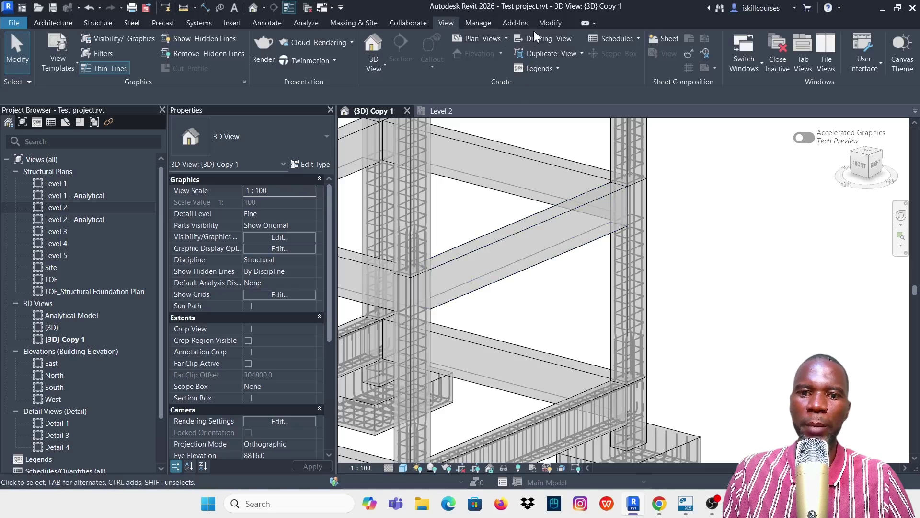
Switch to Tekla Structures and examine the concrete beams, columns and footings in its model.
{"action": "scroll", "coordinate": [532, 214], "scroll_direction": "down", "scroll_amount": 4}
{"action": "scroll", "coordinate": [503, 214], "scroll_direction": "up", "scroll_amount": 5}
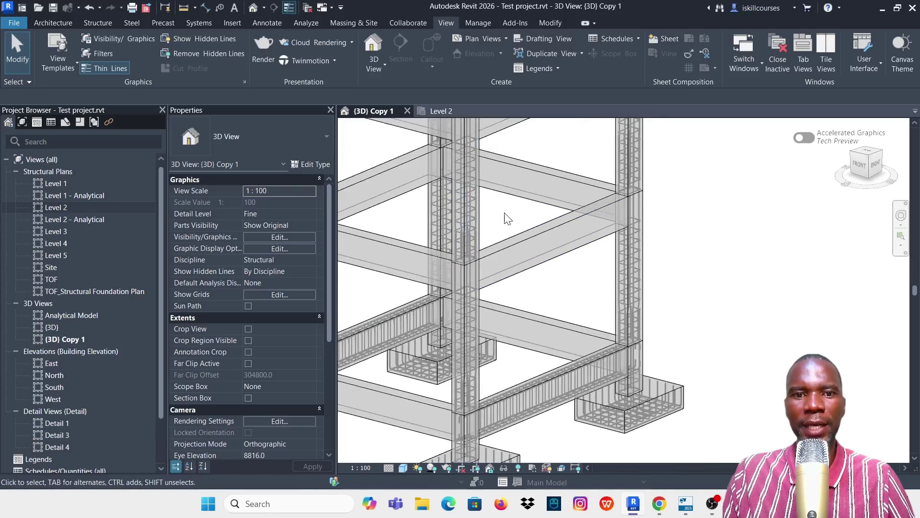
{"action": "mouse_move", "coordinate": [693, 511]}
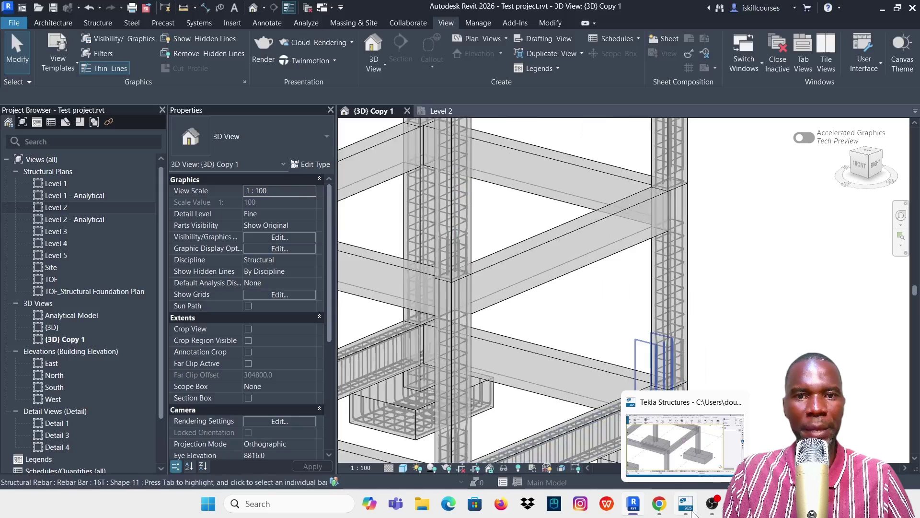
{"action": "left_click", "coordinate": [690, 450]}
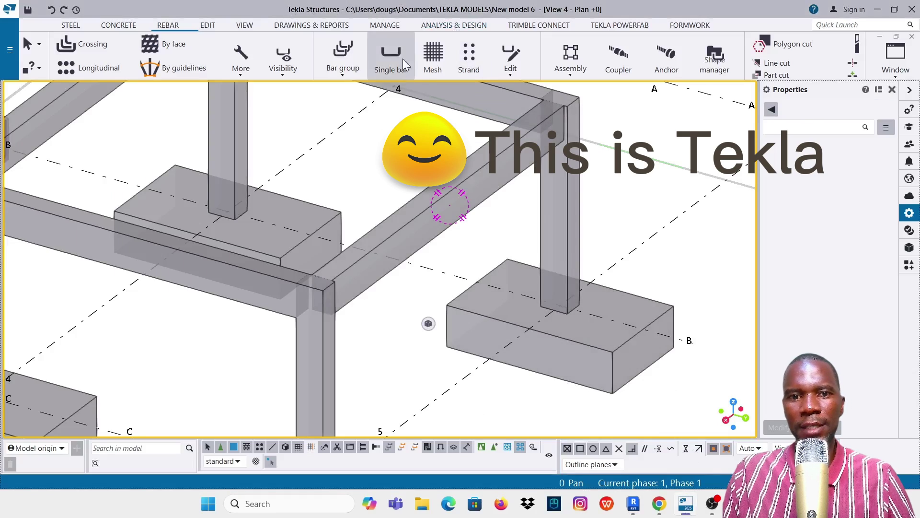
{"action": "scroll", "coordinate": [494, 261], "scroll_direction": "down", "scroll_amount": 2}
{"action": "scroll", "coordinate": [460, 253], "scroll_direction": "up", "scroll_amount": 3}
{"action": "scroll", "coordinate": [567, 325], "scroll_direction": "down", "scroll_amount": 2}
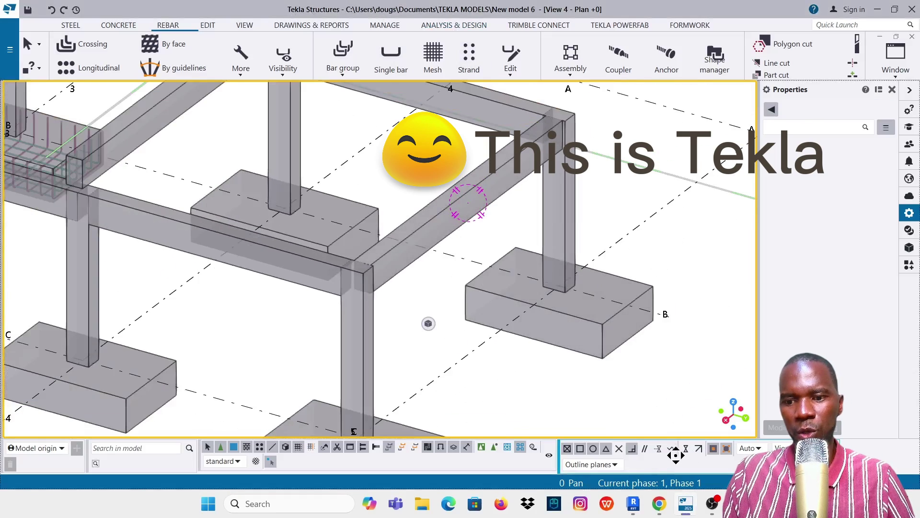
Return to Revit and examine the Level 2 beams of the concrete frame in the 3D view.
{"action": "mouse_move", "coordinate": [633, 503]}
{"action": "left_click", "coordinate": [649, 464]}
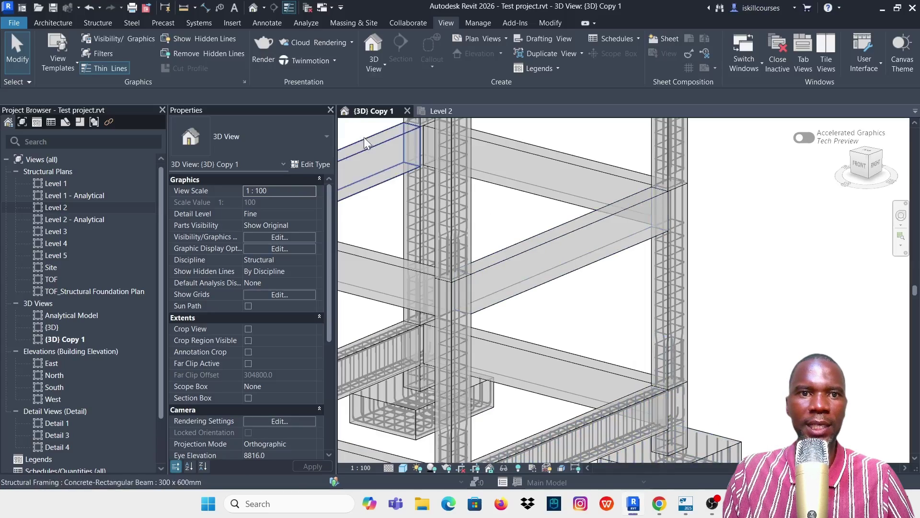
{"action": "scroll", "coordinate": [513, 266], "scroll_direction": "down", "scroll_amount": 3}
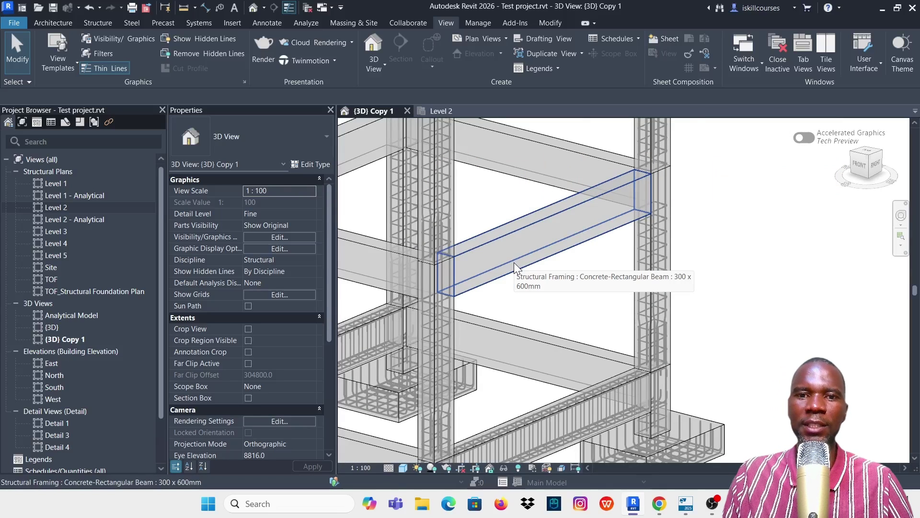
{"action": "scroll", "coordinate": [517, 255], "scroll_direction": "down", "scroll_amount": 1}
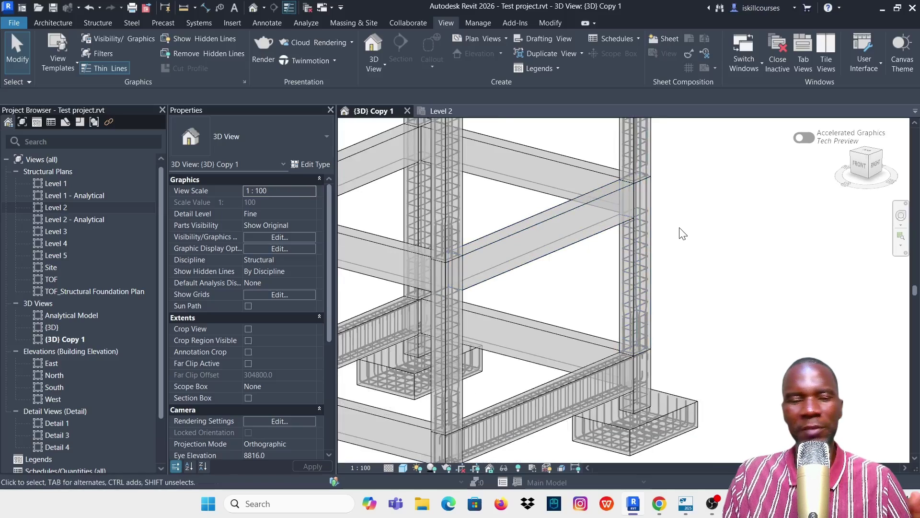
{"action": "middle_click_drag", "start_coordinate": [683, 234], "coordinate": [690, 240], "text": "shift"}
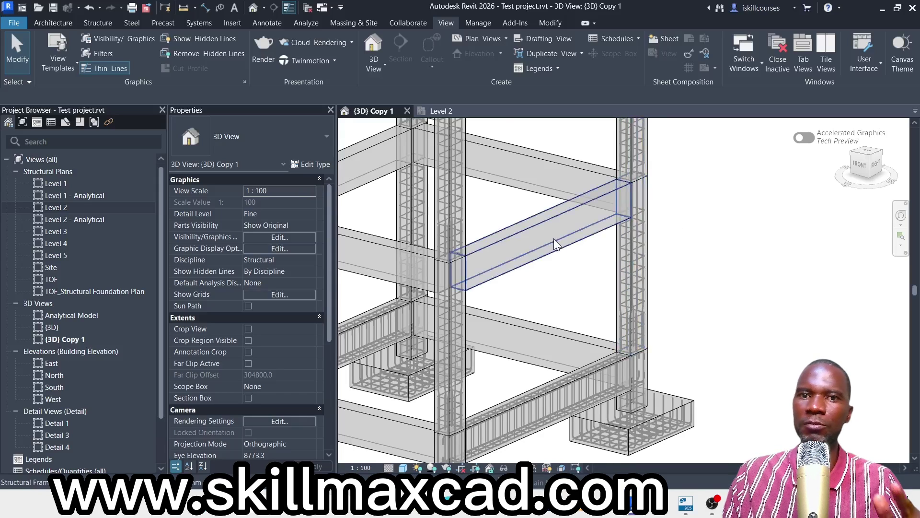
{"action": "scroll", "coordinate": [551, 235], "scroll_direction": "down", "scroll_amount": 3}
{"action": "scroll", "coordinate": [553, 232], "scroll_direction": "up", "scroll_amount": 6}
{"action": "scroll", "coordinate": [553, 235], "scroll_direction": "down", "scroll_amount": 5}
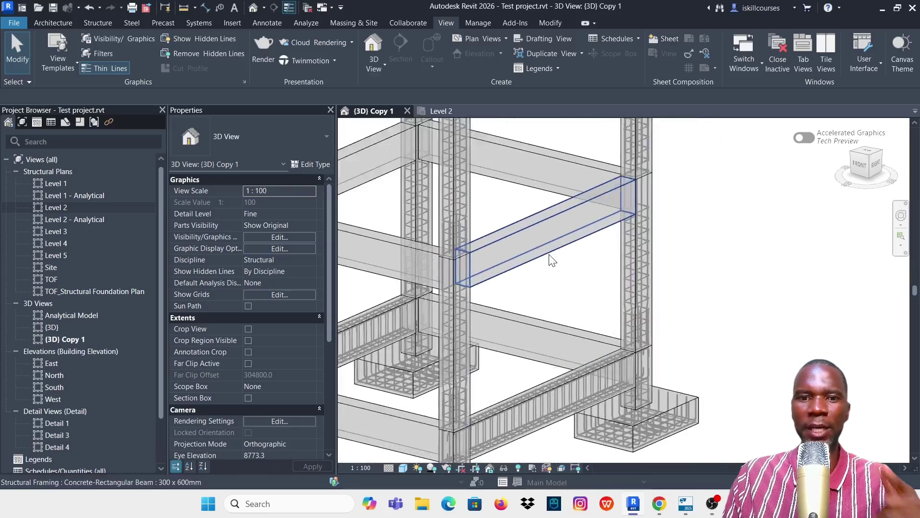
{"action": "scroll", "coordinate": [551, 257], "scroll_direction": "up", "scroll_amount": 5}
Switch to Tekla Structures again and view its concrete frame from a different angle.
{"action": "mouse_move", "coordinate": [685, 503]}
{"action": "left_click", "coordinate": [685, 462]}
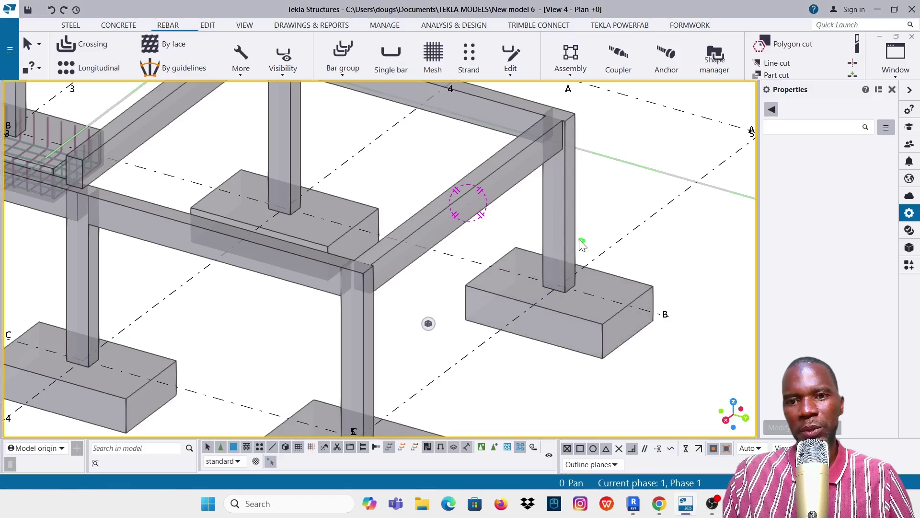
{"action": "scroll", "coordinate": [626, 266], "scroll_direction": "down", "scroll_amount": 5}
{"action": "scroll", "coordinate": [626, 255], "scroll_direction": "up", "scroll_amount": 5}
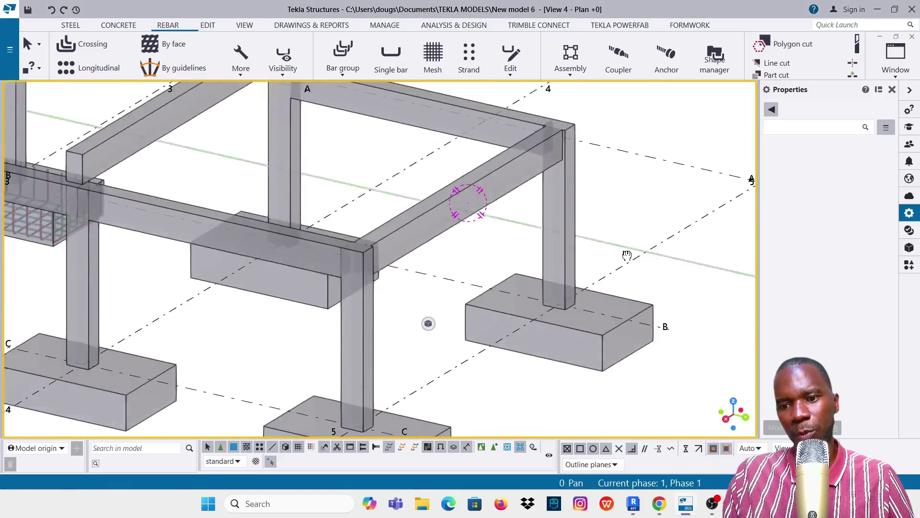
Switch back to Revit and inspect the 300 x 600 mm Level 2 beam between the front columns.
{"action": "mouse_move", "coordinate": [638, 510]}
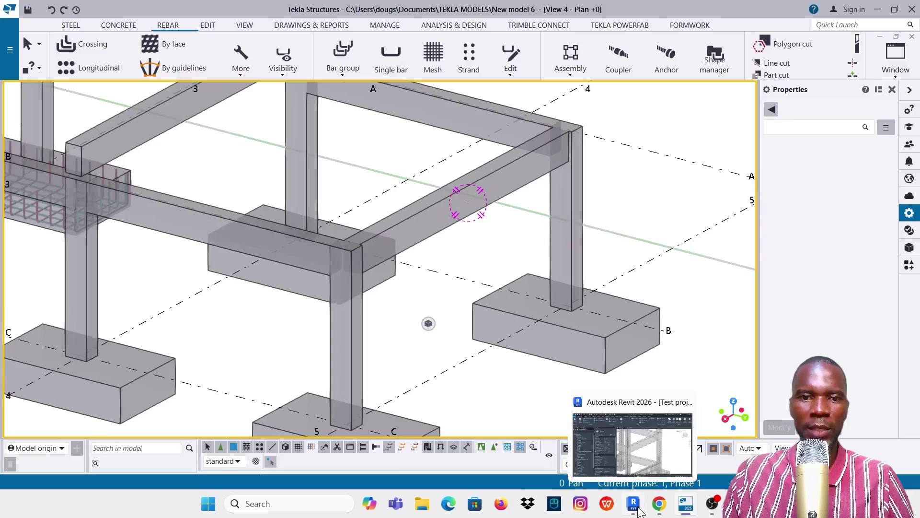
{"action": "left_click", "coordinate": [642, 462]}
{"action": "scroll", "coordinate": [555, 237], "scroll_direction": "down", "scroll_amount": 3}
{"action": "scroll", "coordinate": [555, 236], "scroll_direction": "up", "scroll_amount": 6}
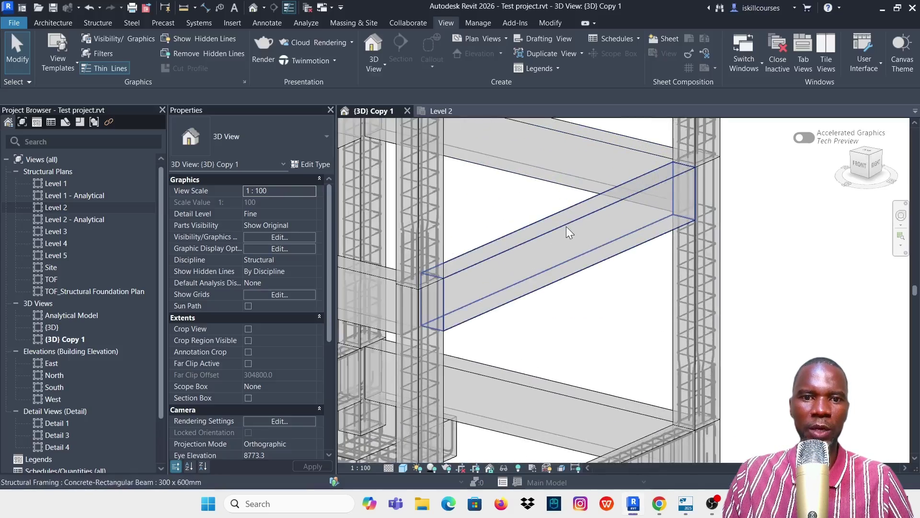
{"action": "scroll", "coordinate": [570, 229], "scroll_direction": "down", "scroll_amount": 3}
{"action": "scroll", "coordinate": [551, 243], "scroll_direction": "up", "scroll_amount": 2}
{"action": "left_click", "coordinate": [551, 243]}
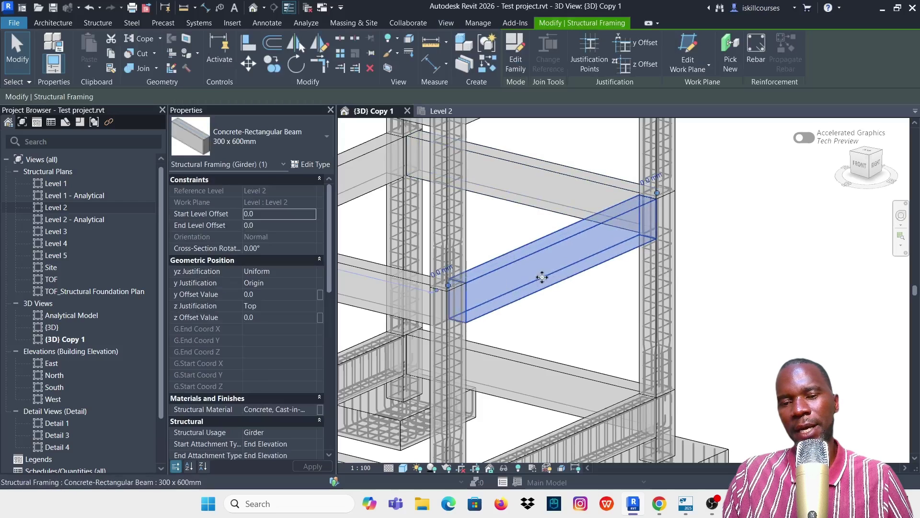
{"action": "key", "text": "Escape"}
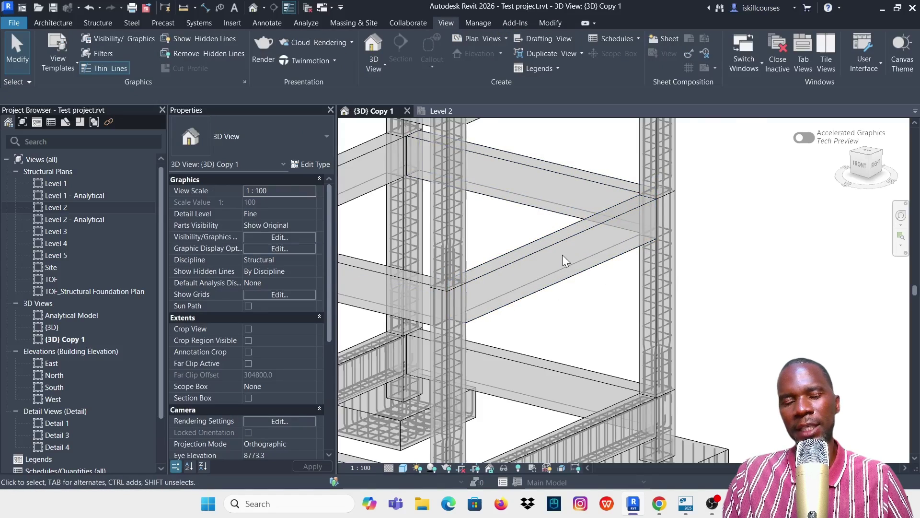
{"action": "scroll", "coordinate": [564, 258], "scroll_direction": "up", "scroll_amount": 2}
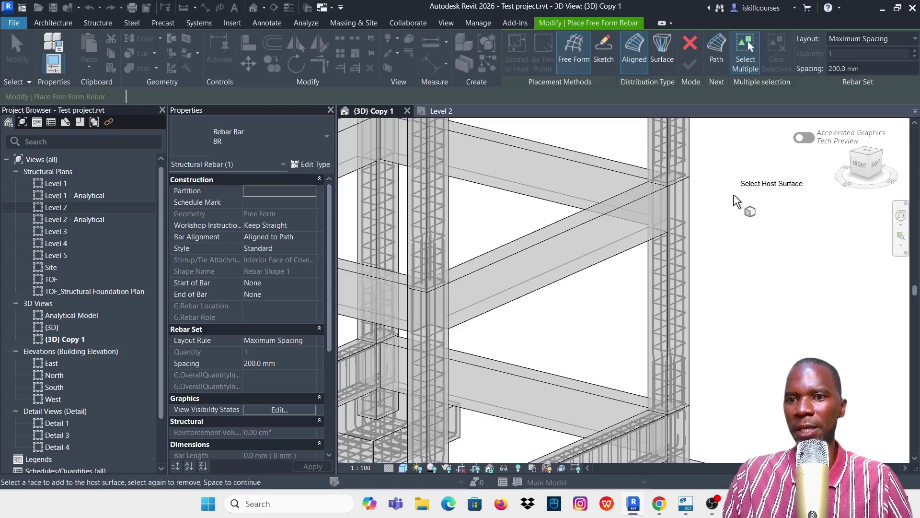
{"action": "key", "text": "Escape"}
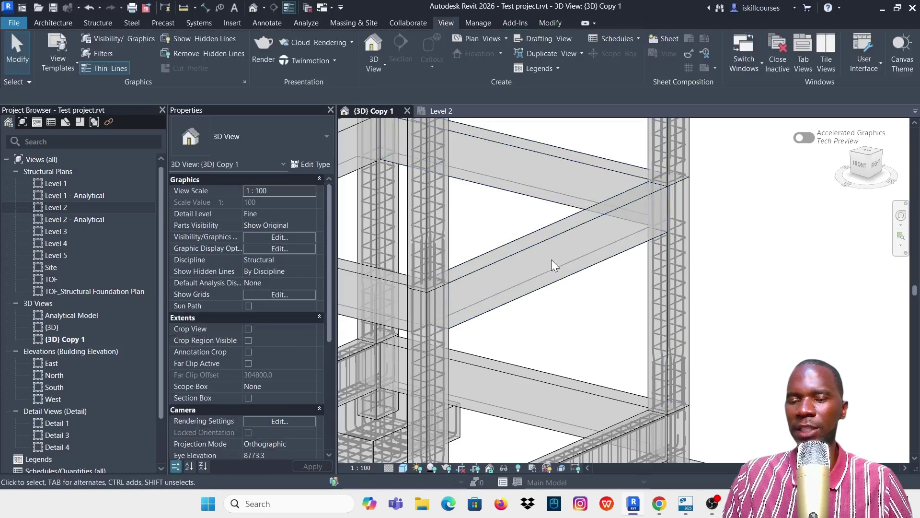
{"action": "scroll", "coordinate": [551, 260], "scroll_direction": "down", "scroll_amount": 4}
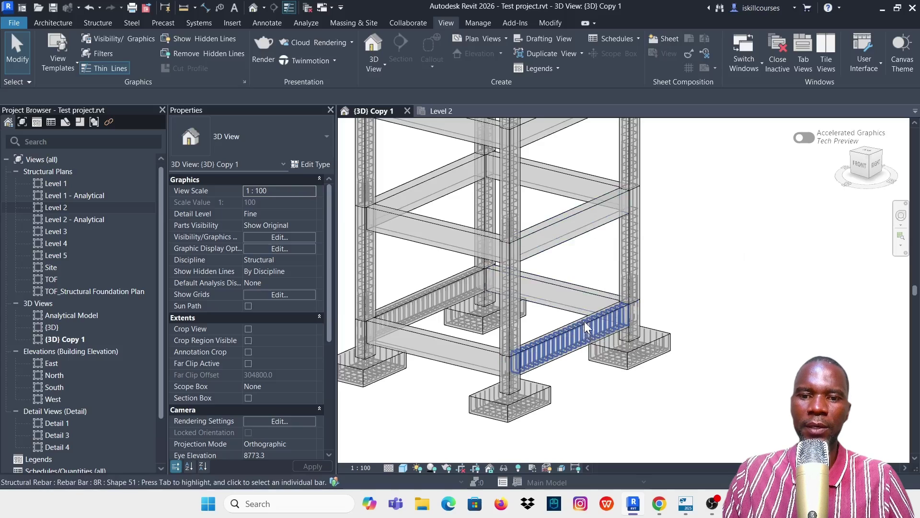
{"action": "scroll", "coordinate": [573, 224], "scroll_direction": "up", "scroll_amount": 4}
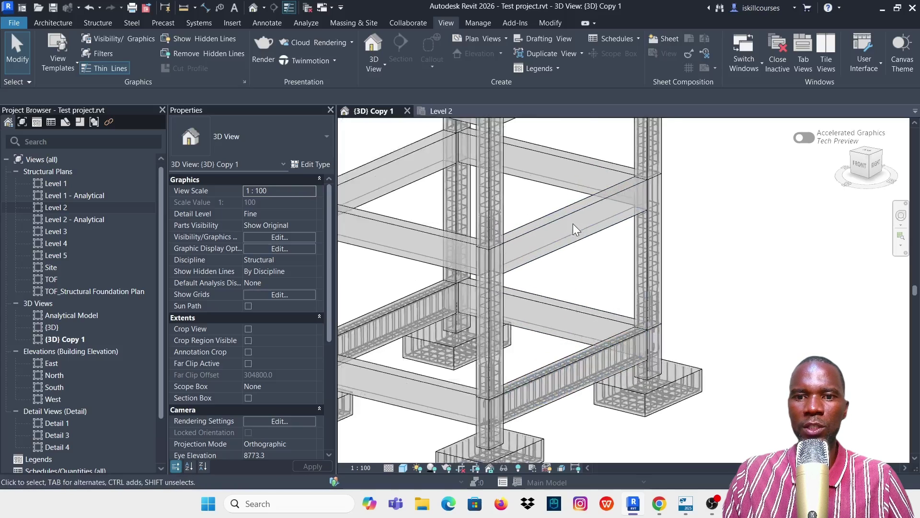
{"action": "scroll", "coordinate": [572, 232], "scroll_direction": "down", "scroll_amount": 3}
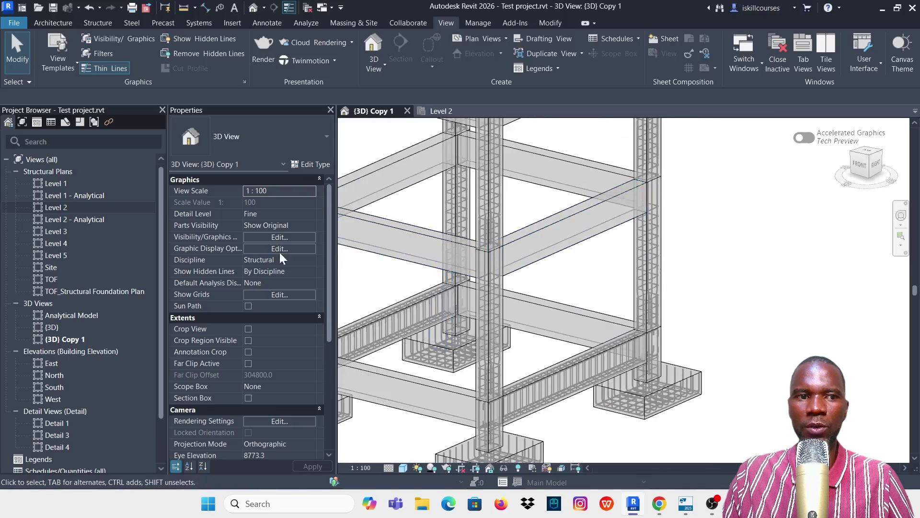
In the Level 2 plan, cut a Detail-type section across the grid 4 beam, midway between grids 1 and 2.
{"action": "left_click", "coordinate": [437, 115]}
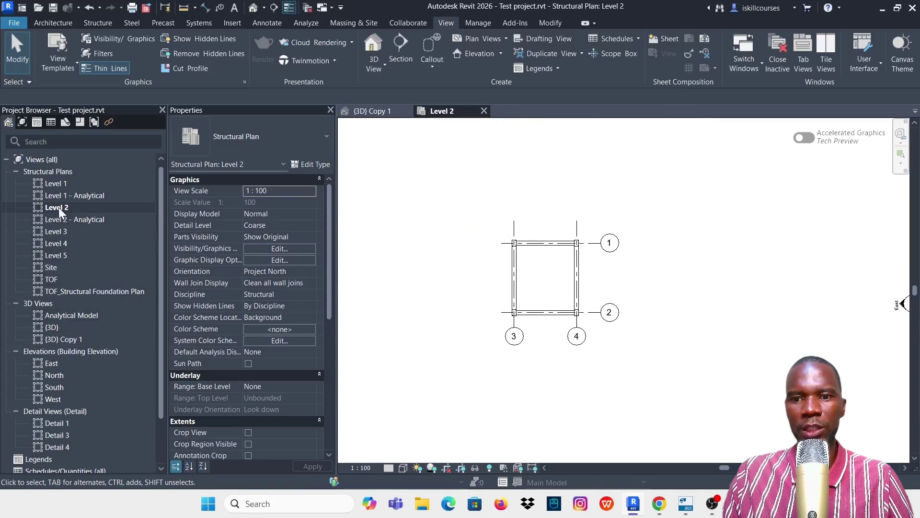
{"action": "scroll", "coordinate": [594, 278], "scroll_direction": "up", "scroll_amount": 6}
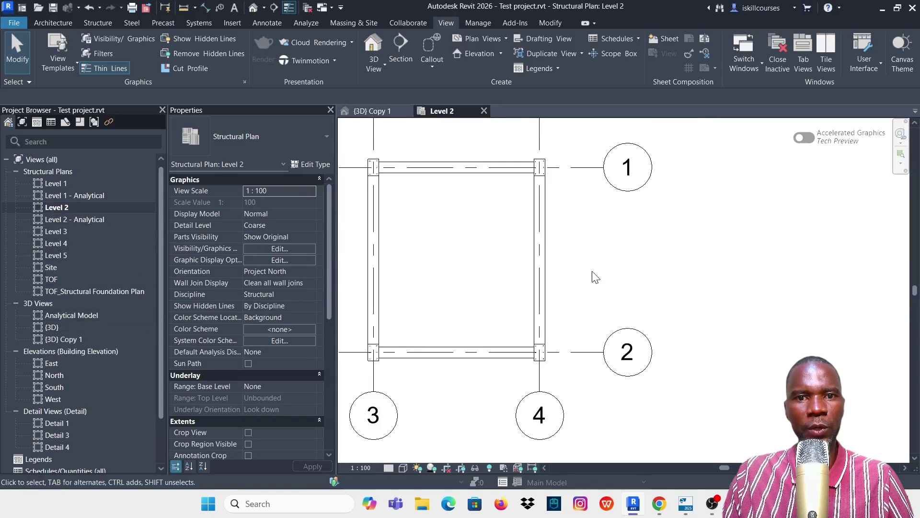
{"action": "scroll", "coordinate": [572, 247], "scroll_direction": "down", "scroll_amount": 2}
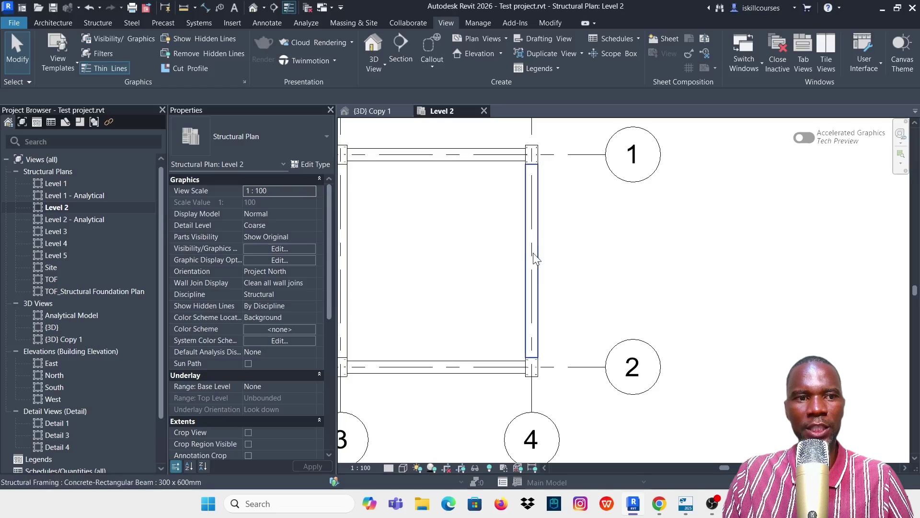
{"action": "scroll", "coordinate": [531, 251], "scroll_direction": "up", "scroll_amount": 2}
{"action": "scroll", "coordinate": [530, 250], "scroll_direction": "down", "scroll_amount": 1}
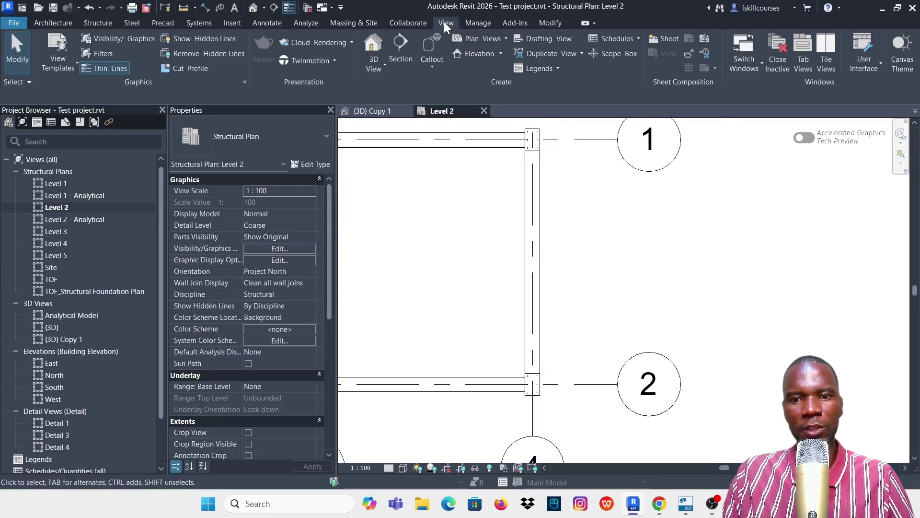
{"action": "left_click", "coordinate": [398, 46]}
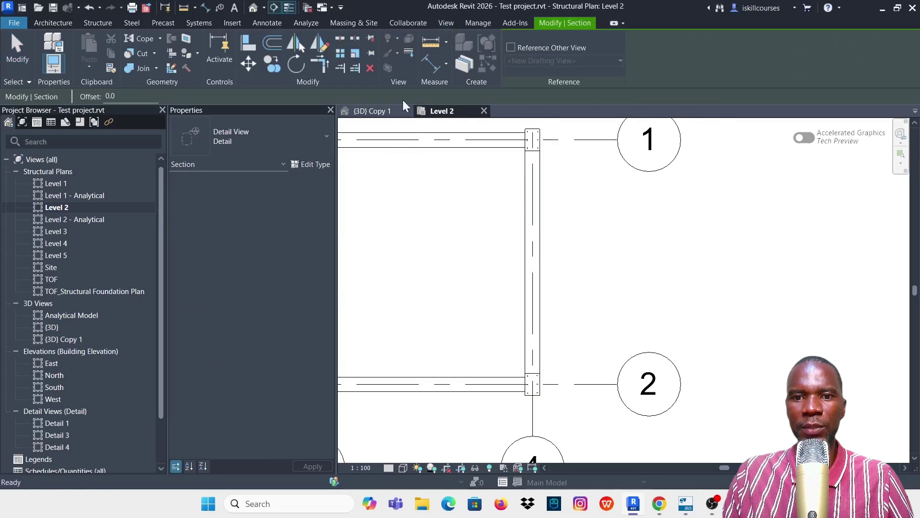
{"action": "left_click", "coordinate": [261, 144]}
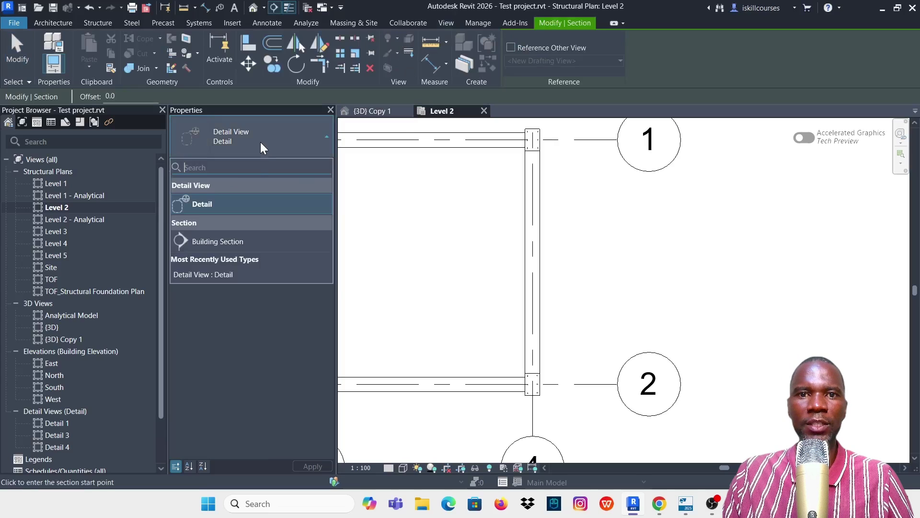
{"action": "left_click", "coordinate": [222, 205]}
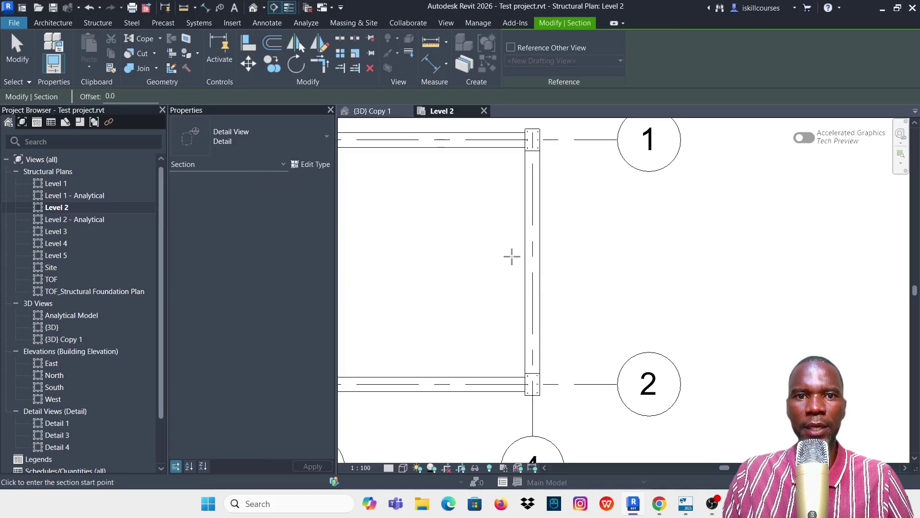
{"action": "left_click", "coordinate": [509, 257]}
{"action": "left_click", "coordinate": [566, 256]}
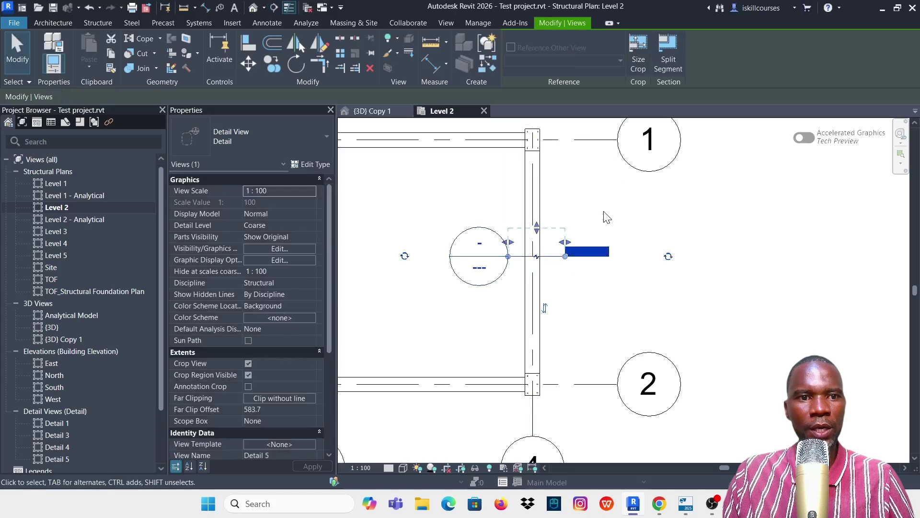
{"action": "left_click", "coordinate": [604, 218]}
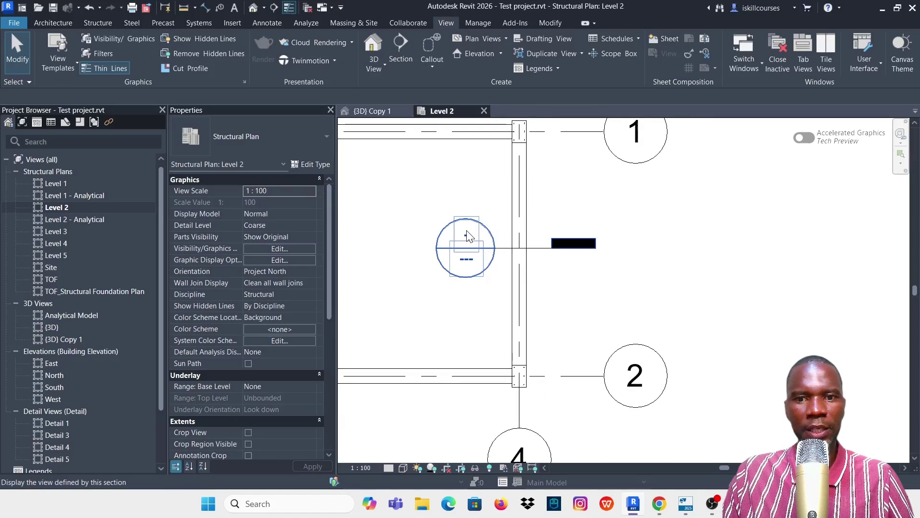
Open the new section's detail view and set its scale to 1:25, detail level to Fine and visual style to Shaded.
{"action": "double_click", "coordinate": [469, 235]}
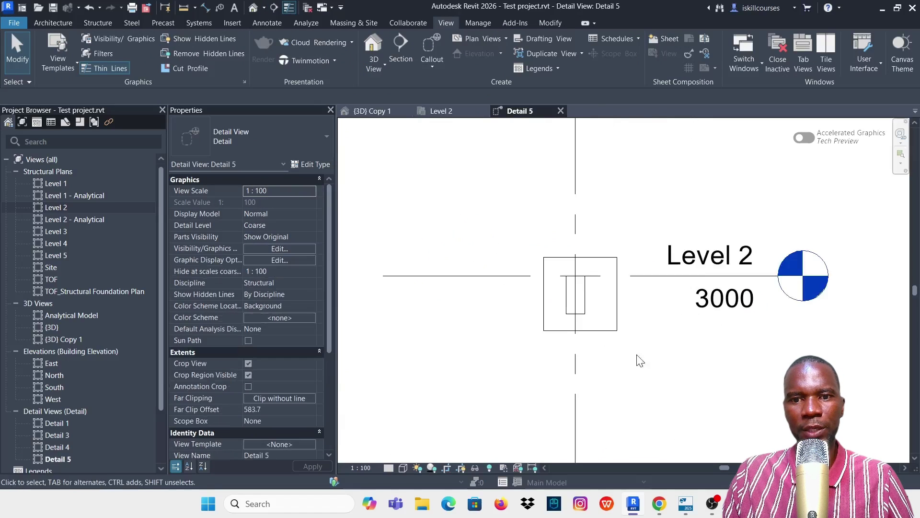
{"action": "scroll", "coordinate": [640, 360], "scroll_direction": "up", "scroll_amount": 5}
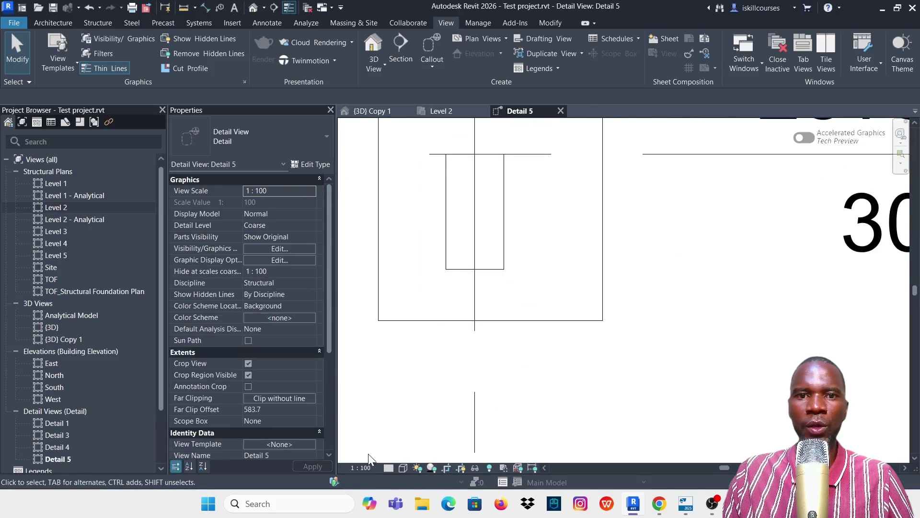
{"action": "left_click", "coordinate": [364, 468]}
{"action": "left_click", "coordinate": [377, 375]}
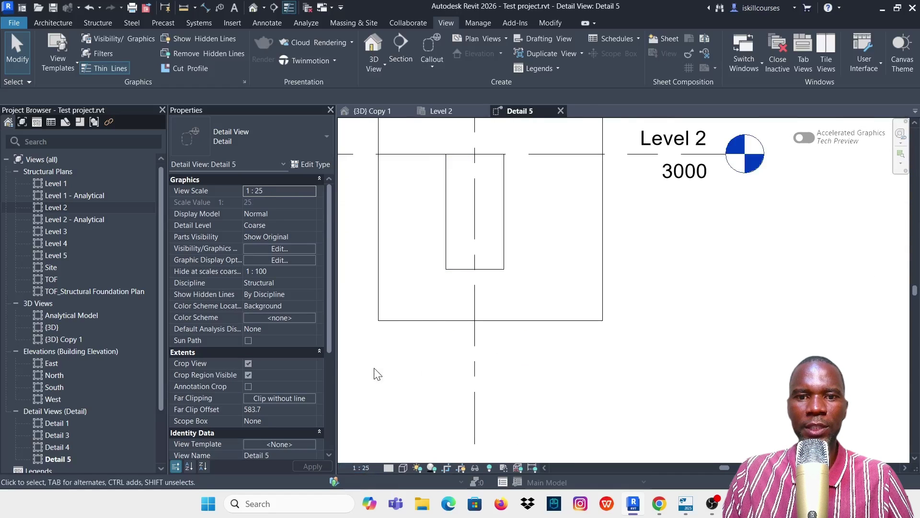
{"action": "left_click", "coordinate": [389, 468]}
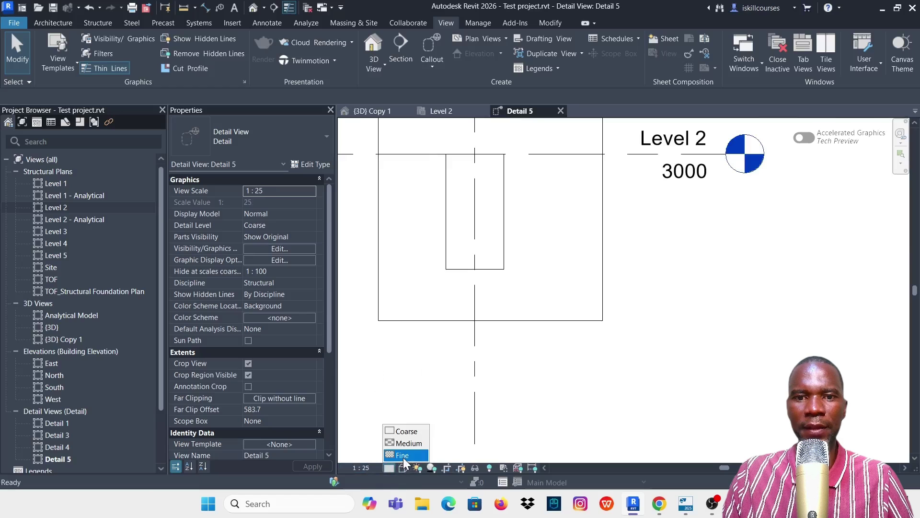
{"action": "left_click", "coordinate": [402, 455]}
{"action": "left_click", "coordinate": [402, 468]}
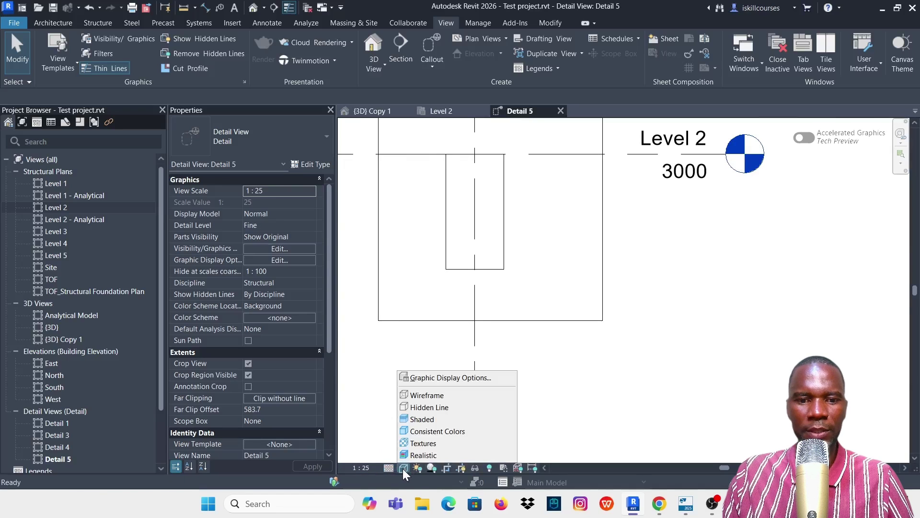
{"action": "left_click", "coordinate": [425, 420]}
{"action": "scroll", "coordinate": [503, 264], "scroll_direction": "down", "scroll_amount": 2}
{"action": "scroll", "coordinate": [479, 213], "scroll_direction": "up", "scroll_amount": 5}
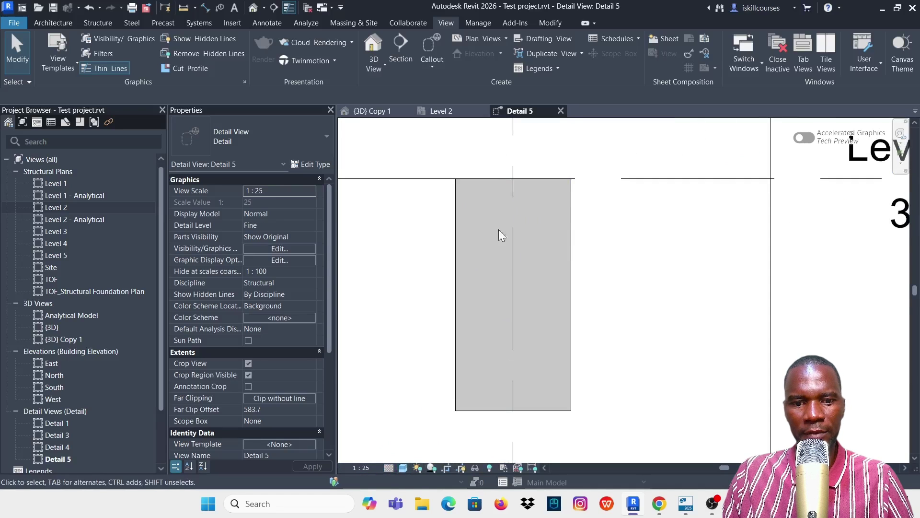
{"action": "scroll", "coordinate": [580, 229], "scroll_direction": "down", "scroll_amount": 2}
{"action": "scroll", "coordinate": [552, 271], "scroll_direction": "up", "scroll_amount": 1}
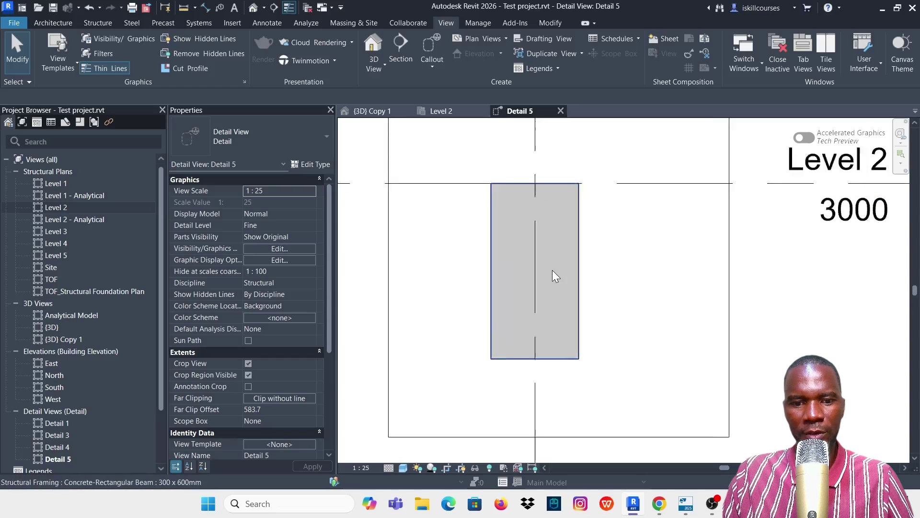
{"action": "scroll", "coordinate": [529, 249], "scroll_direction": "down", "scroll_amount": 2}
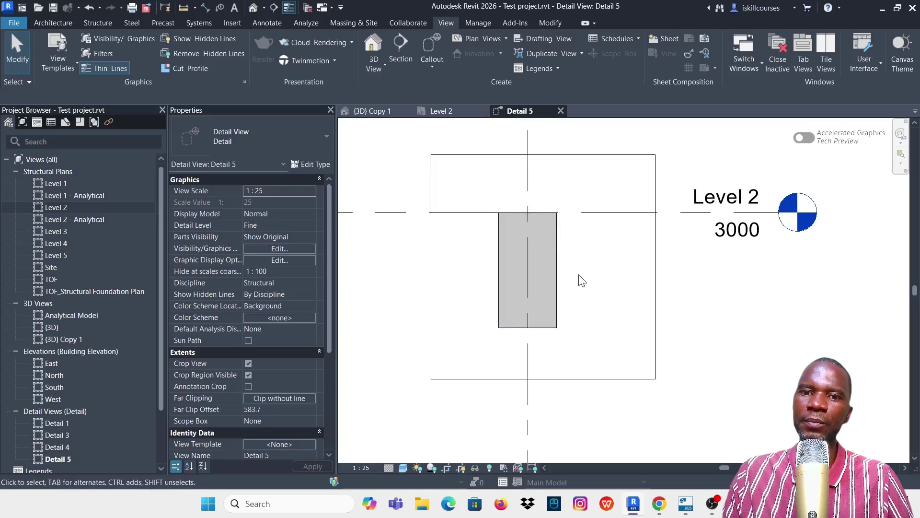
{"action": "left_click", "coordinate": [552, 246]}
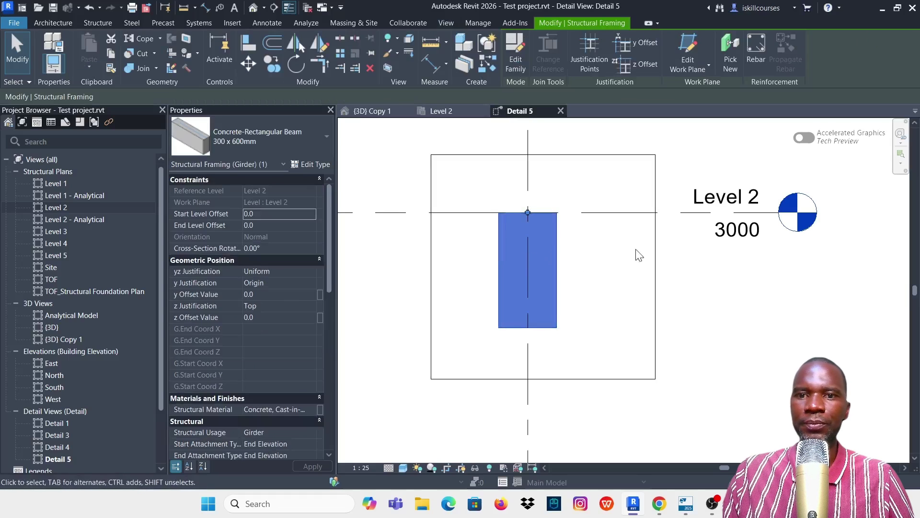
{"action": "left_click", "coordinate": [757, 57]}
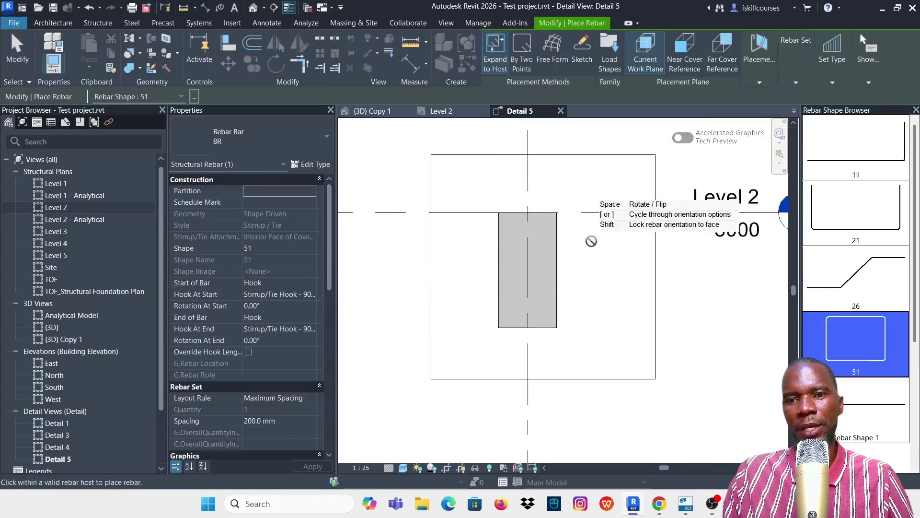
{"action": "scroll", "coordinate": [559, 290], "scroll_direction": "up", "scroll_amount": 2}
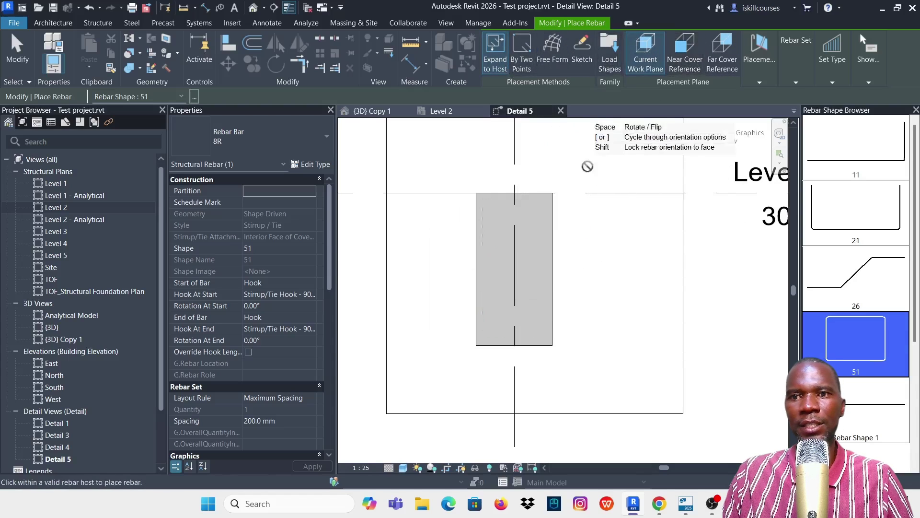
{"action": "key", "text": "Escape"}
{"action": "key", "text": "Escape"}
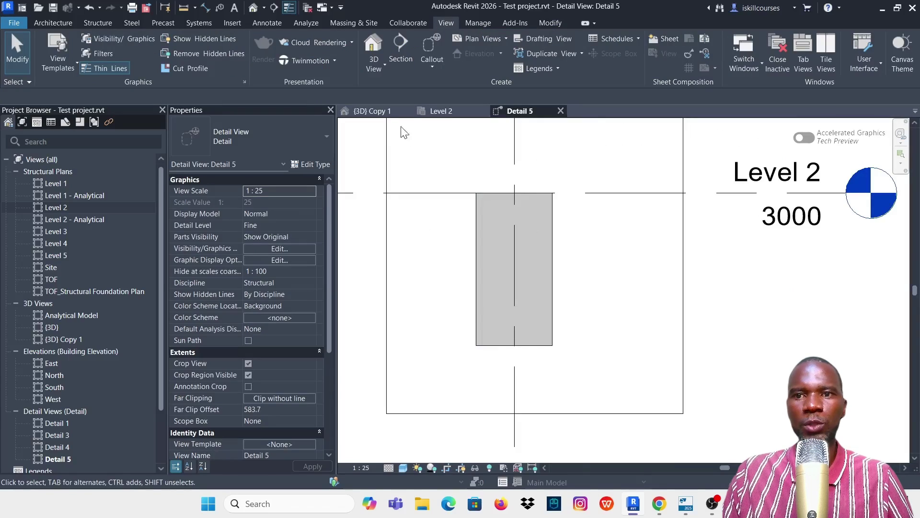
{"action": "left_click", "coordinate": [374, 111]}
{"action": "left_click", "coordinate": [572, 240]}
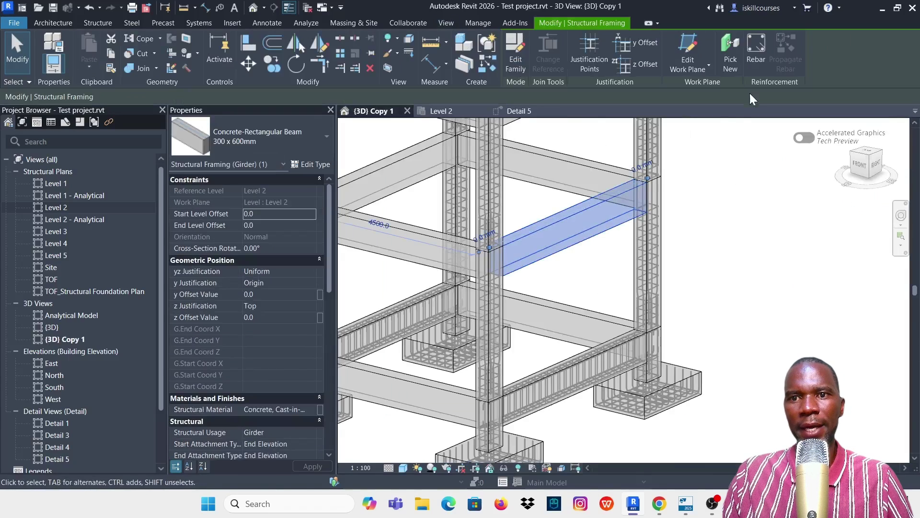
{"action": "left_click", "coordinate": [755, 49]}
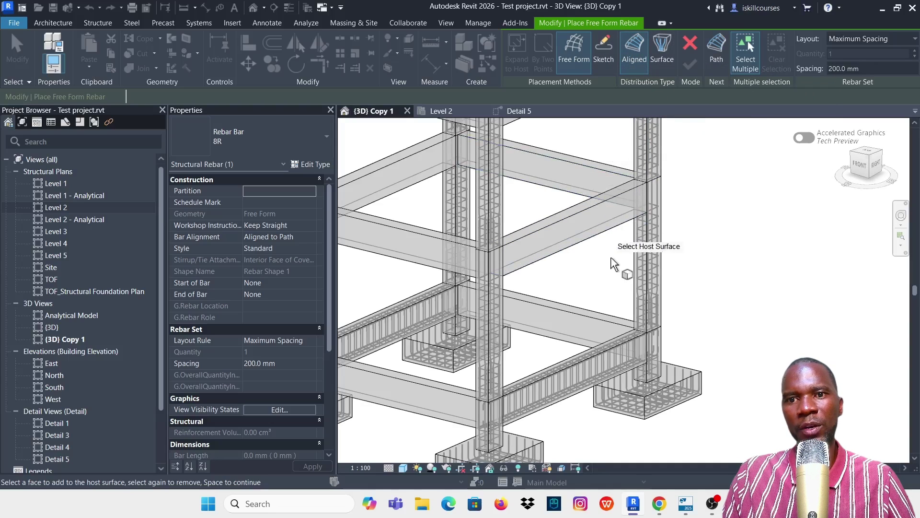
{"action": "key", "text": "Escape"}
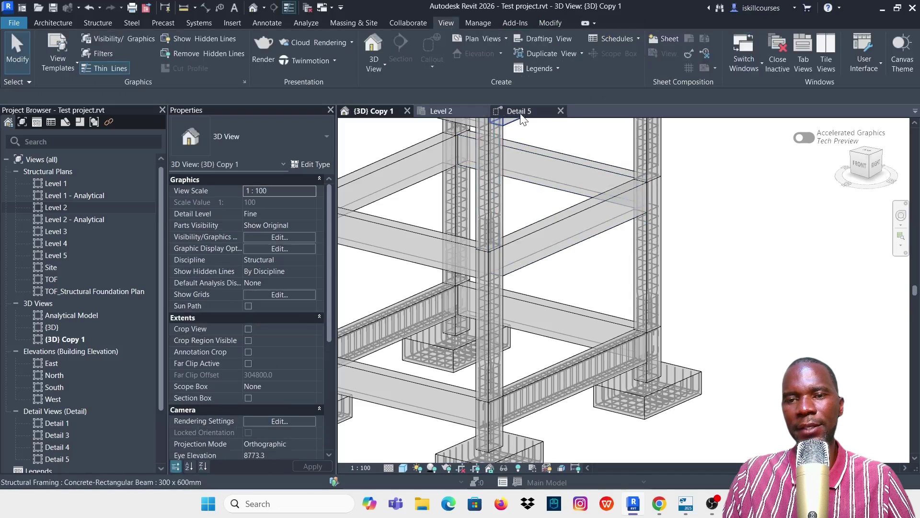
In the Detail 5 view, start placing rebar in the 300 x 600 mm beam and choose bar type 8R.
{"action": "left_click", "coordinate": [519, 113]}
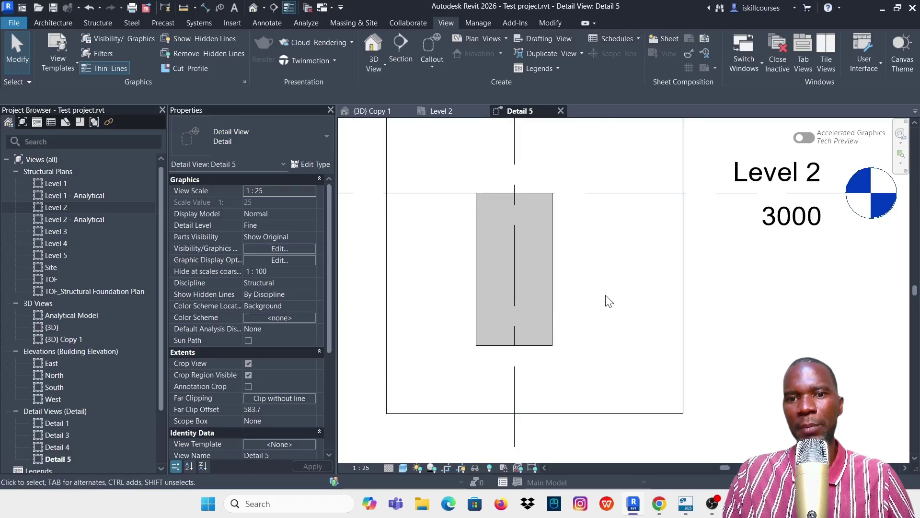
{"action": "scroll", "coordinate": [605, 288], "scroll_direction": "down", "scroll_amount": 2}
{"action": "scroll", "coordinate": [573, 273], "scroll_direction": "up", "scroll_amount": 5}
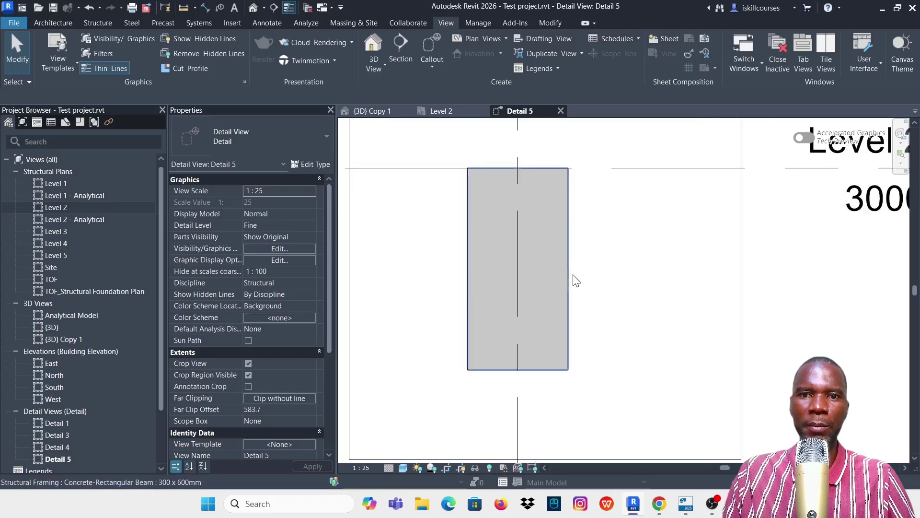
{"action": "scroll", "coordinate": [594, 272], "scroll_direction": "down", "scroll_amount": 2}
{"action": "left_click", "coordinate": [572, 274]}
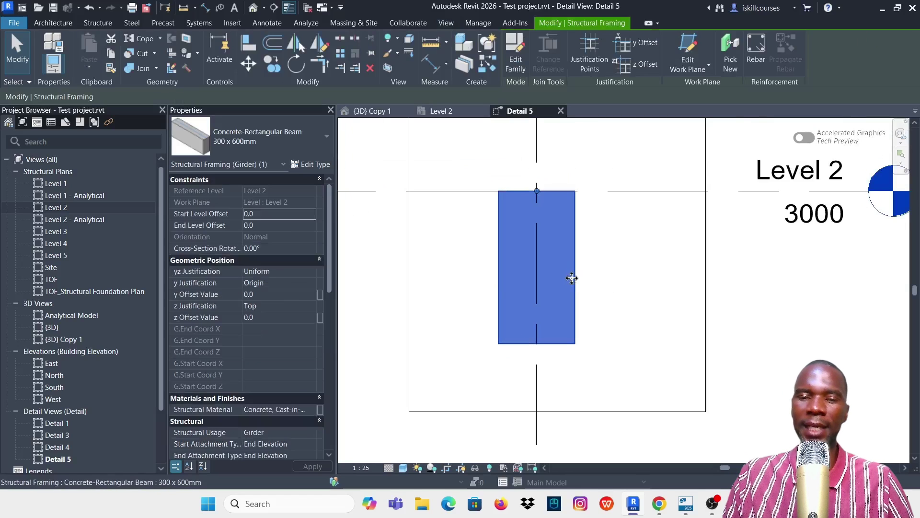
{"action": "left_click", "coordinate": [756, 48]}
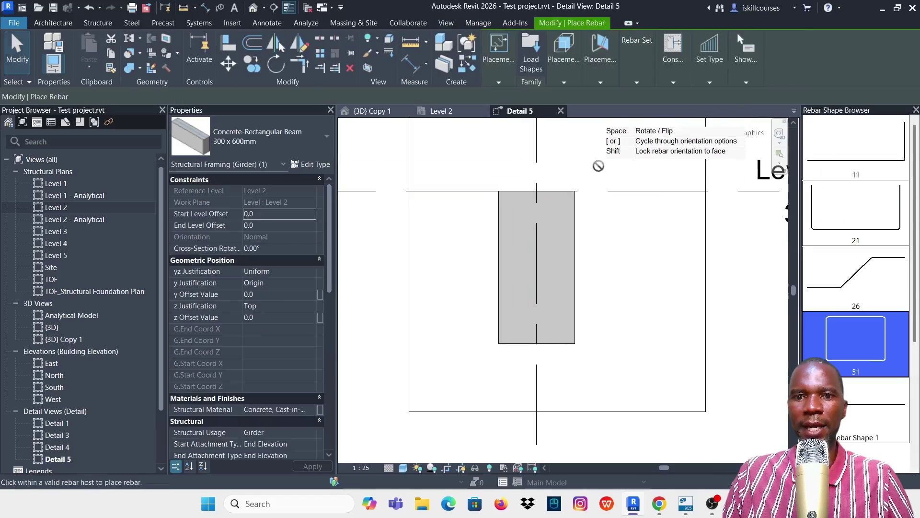
{"action": "left_click", "coordinate": [267, 143]}
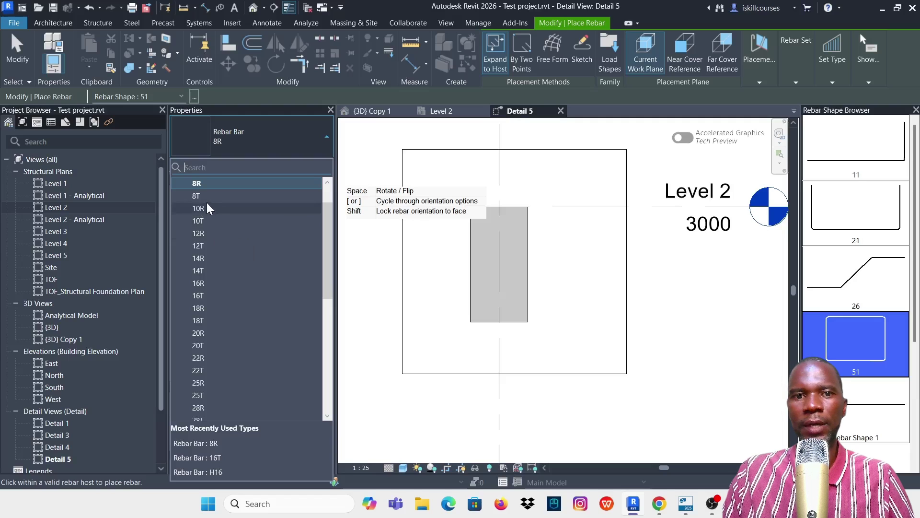
{"action": "left_click", "coordinate": [213, 184]}
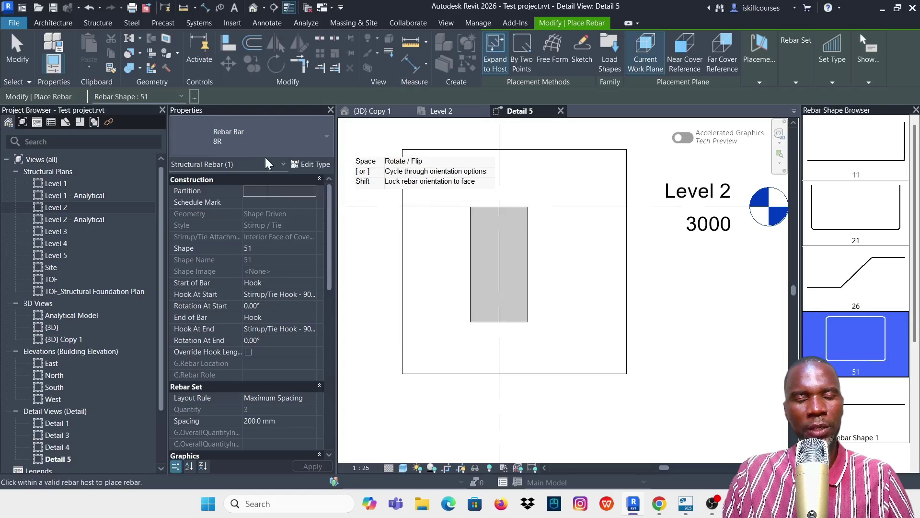
{"action": "left_click", "coordinate": [298, 146]}
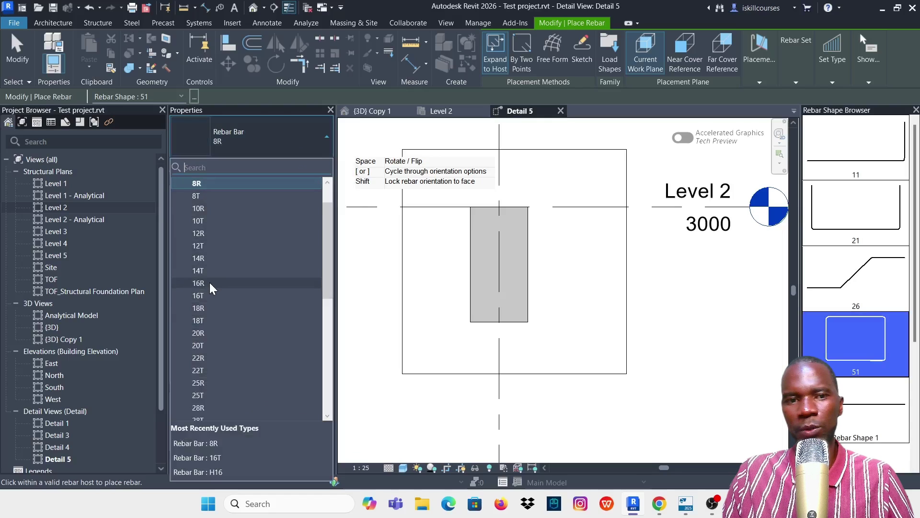
{"action": "left_click", "coordinate": [283, 142]}
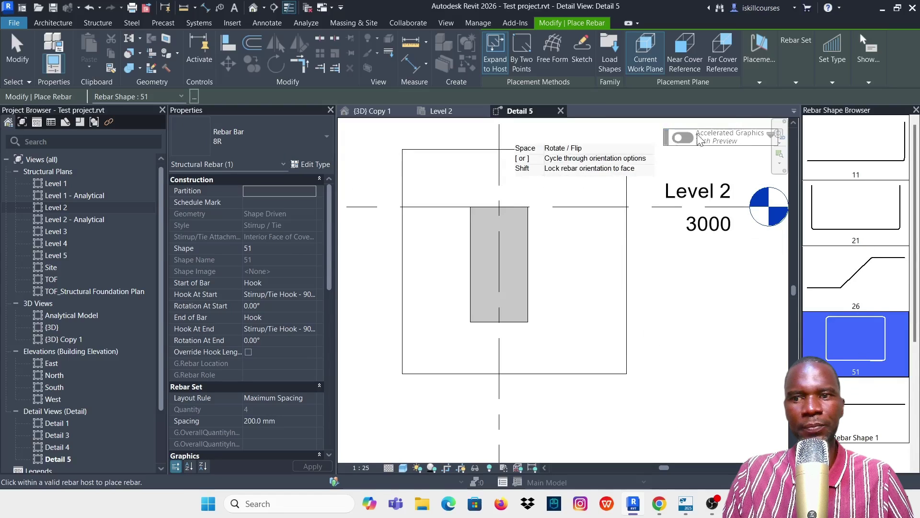
Place shape 51 stirrups in the beam section, oriented Parallel to Work Plane, with a Maximum Spacing layout at 200 mm.
{"action": "left_click", "coordinate": [759, 83]}
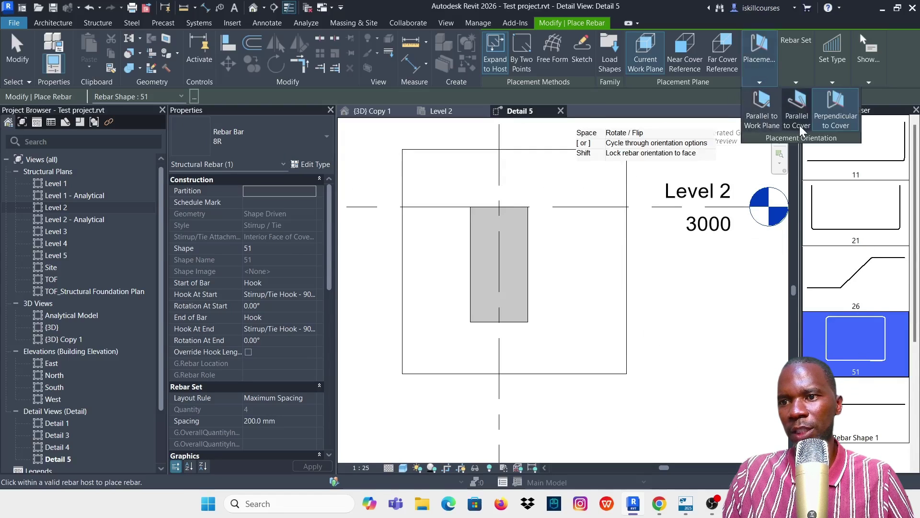
{"action": "left_click", "coordinate": [761, 115]}
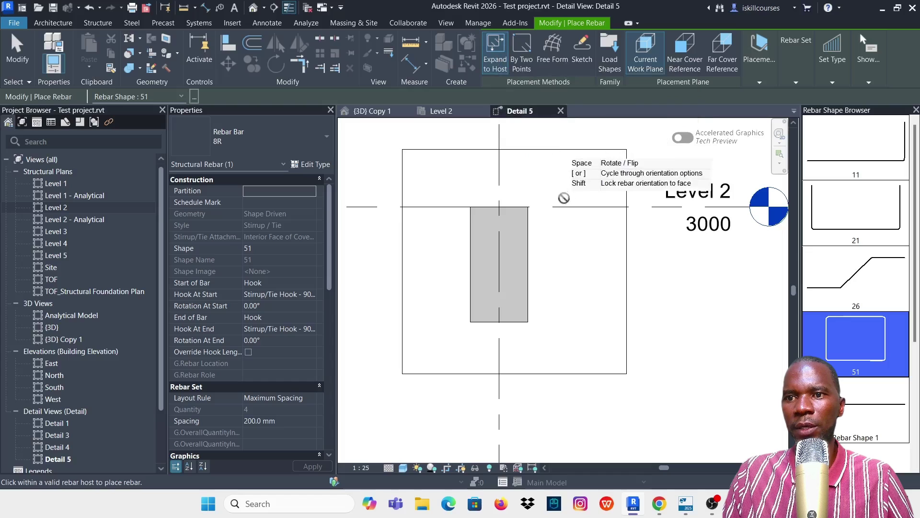
{"action": "scroll", "coordinate": [510, 273], "scroll_direction": "up", "scroll_amount": 3}
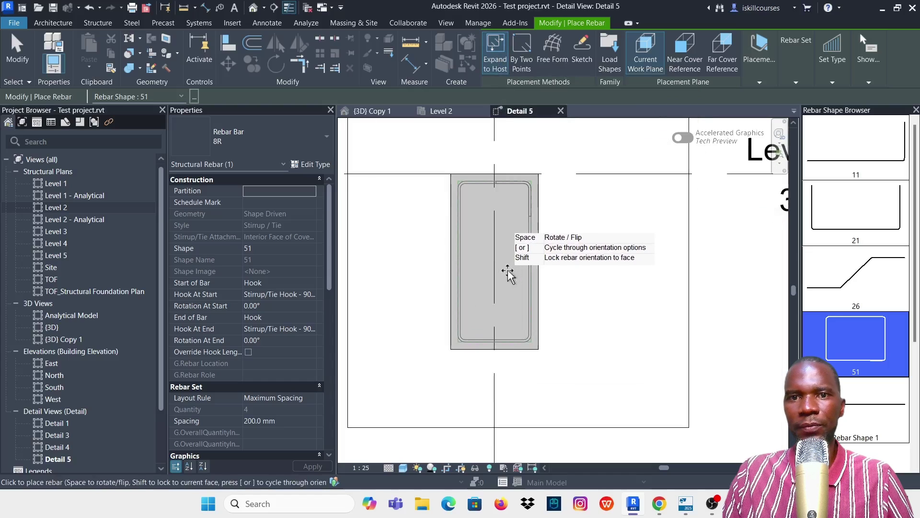
{"action": "scroll", "coordinate": [512, 273], "scroll_direction": "down", "scroll_amount": 1}
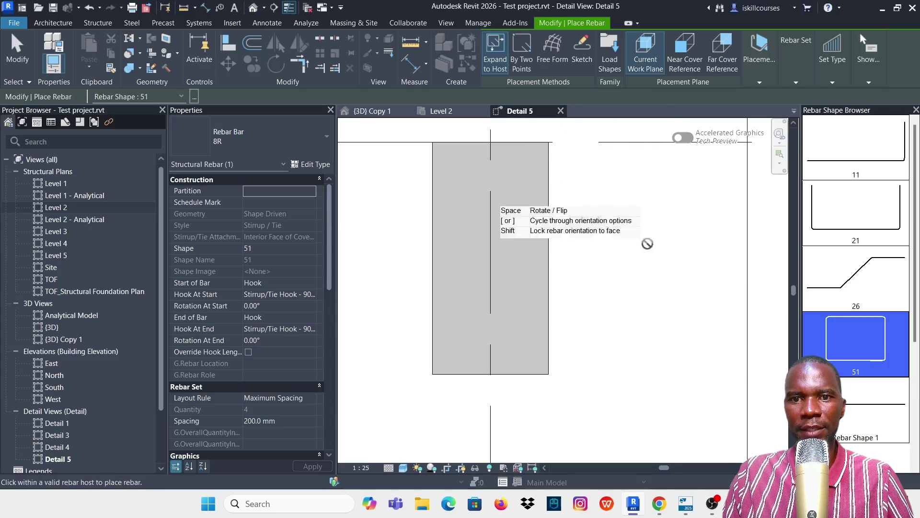
{"action": "left_click", "coordinate": [794, 85]}
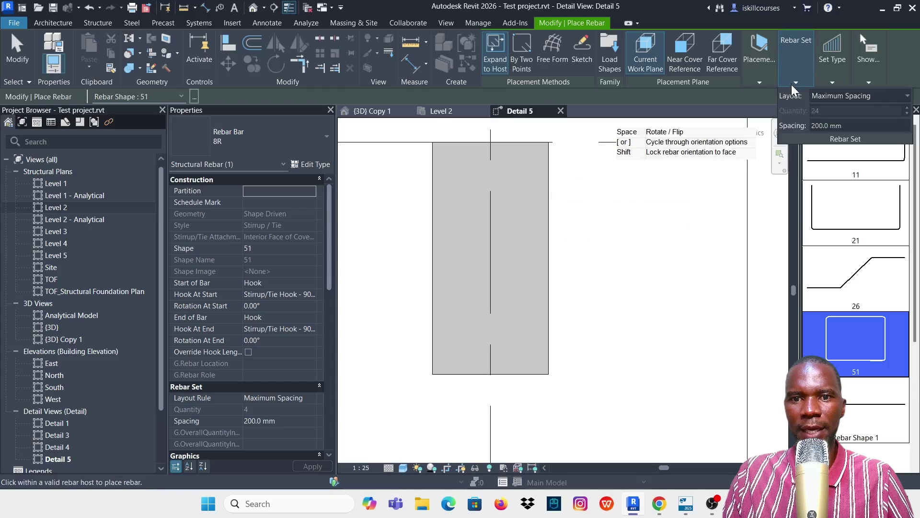
{"action": "left_click", "coordinate": [873, 103]}
{"action": "left_click", "coordinate": [873, 103]}
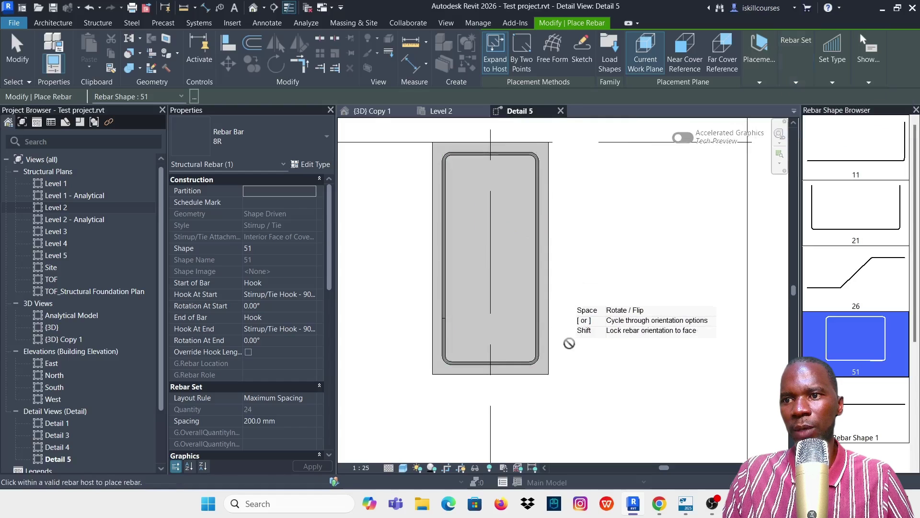
{"action": "left_click", "coordinate": [19, 60]}
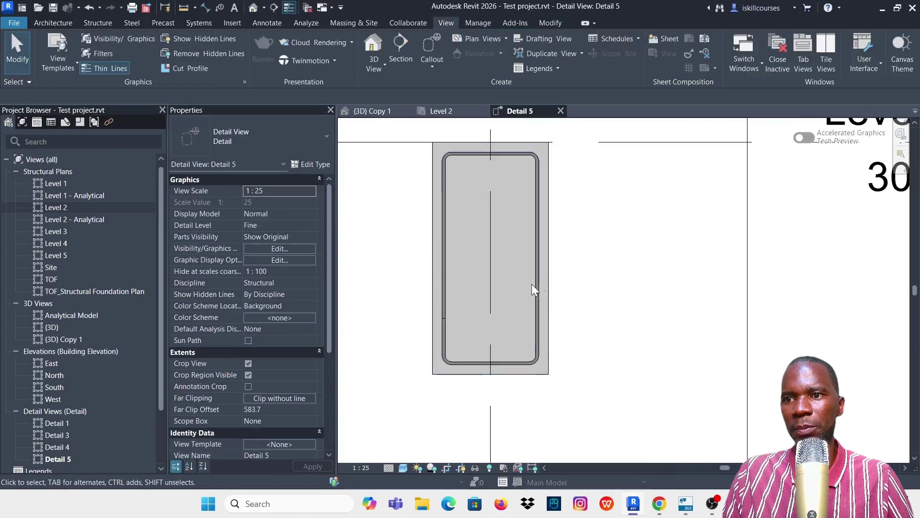
Locate the reinforced beam in the 3D view and examine its stirrup hooks and distribution along the span.
{"action": "scroll", "coordinate": [575, 259], "scroll_direction": "down", "scroll_amount": 4}
{"action": "scroll", "coordinate": [541, 263], "scroll_direction": "up", "scroll_amount": 5}
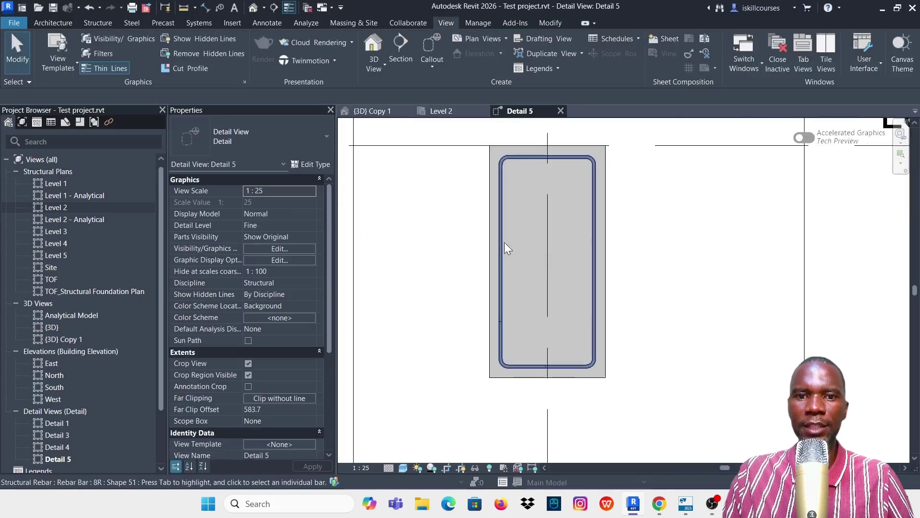
{"action": "left_click", "coordinate": [604, 210]}
{"action": "left_click", "coordinate": [378, 112]}
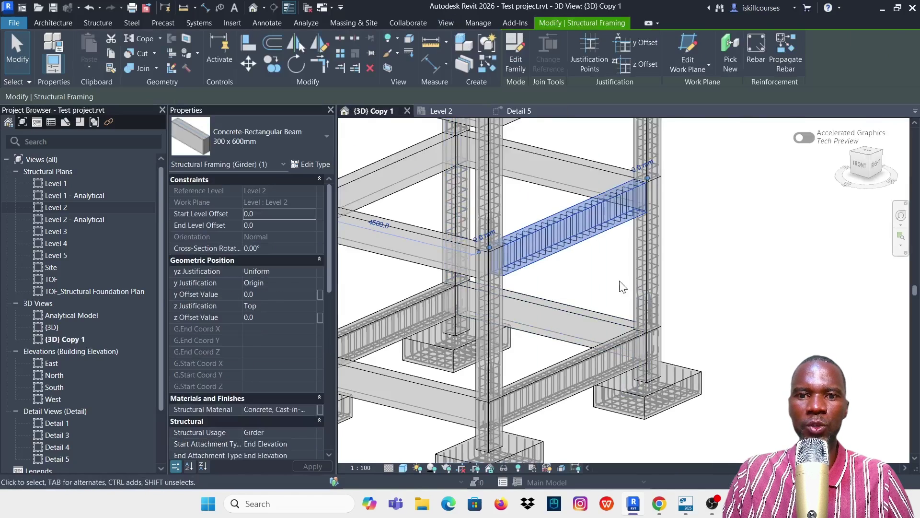
{"action": "left_click", "coordinate": [604, 274]}
{"action": "scroll", "coordinate": [602, 268], "scroll_direction": "up", "scroll_amount": 5}
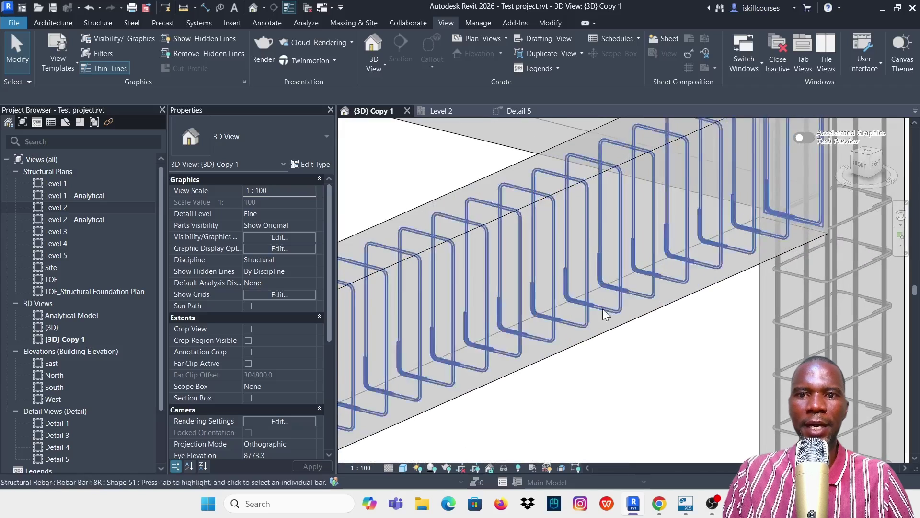
{"action": "scroll", "coordinate": [605, 314], "scroll_direction": "up", "scroll_amount": 3}
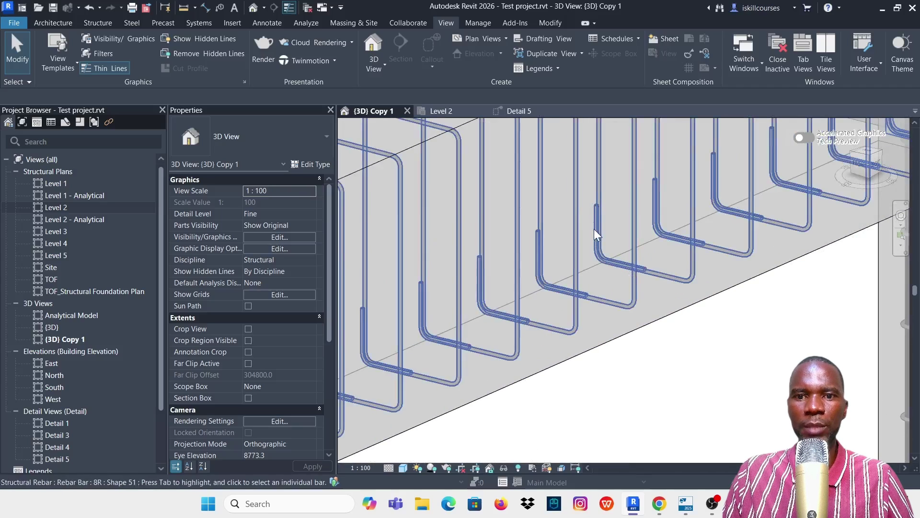
{"action": "scroll", "coordinate": [599, 243], "scroll_direction": "down", "scroll_amount": 5}
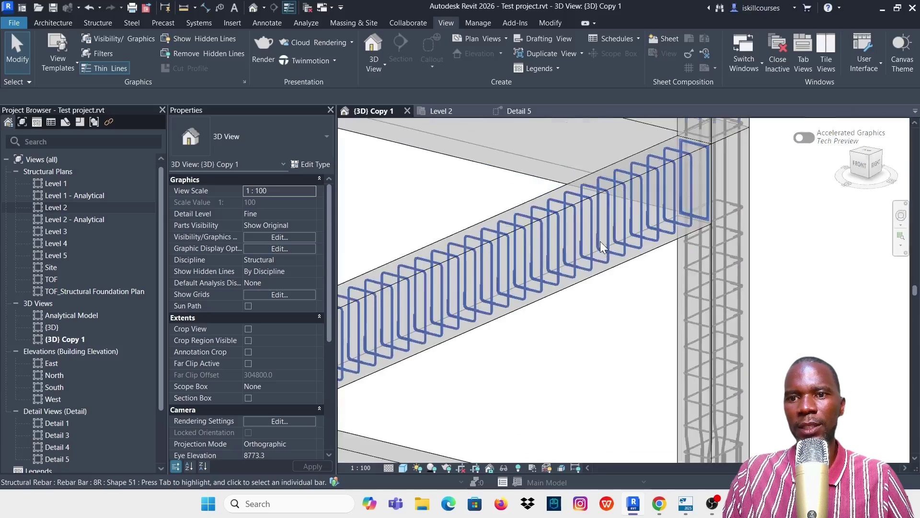
{"action": "scroll", "coordinate": [565, 254], "scroll_direction": "up", "scroll_amount": 3}
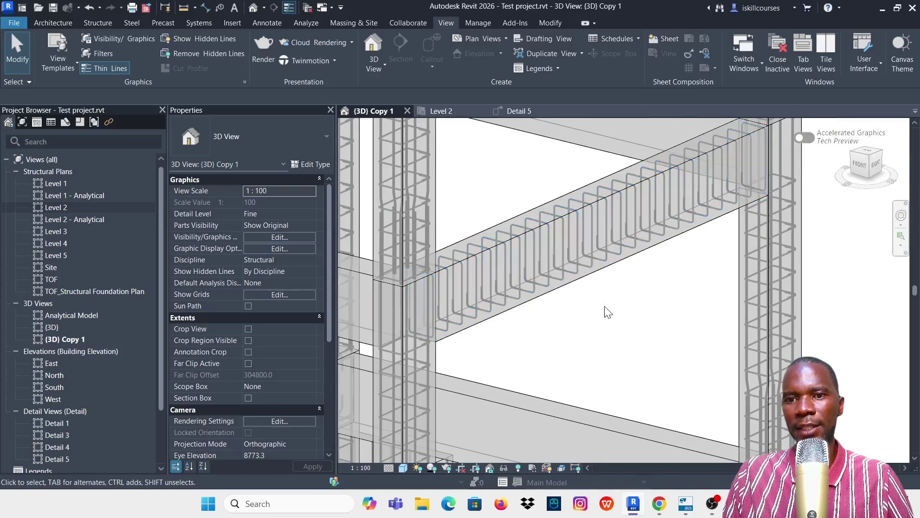
{"action": "scroll", "coordinate": [605, 312], "scroll_direction": "down", "scroll_amount": 5}
{"action": "scroll", "coordinate": [603, 268], "scroll_direction": "up", "scroll_amount": 5}
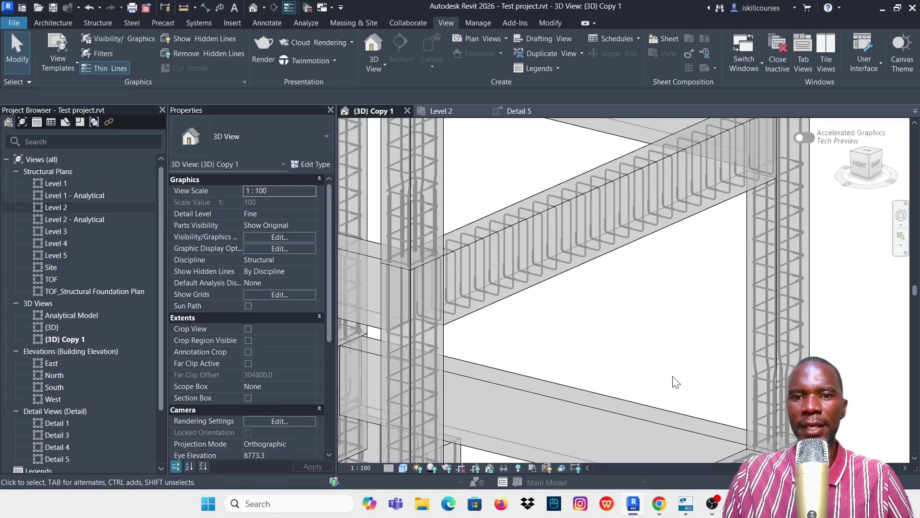
Switch to Tekla Structures and take a close view of the concrete beam between the two front columns.
{"action": "mouse_move", "coordinate": [689, 510]}
{"action": "left_click", "coordinate": [689, 461]}
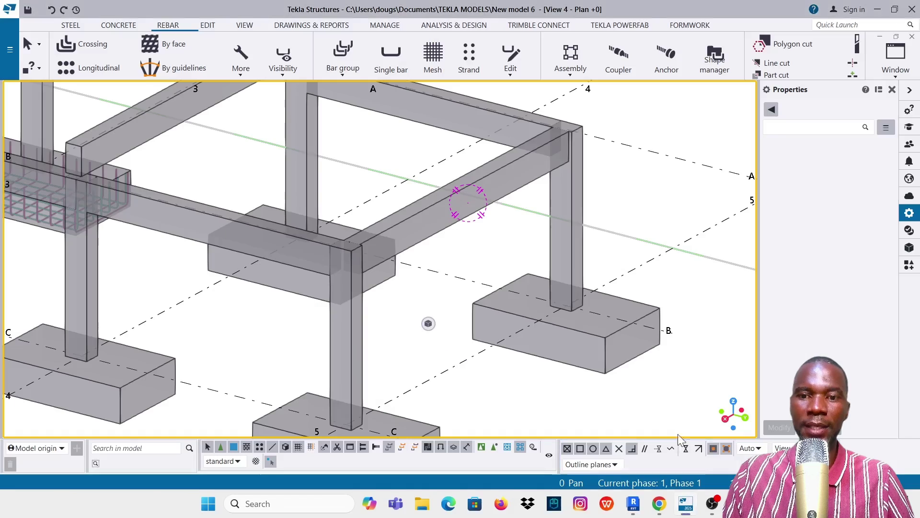
{"action": "scroll", "coordinate": [425, 205], "scroll_direction": "up", "scroll_amount": 3}
{"action": "scroll", "coordinate": [426, 205], "scroll_direction": "down", "scroll_amount": 3}
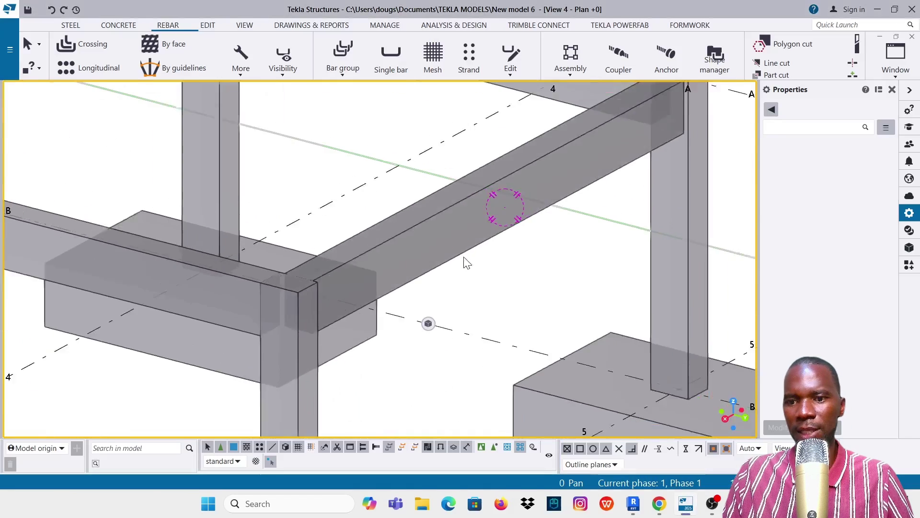
{"action": "scroll", "coordinate": [415, 264], "scroll_direction": "up", "scroll_amount": 3}
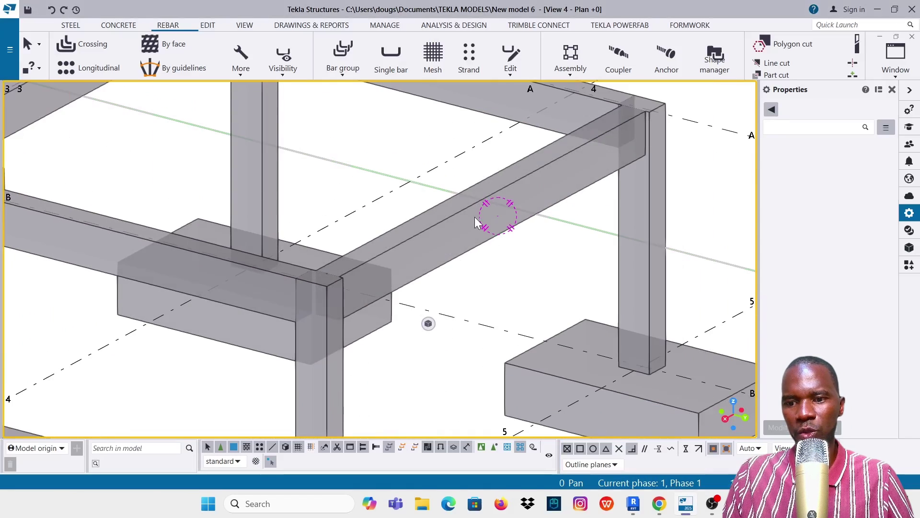
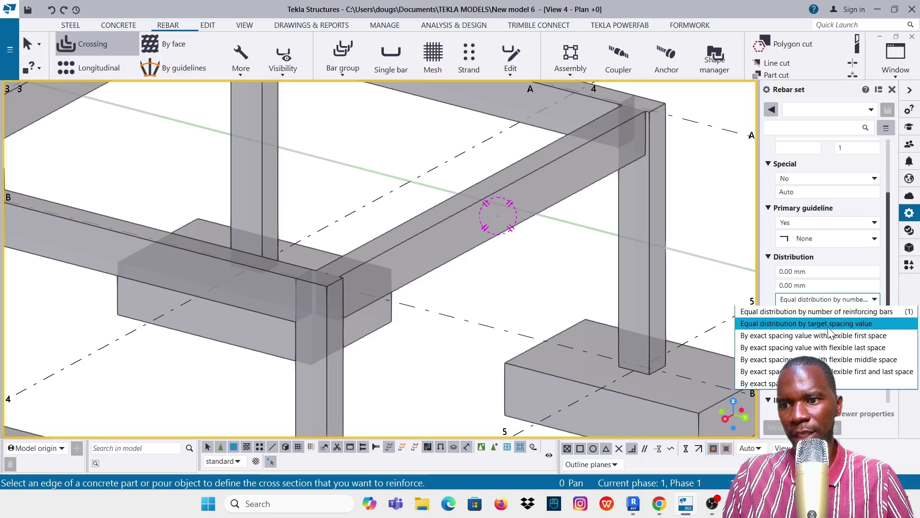
Set the crossing rebar's distribution to Equal distribution by target spacing value, with a target spacing of 200 mm.
{"action": "left_click", "coordinate": [830, 324]}
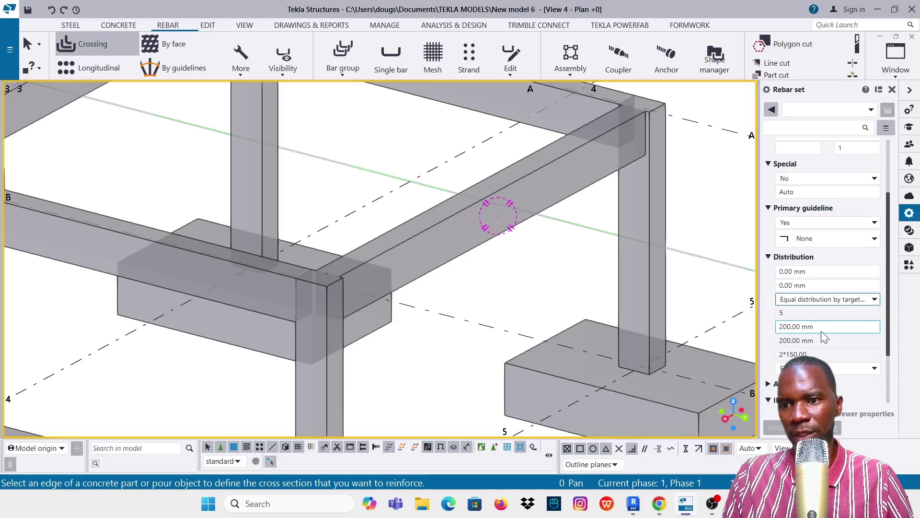
{"action": "left_click", "coordinate": [828, 330]}
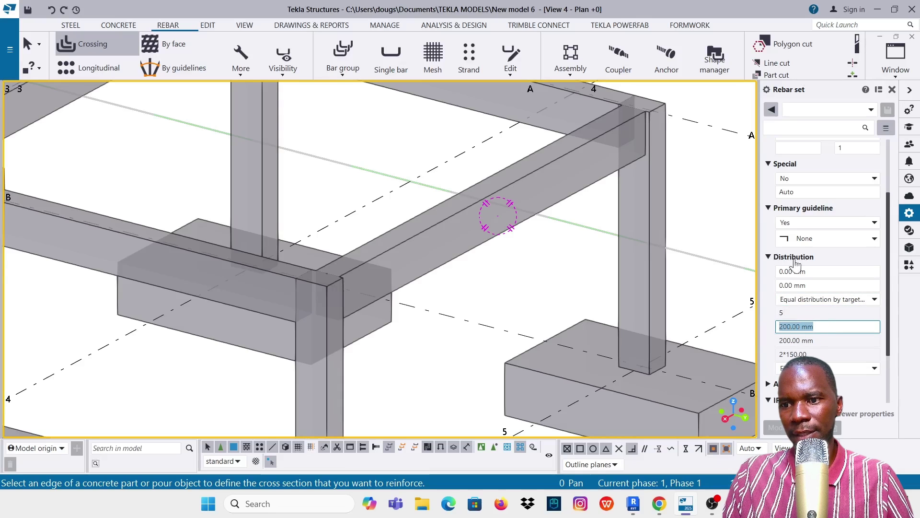
{"action": "scroll", "coordinate": [807, 217], "scroll_direction": "down", "scroll_amount": 3}
{"action": "scroll", "coordinate": [815, 341], "scroll_direction": "up", "scroll_amount": 5}
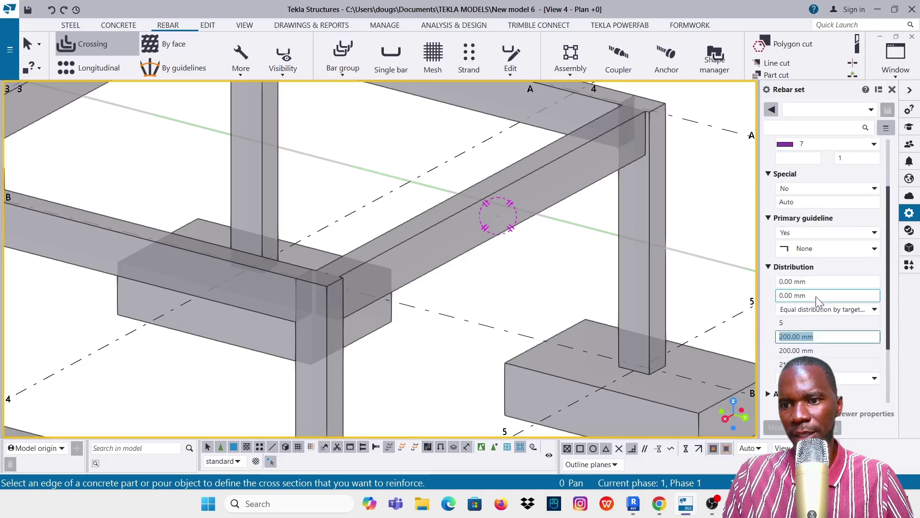
Create closed crossing stirrups around the full cross section of the concrete beam between the two front columns.
{"action": "scroll", "coordinate": [463, 305], "scroll_direction": "down", "scroll_amount": 3}
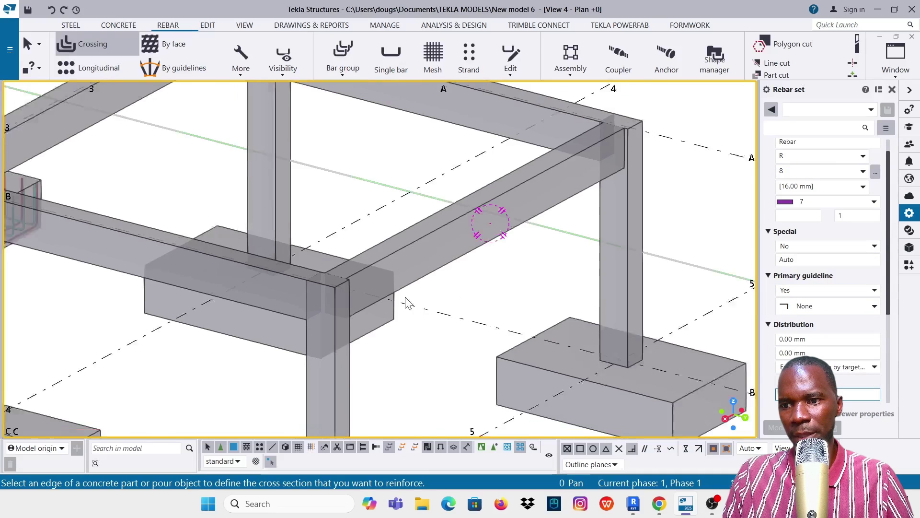
{"action": "scroll", "coordinate": [523, 263], "scroll_direction": "up", "scroll_amount": 4}
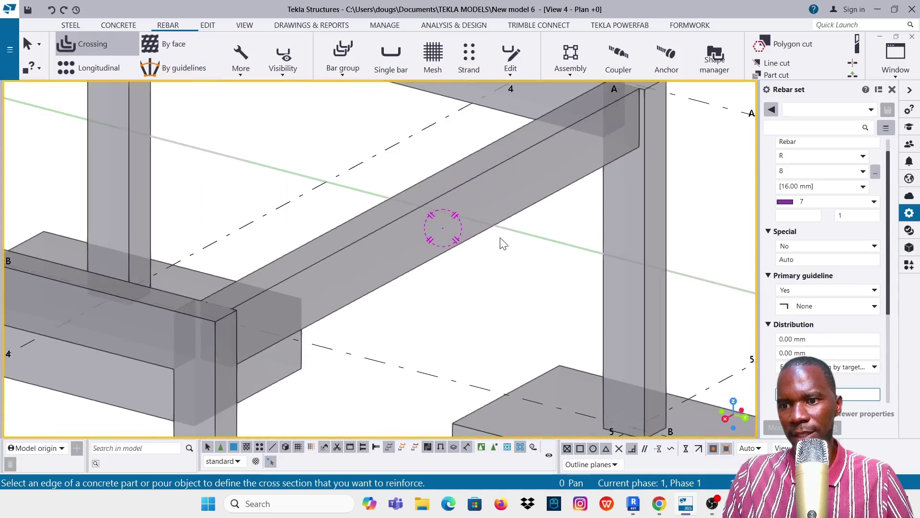
{"action": "scroll", "coordinate": [500, 238], "scroll_direction": "down", "scroll_amount": 2}
{"action": "scroll", "coordinate": [467, 201], "scroll_direction": "up", "scroll_amount": 3}
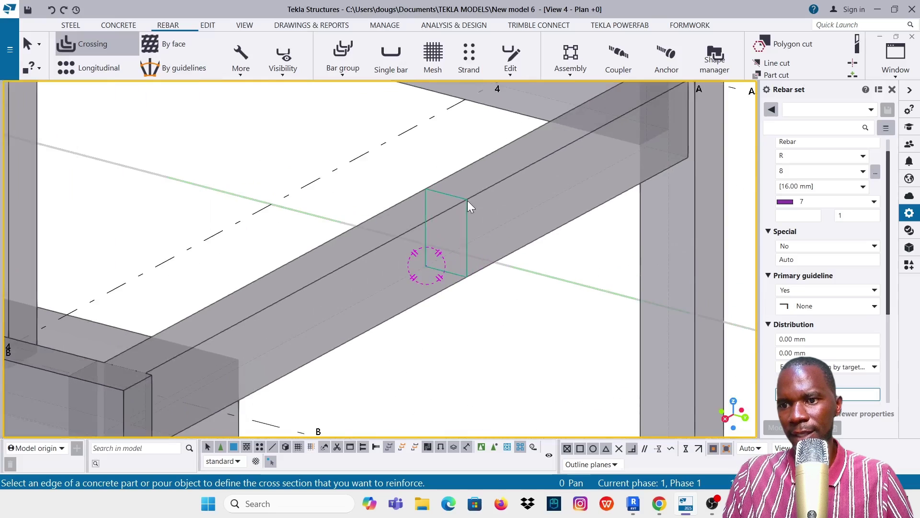
{"action": "left_click", "coordinate": [464, 169]}
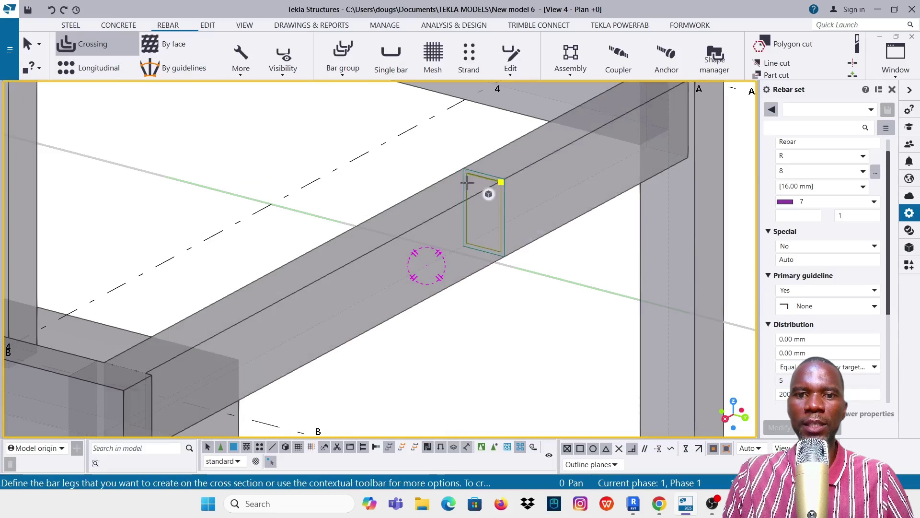
{"action": "middle_click", "coordinate": [595, 265]}
Show the model parts as wireframe to expose the beam's stirrups, and end the crossing rebar placement.
{"action": "scroll", "coordinate": [520, 265], "scroll_direction": "down", "scroll_amount": 5}
{"action": "scroll", "coordinate": [608, 139], "scroll_direction": "up", "scroll_amount": 6}
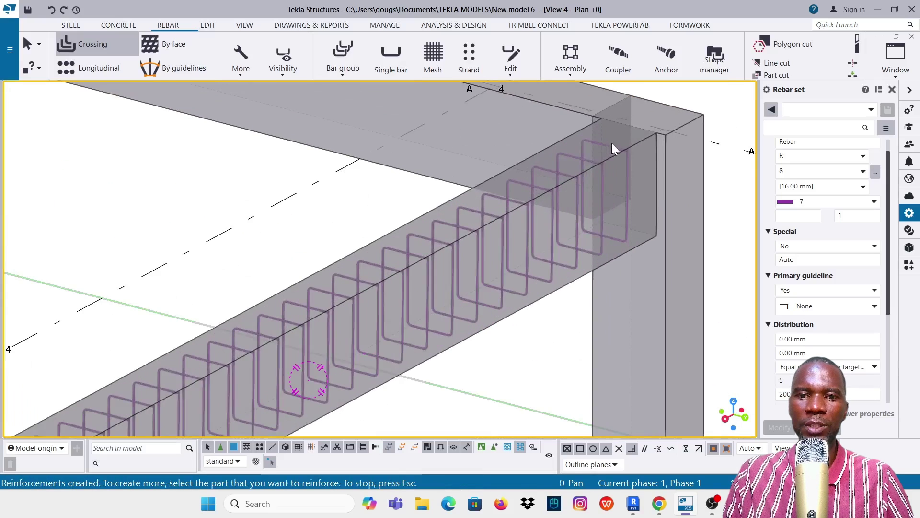
{"action": "scroll", "coordinate": [488, 226], "scroll_direction": "up", "scroll_amount": 3}
{"action": "scroll", "coordinate": [439, 225], "scroll_direction": "down", "scroll_amount": 4}
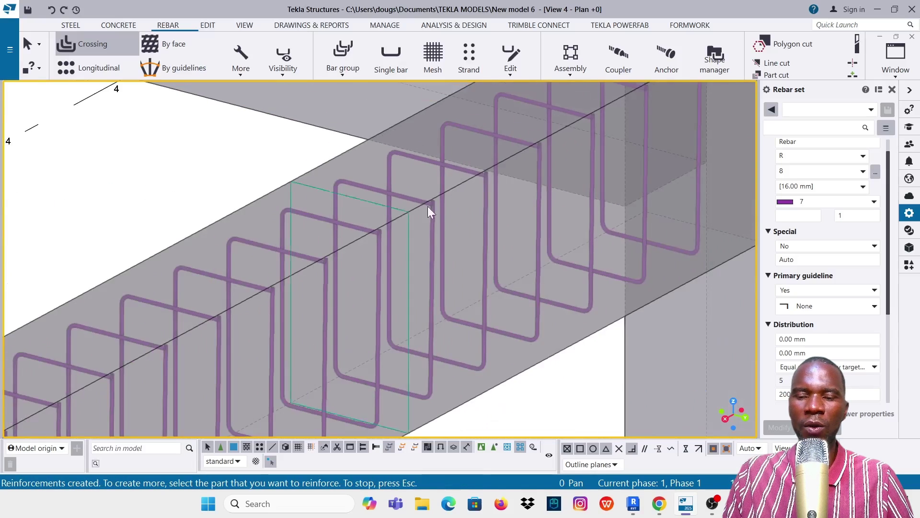
{"action": "key", "text": "ctrl+1"}
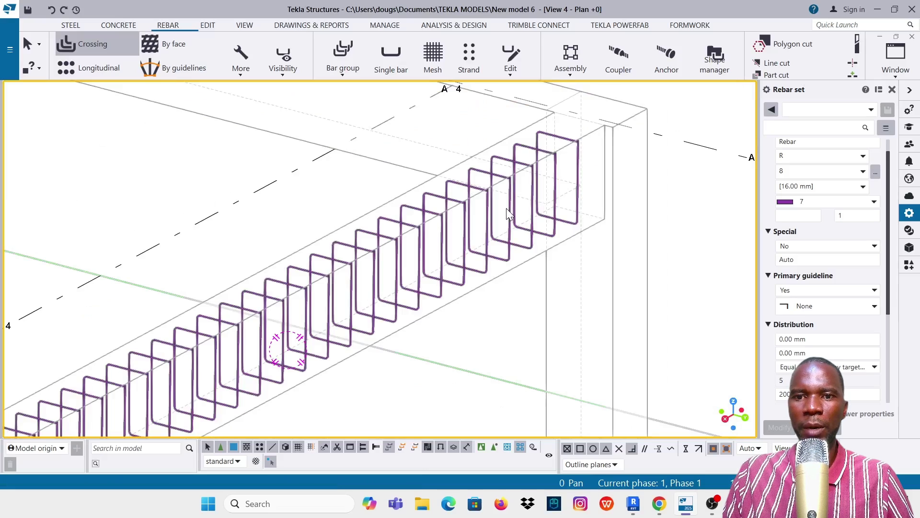
{"action": "middle_click_drag", "start_coordinate": [506, 215], "coordinate": [298, 187], "text": "ctrl"}
{"action": "right_click", "coordinate": [303, 139]}
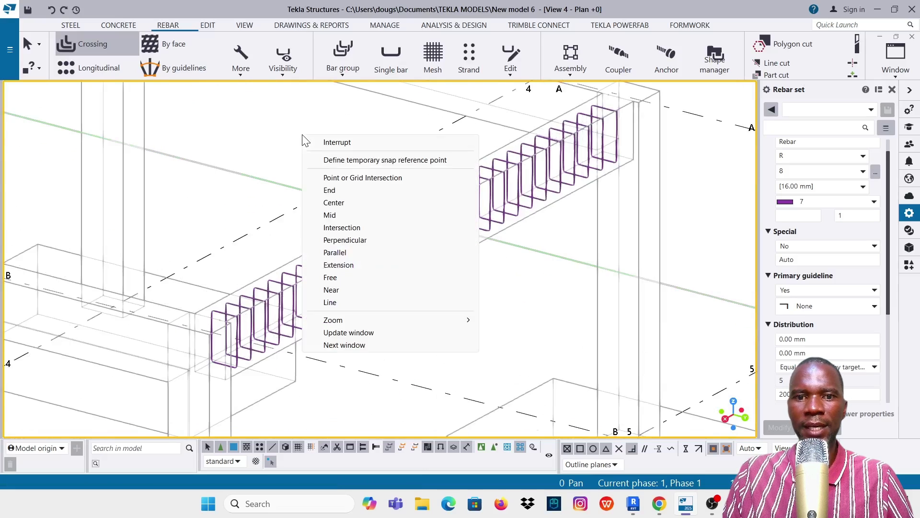
{"action": "left_click", "coordinate": [332, 143]}
Select the beam's stirrup set and prepare an end detail modifier with a Standard 90-degrees hook.
{"action": "scroll", "coordinate": [552, 172], "scroll_direction": "up", "scroll_amount": 6}
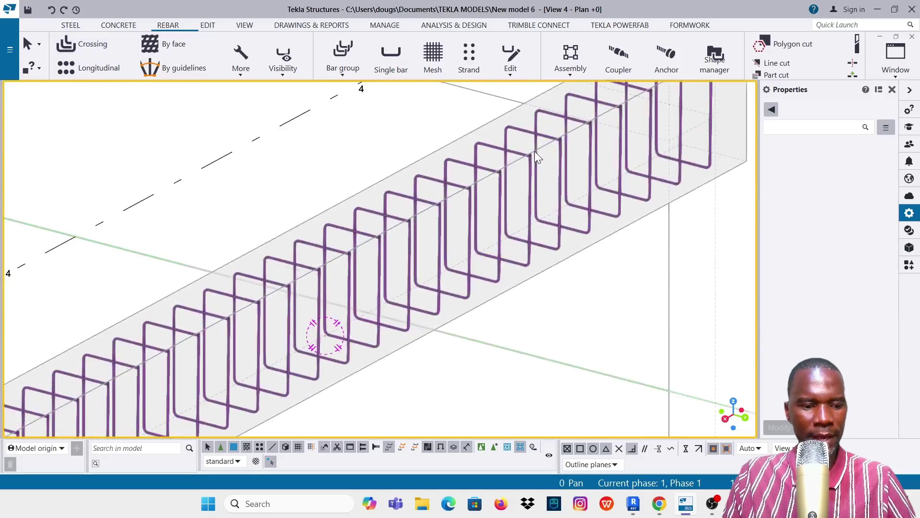
{"action": "scroll", "coordinate": [479, 184], "scroll_direction": "down", "scroll_amount": 4}
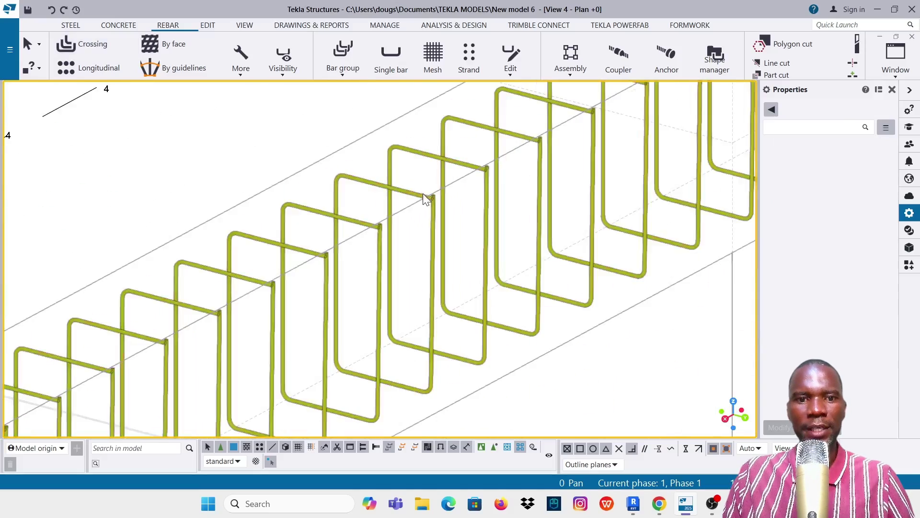
{"action": "scroll", "coordinate": [489, 168], "scroll_direction": "up", "scroll_amount": 2}
{"action": "scroll", "coordinate": [421, 221], "scroll_direction": "down", "scroll_amount": 1}
{"action": "scroll", "coordinate": [493, 222], "scroll_direction": "up", "scroll_amount": 2}
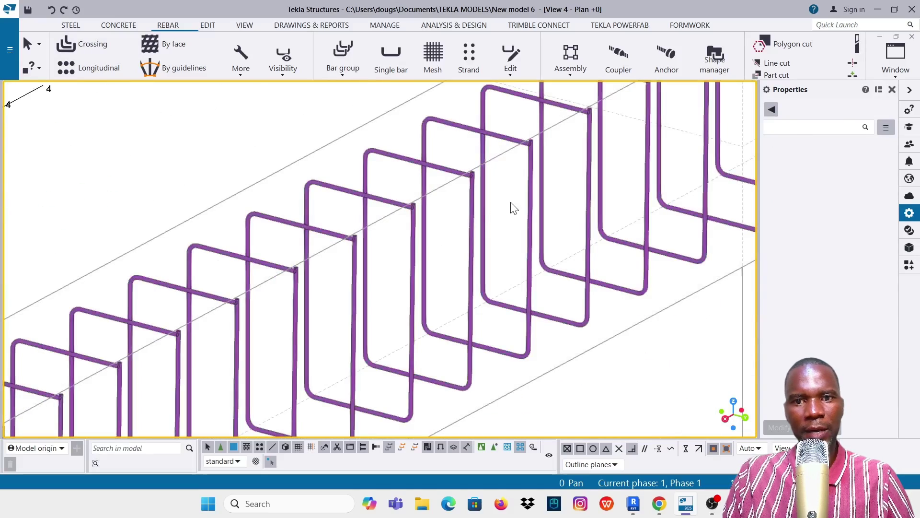
{"action": "scroll", "coordinate": [514, 207], "scroll_direction": "down", "scroll_amount": 2}
{"action": "left_click", "coordinate": [483, 191]}
{"action": "scroll", "coordinate": [421, 291], "scroll_direction": "up", "scroll_amount": 2}
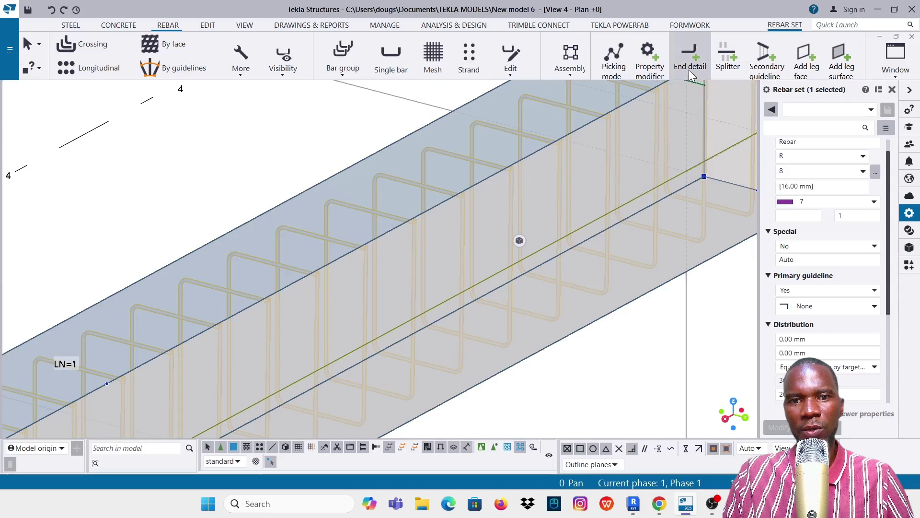
{"action": "left_click", "coordinate": [689, 67]}
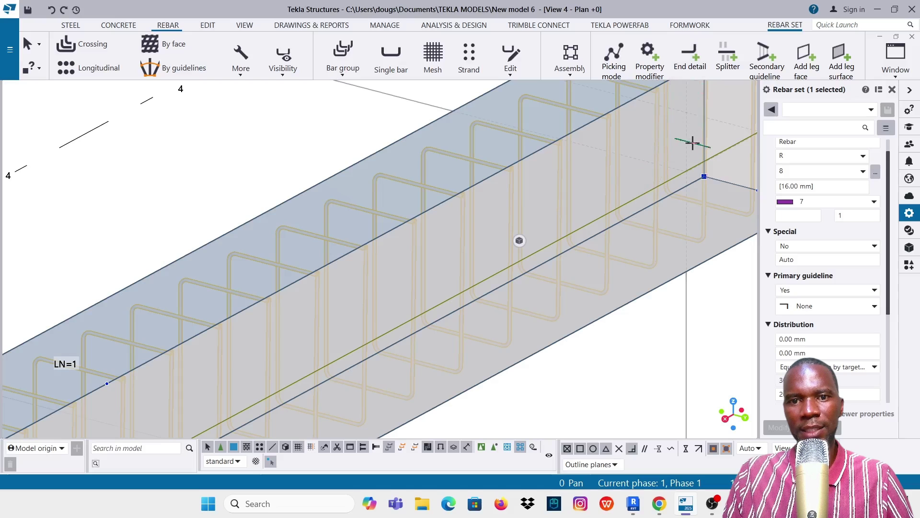
{"action": "left_click", "coordinate": [669, 91]}
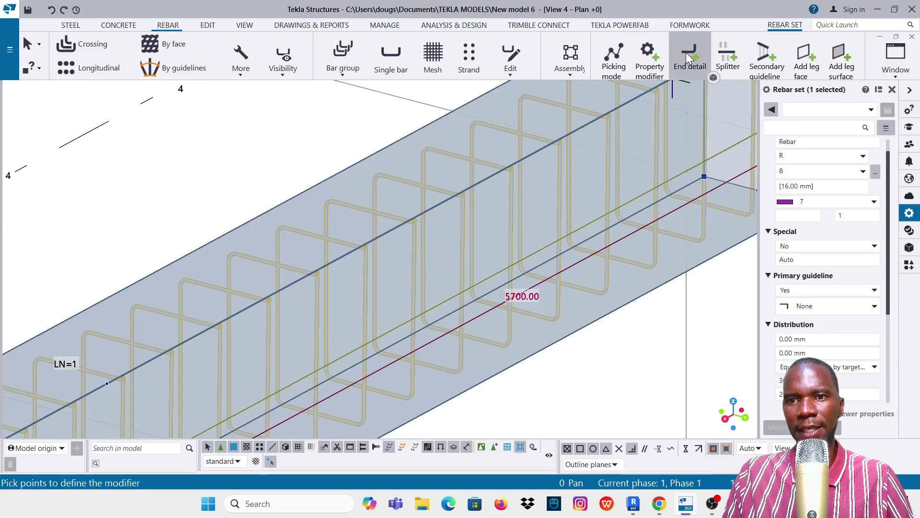
{"action": "left_click", "coordinate": [686, 53]}
{"action": "left_click", "coordinate": [875, 217]}
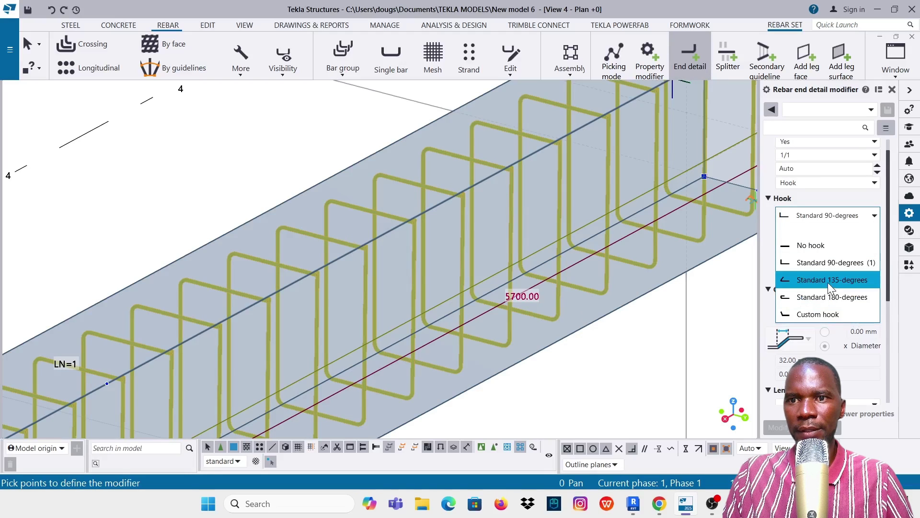
{"action": "left_click", "coordinate": [833, 263]}
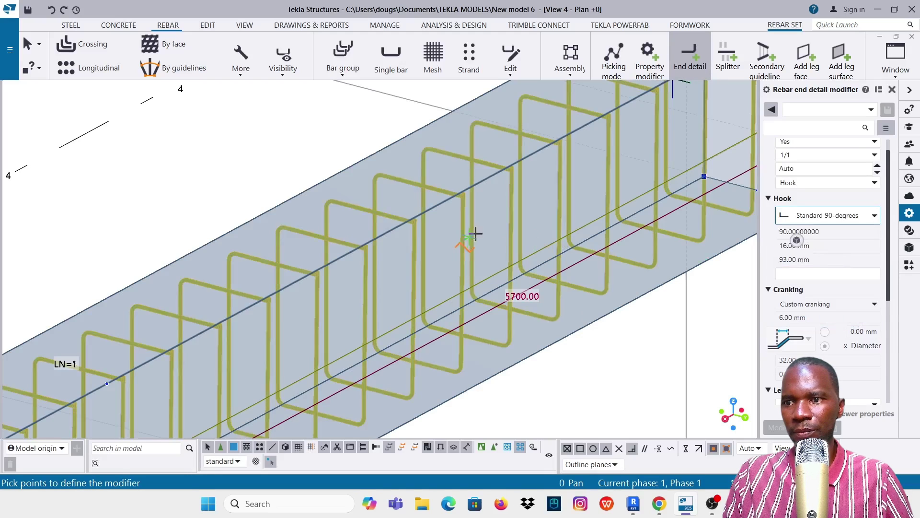
Apply the 90-degree hook end detail modifier along the beam's upper edge where the stirrup ends meet, and end the command.
{"action": "scroll", "coordinate": [588, 112], "scroll_direction": "down", "scroll_amount": 2}
{"action": "scroll", "coordinate": [534, 147], "scroll_direction": "up", "scroll_amount": 2}
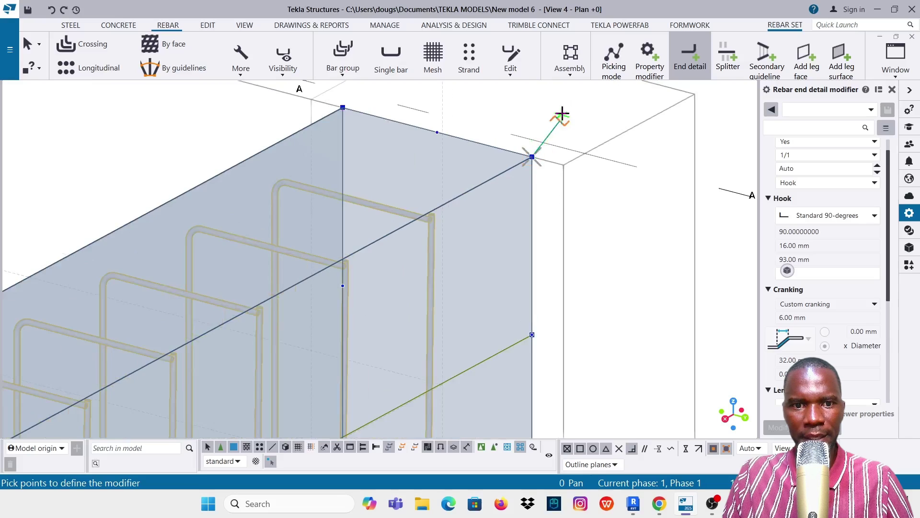
{"action": "scroll", "coordinate": [562, 113], "scroll_direction": "down", "scroll_amount": 4}
{"action": "scroll", "coordinate": [193, 314], "scroll_direction": "up", "scroll_amount": 3}
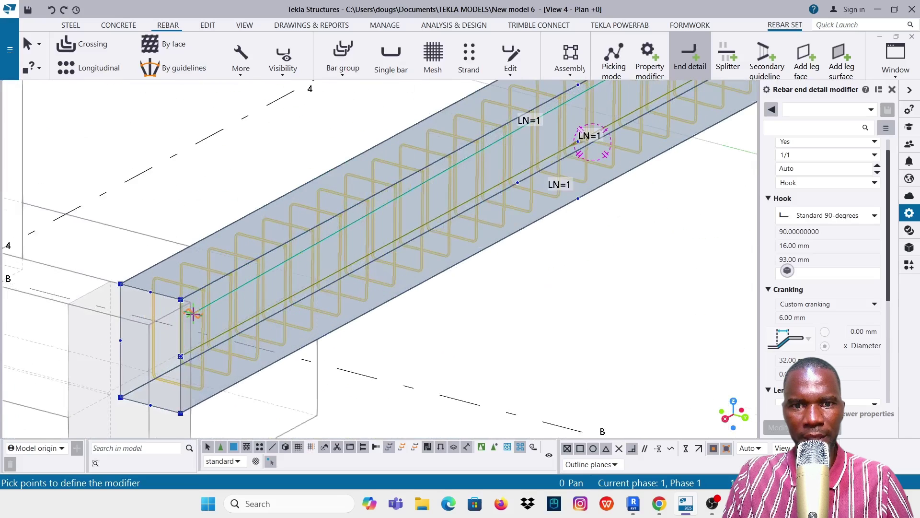
{"action": "left_click", "coordinate": [181, 300]}
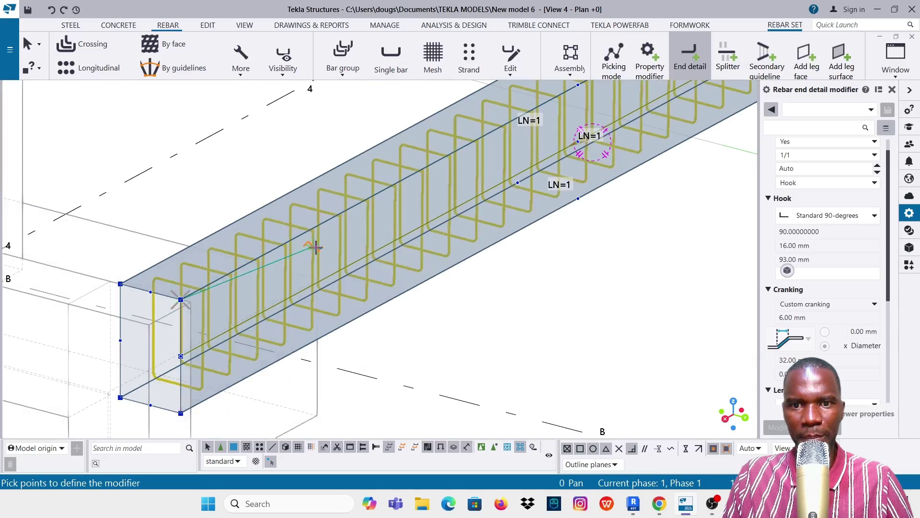
{"action": "left_click", "coordinate": [320, 227]}
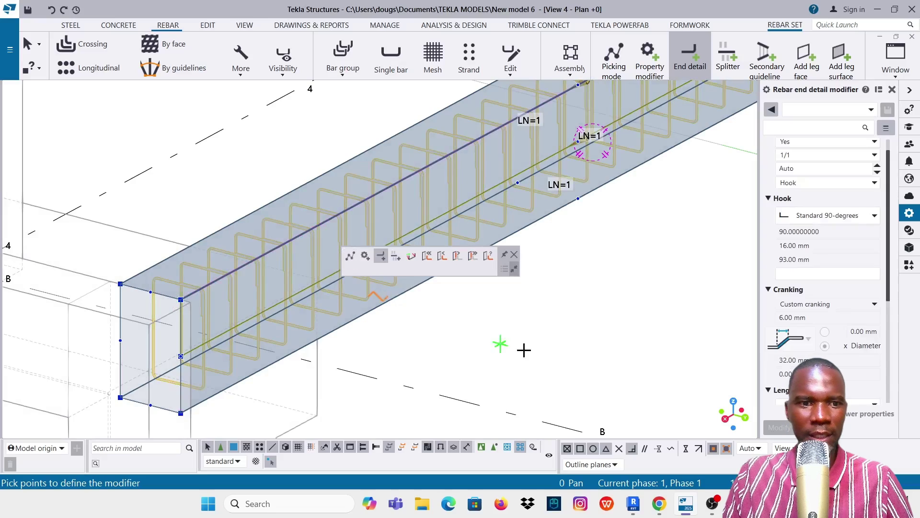
{"action": "scroll", "coordinate": [431, 360], "scroll_direction": "down", "scroll_amount": 3}
{"action": "scroll", "coordinate": [480, 312], "scroll_direction": "down", "scroll_amount": 2}
{"action": "scroll", "coordinate": [623, 191], "scroll_direction": "up", "scroll_amount": 6}
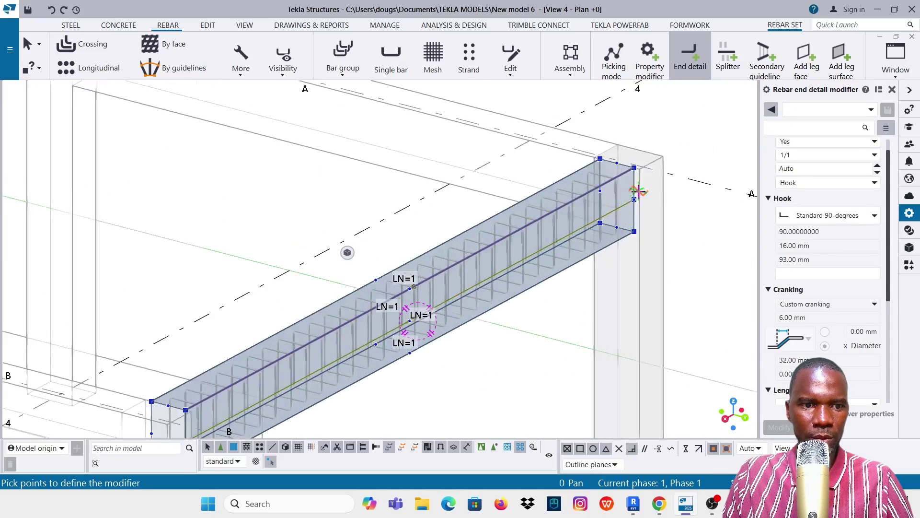
{"action": "scroll", "coordinate": [608, 195], "scroll_direction": "up", "scroll_amount": 2}
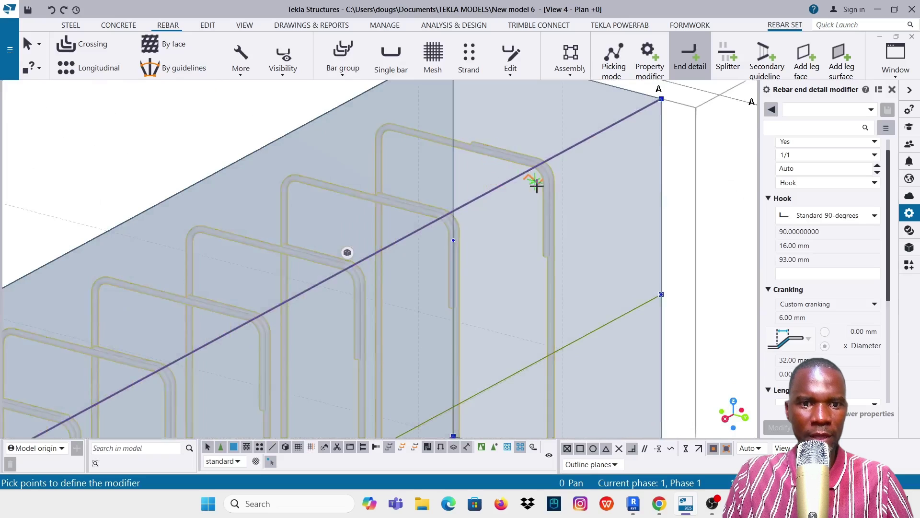
{"action": "scroll", "coordinate": [460, 172], "scroll_direction": "down", "scroll_amount": 2}
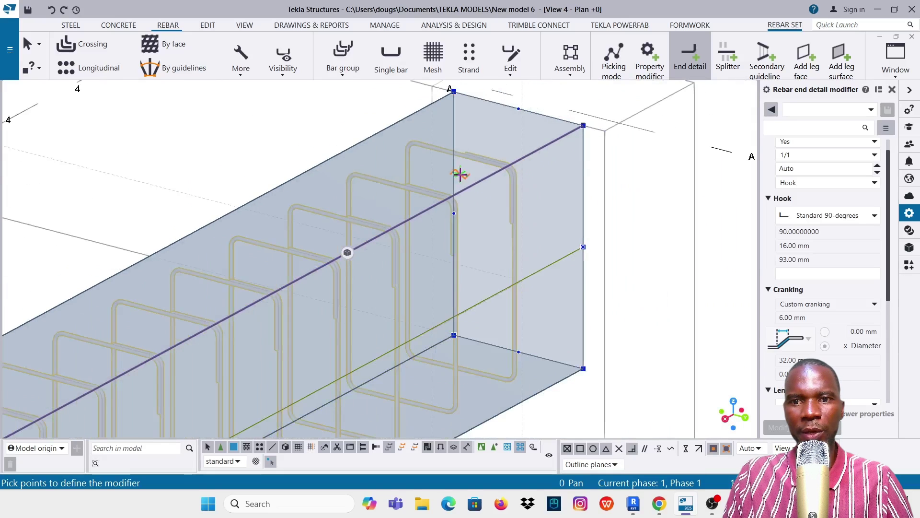
{"action": "key", "text": "Escape"}
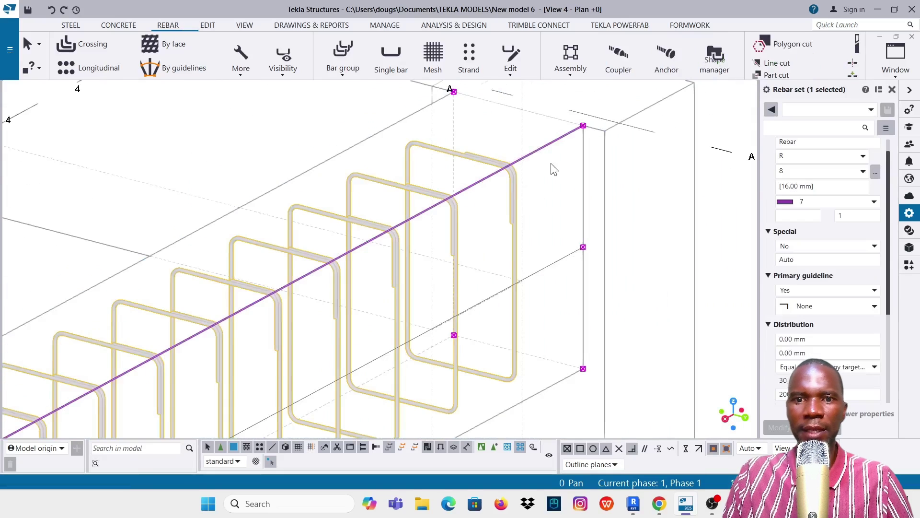
Deselect the rebar set and examine the stirrup hooks and spacing along the whole beam.
{"action": "scroll", "coordinate": [602, 210], "scroll_direction": "down", "scroll_amount": 2}
{"action": "left_click", "coordinate": [600, 207]}
{"action": "scroll", "coordinate": [538, 185], "scroll_direction": "down", "scroll_amount": 2}
{"action": "scroll", "coordinate": [477, 211], "scroll_direction": "up", "scroll_amount": 3}
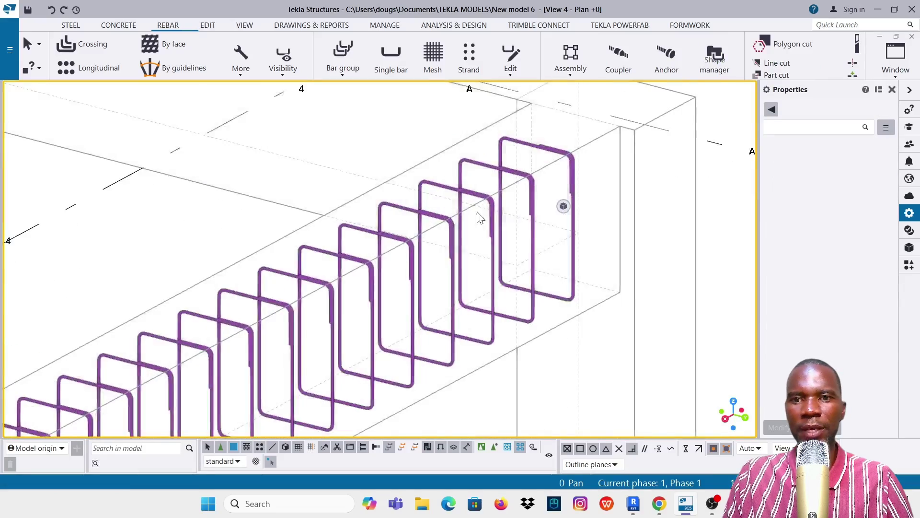
{"action": "scroll", "coordinate": [473, 195], "scroll_direction": "up", "scroll_amount": 1}
{"action": "scroll", "coordinate": [503, 178], "scroll_direction": "down", "scroll_amount": 3}
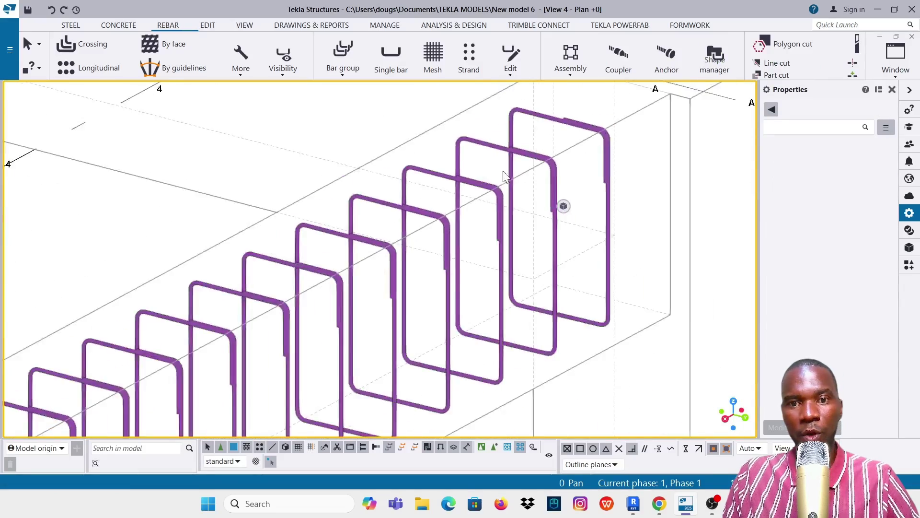
{"action": "scroll", "coordinate": [533, 202], "scroll_direction": "down", "scroll_amount": 5}
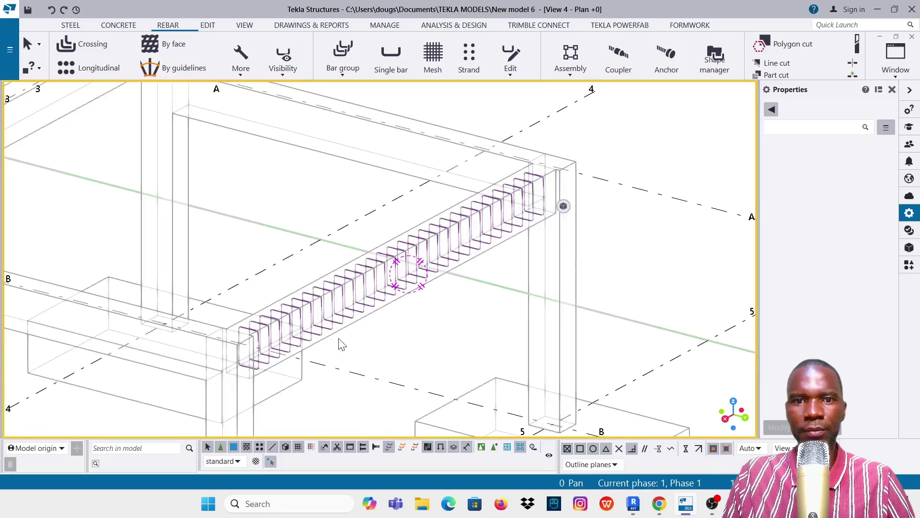
{"action": "scroll", "coordinate": [535, 206], "scroll_direction": "up", "scroll_amount": 5}
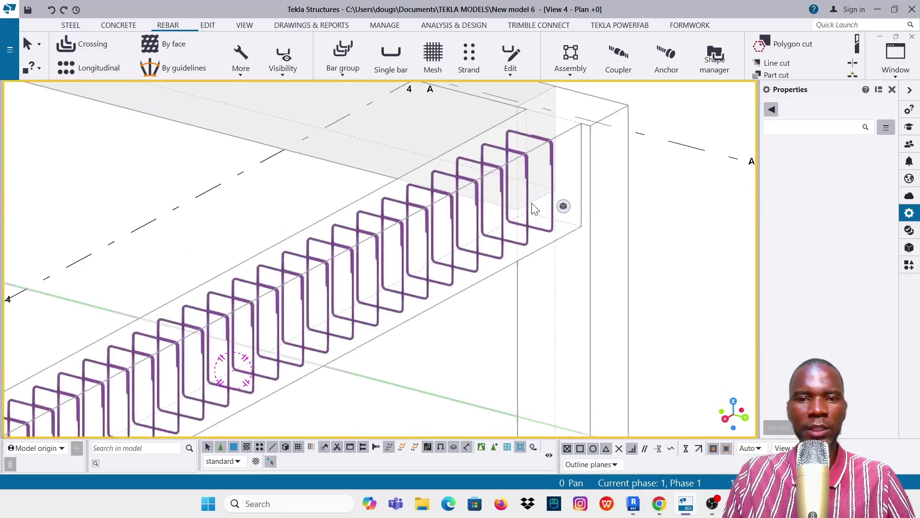
{"action": "scroll", "coordinate": [533, 205], "scroll_direction": "down", "scroll_amount": 4}
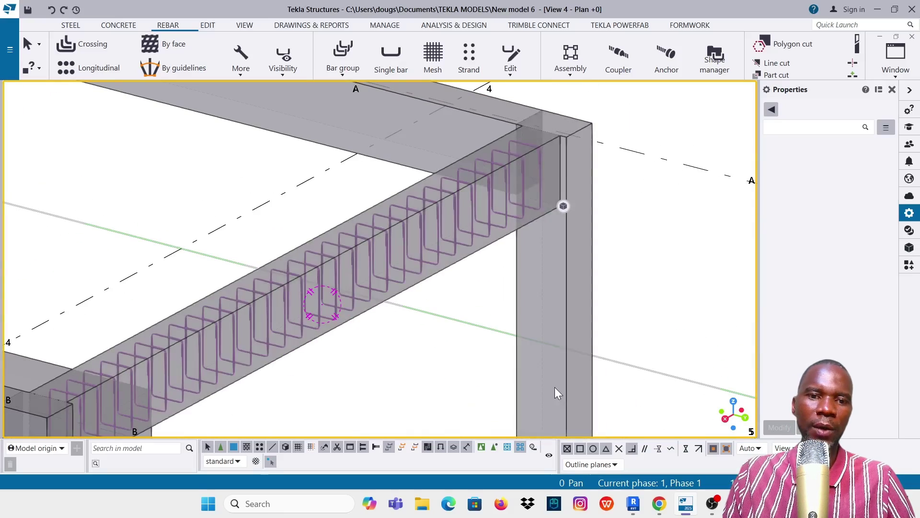
Switch to Revit, compare the beam's stirrups in the 3D view, and open the Detail 5 view.
{"action": "mouse_move", "coordinate": [633, 512]}
{"action": "left_click", "coordinate": [652, 448]}
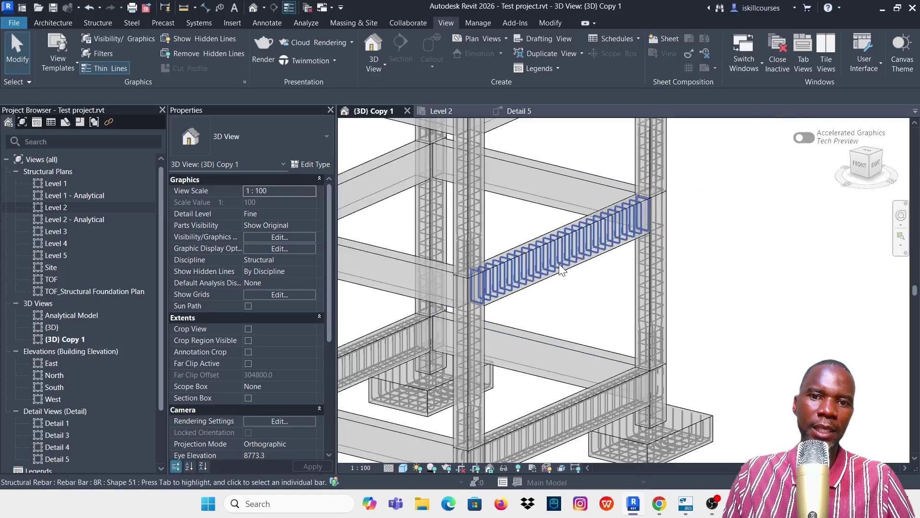
{"action": "scroll", "coordinate": [629, 216], "scroll_direction": "up", "scroll_amount": 4}
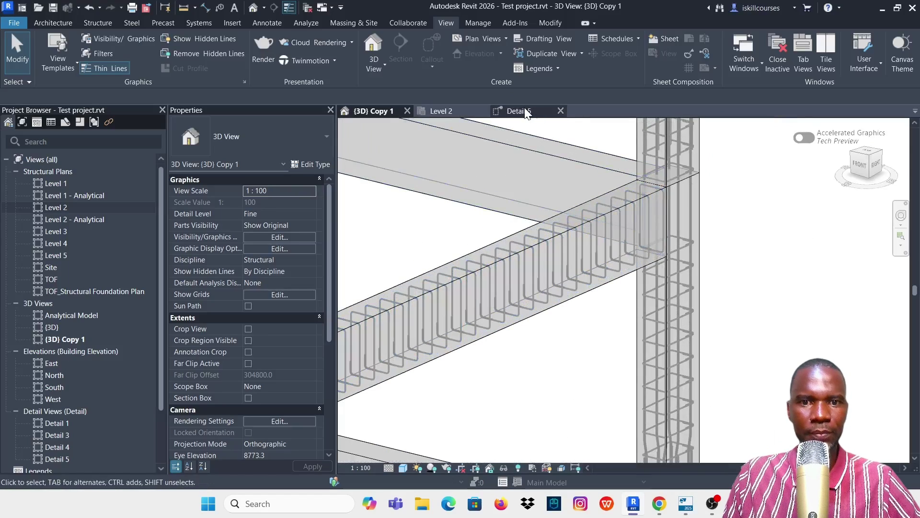
{"action": "left_click", "coordinate": [519, 111]}
{"action": "scroll", "coordinate": [529, 249], "scroll_direction": "down", "scroll_amount": 2}
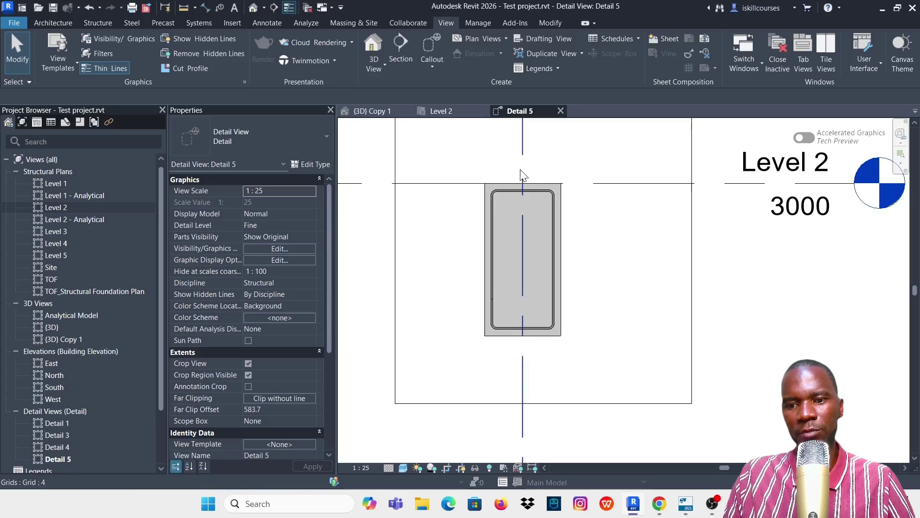
Start placing rebar in the selected 300 x 600 mm beam using bar type 16T and the straight Rebar Shape 1.
{"action": "left_click", "coordinate": [554, 211]}
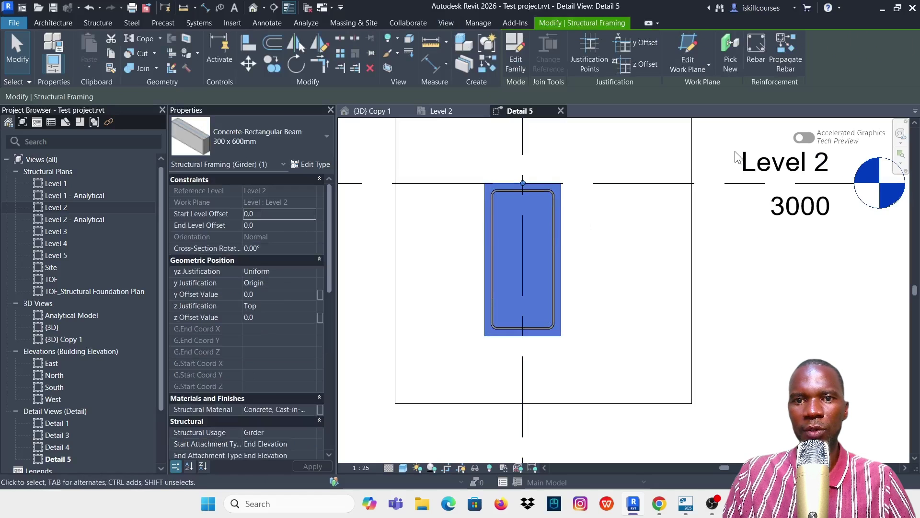
{"action": "left_click", "coordinate": [757, 58]}
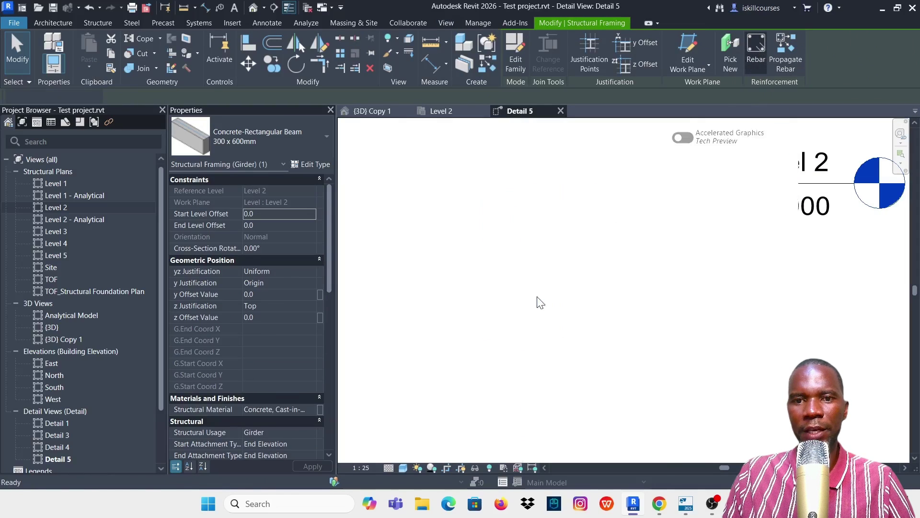
{"action": "left_click", "coordinate": [302, 139]}
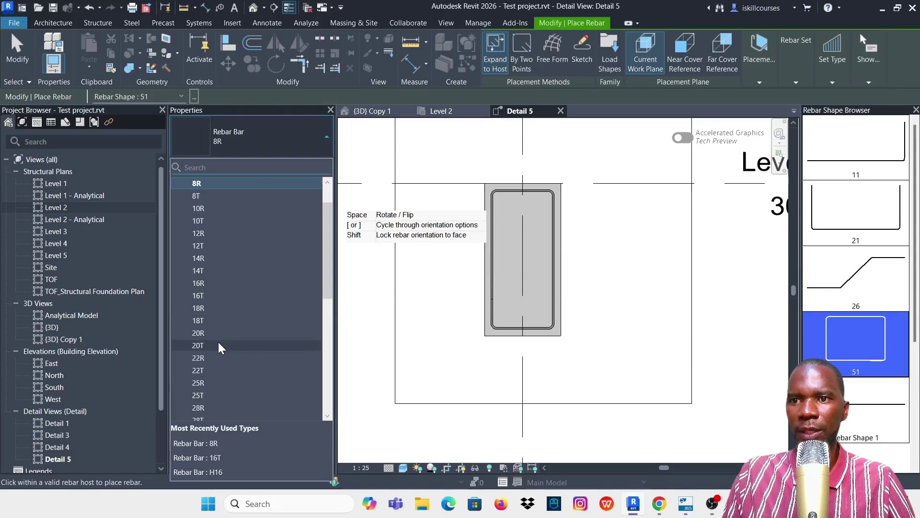
{"action": "left_click", "coordinate": [201, 296]}
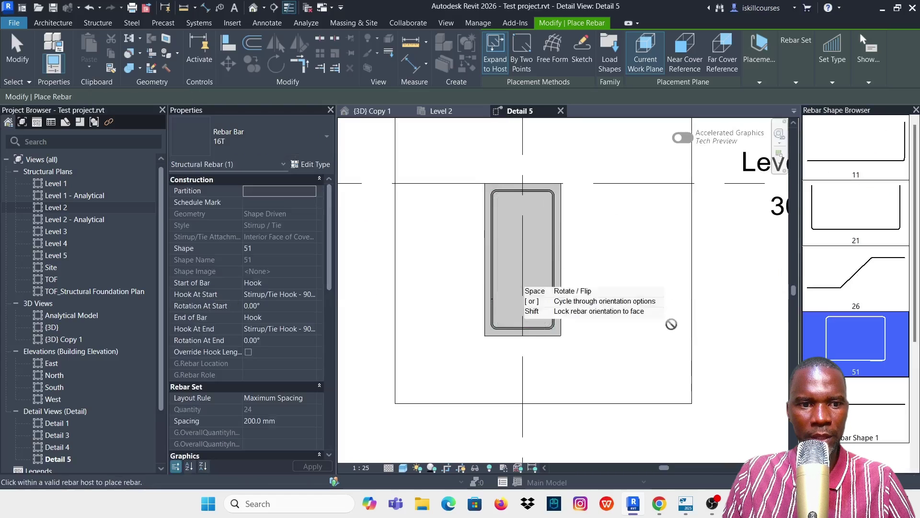
{"action": "scroll", "coordinate": [863, 297], "scroll_direction": "down", "scroll_amount": 1}
{"action": "scroll", "coordinate": [855, 287], "scroll_direction": "up", "scroll_amount": 1}
{"action": "scroll", "coordinate": [853, 240], "scroll_direction": "down", "scroll_amount": 1}
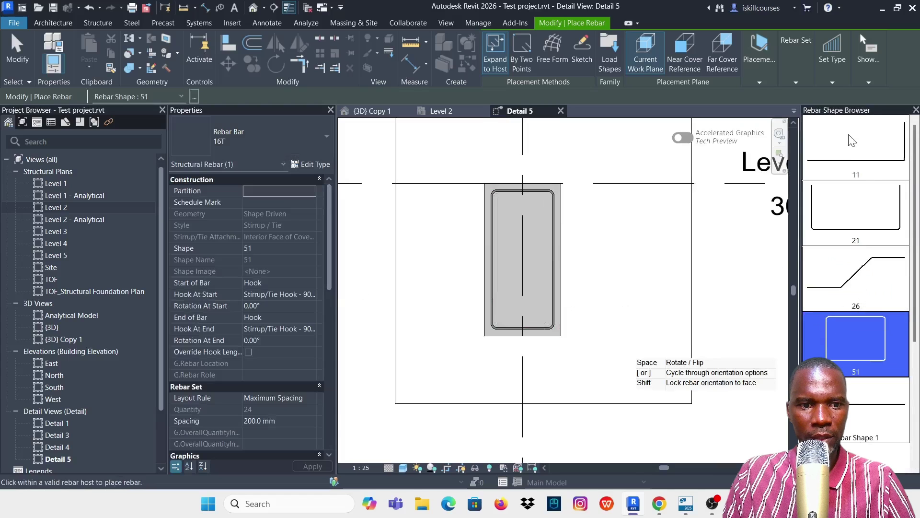
{"action": "left_click", "coordinate": [865, 346]}
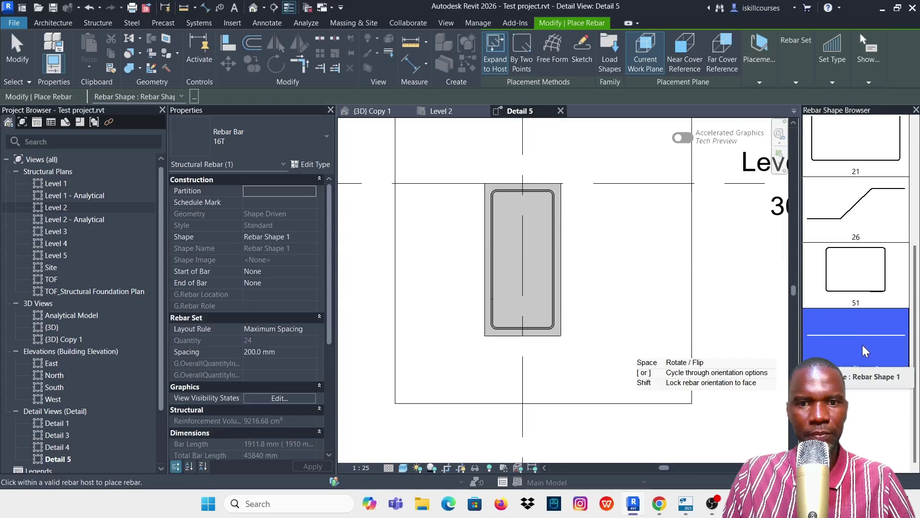
Set the rebar placement orientation to Perpendicular to Cover and the layout to Fixed Number with a quantity of 3.
{"action": "left_click", "coordinate": [759, 85]}
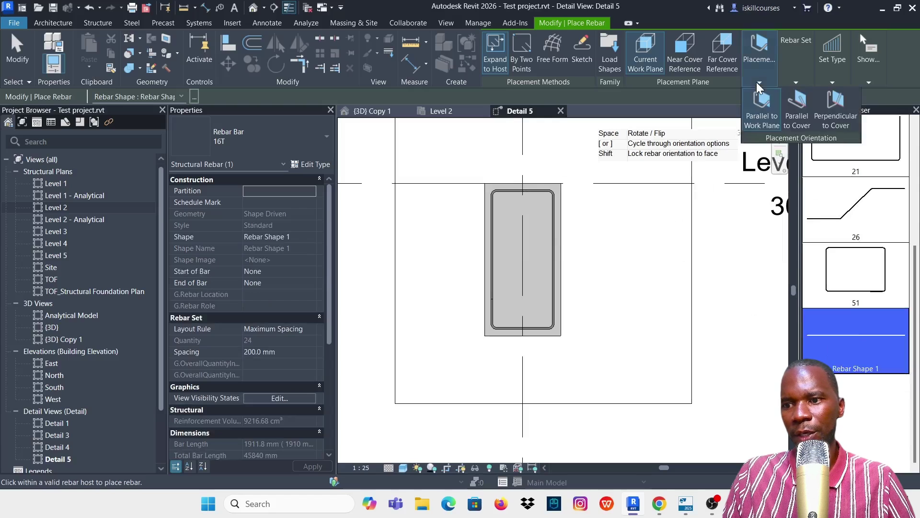
{"action": "left_click", "coordinate": [836, 106]}
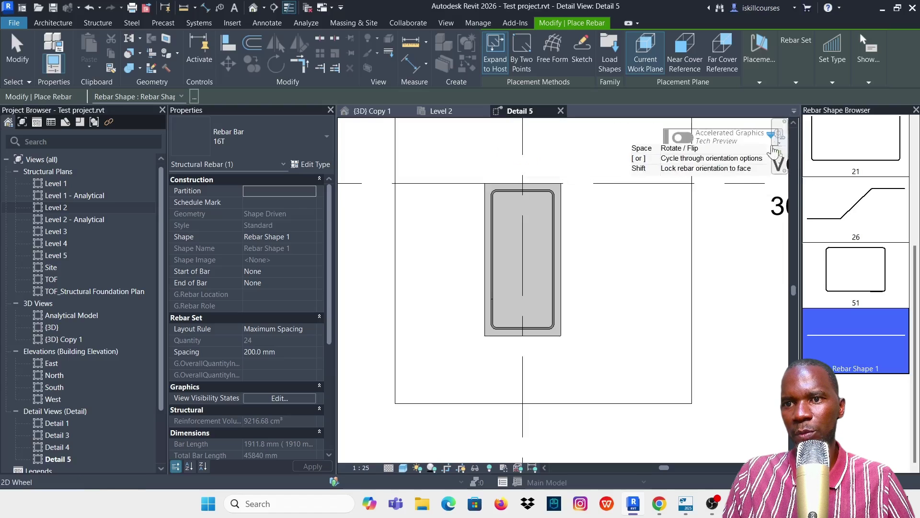
{"action": "left_click", "coordinate": [796, 85]}
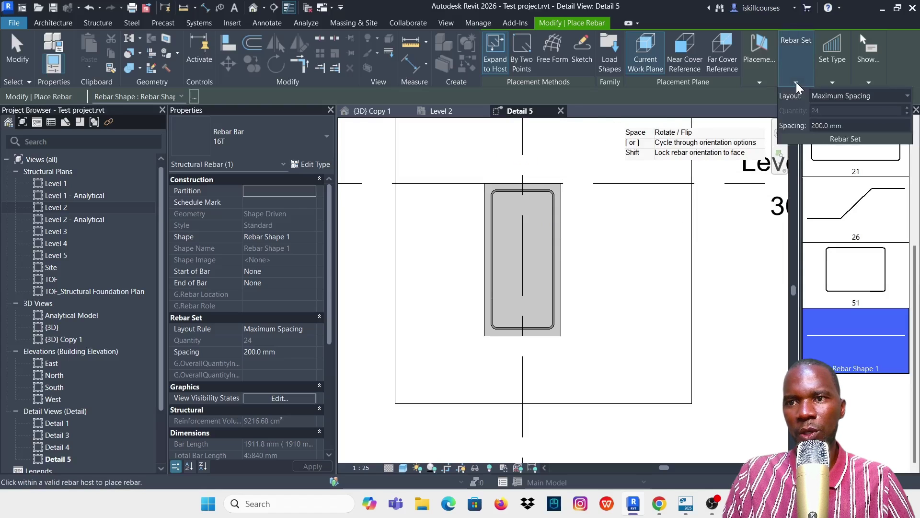
{"action": "left_click", "coordinate": [905, 99]}
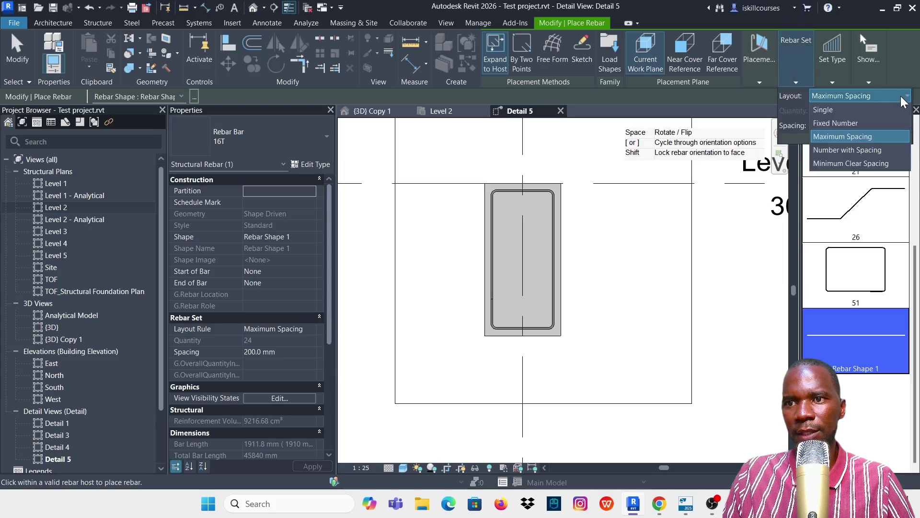
{"action": "left_click", "coordinate": [834, 110]}
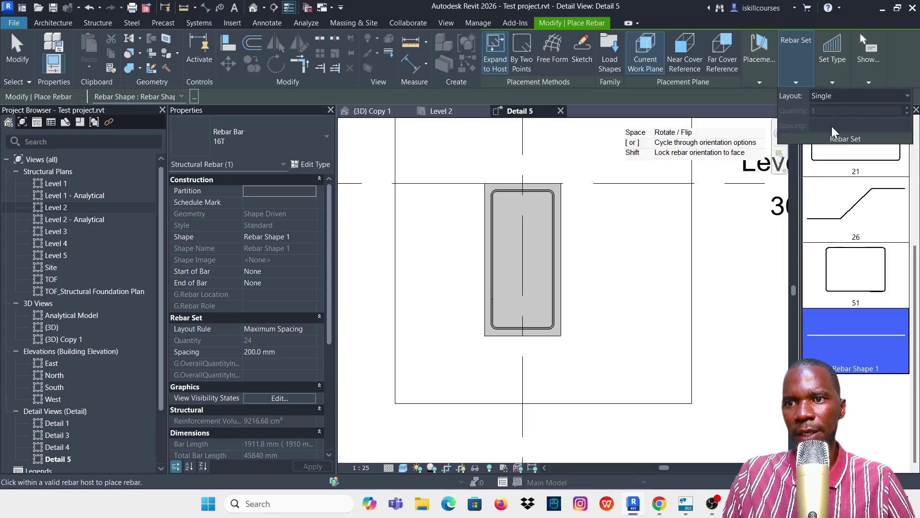
{"action": "left_click", "coordinate": [905, 99]}
{"action": "left_click", "coordinate": [843, 122]}
{"action": "double_click", "coordinate": [815, 111]}
{"action": "type", "text": "3"}
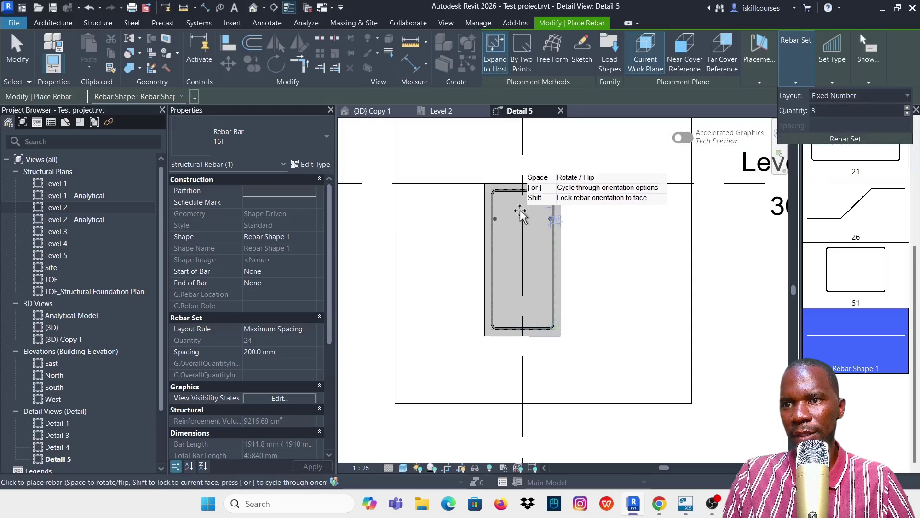
Place one set of three 16T bars along the stirrup's upper edge and another along its lower edge, and end the command.
{"action": "scroll", "coordinate": [527, 210], "scroll_direction": "up", "scroll_amount": 4}
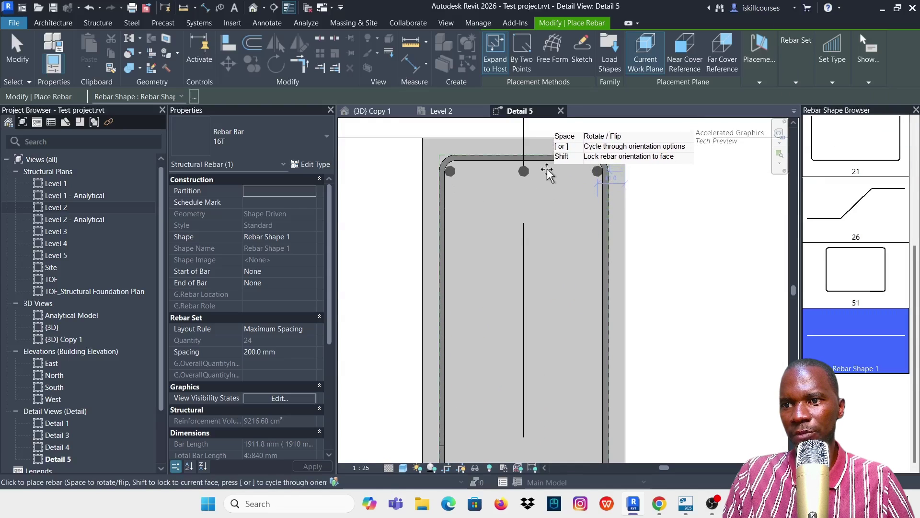
{"action": "scroll", "coordinate": [469, 172], "scroll_direction": "down", "scroll_amount": 4}
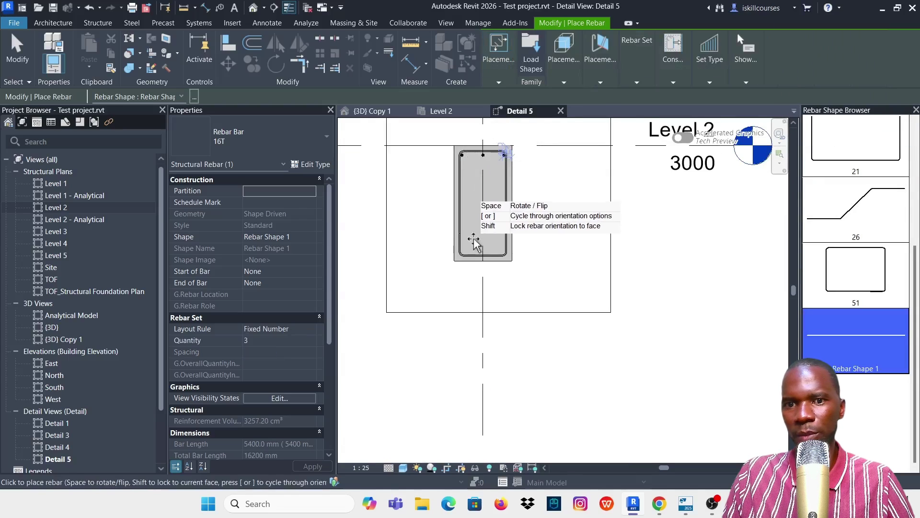
{"action": "scroll", "coordinate": [475, 237], "scroll_direction": "up", "scroll_amount": 4}
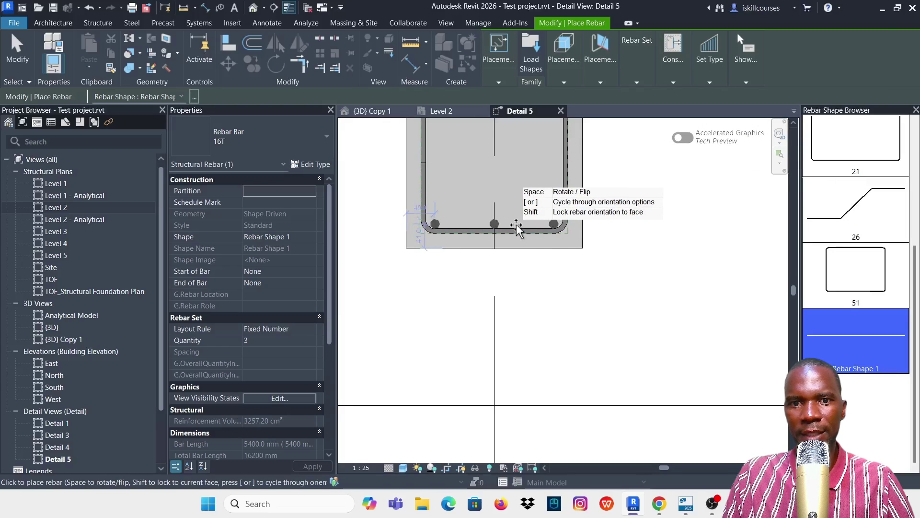
{"action": "scroll", "coordinate": [523, 324], "scroll_direction": "down", "scroll_amount": 5}
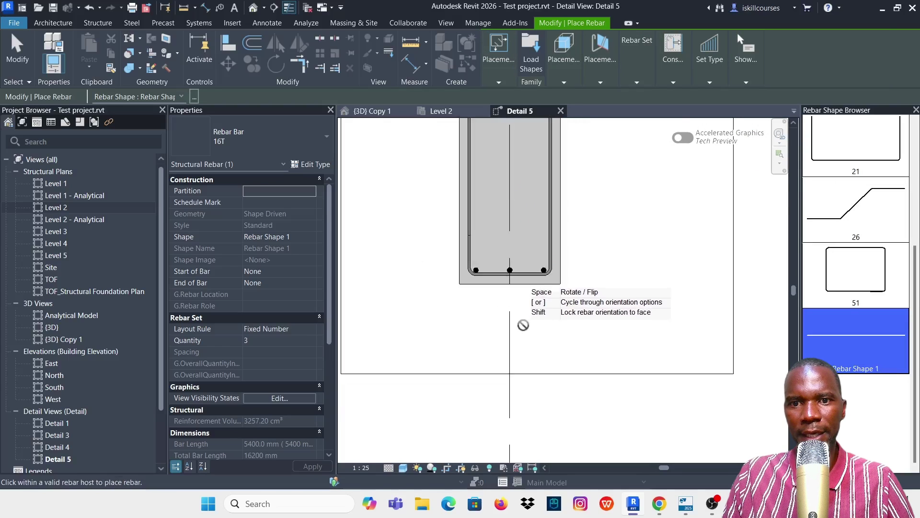
{"action": "left_click", "coordinate": [17, 53]}
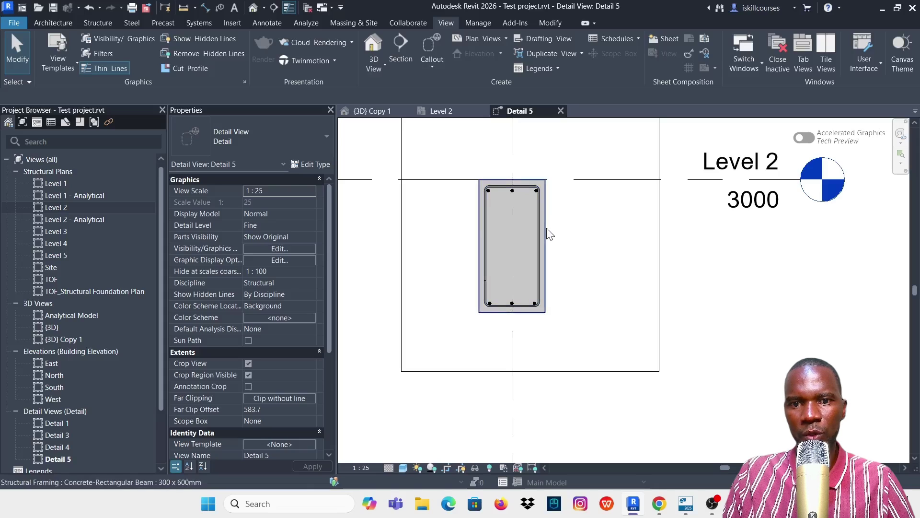
Open the {3D} Copy 1 view and examine how the beam's longitudinal bars run through the stirrups and into the columns.
{"action": "left_click", "coordinate": [549, 234]}
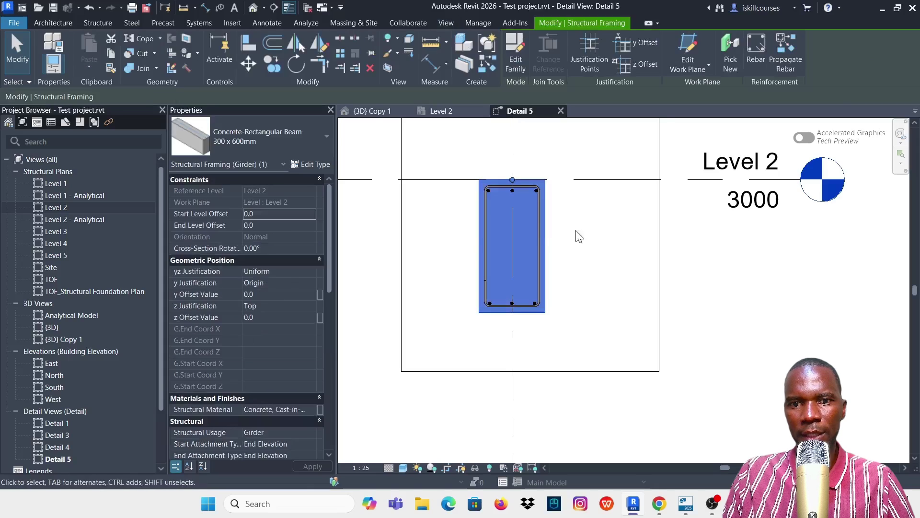
{"action": "left_click", "coordinate": [362, 113]}
{"action": "left_click", "coordinate": [666, 258]}
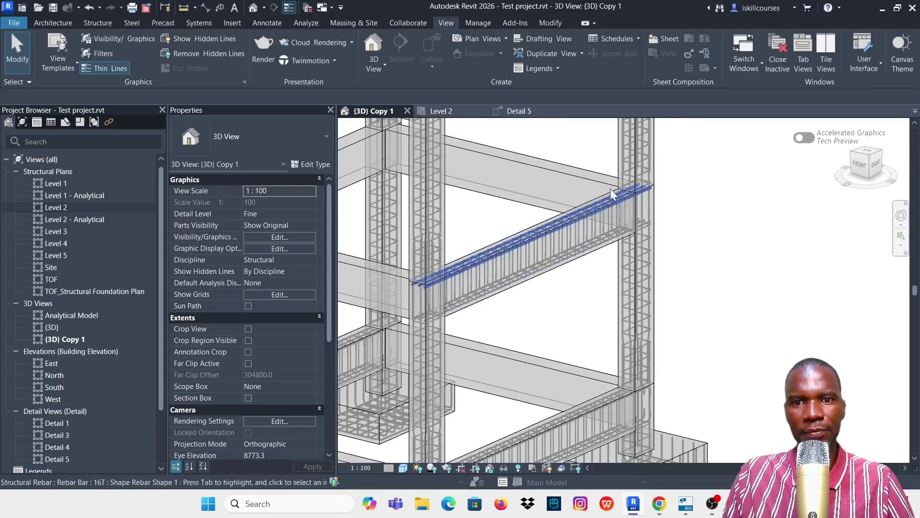
{"action": "scroll", "coordinate": [611, 194], "scroll_direction": "up", "scroll_amount": 5}
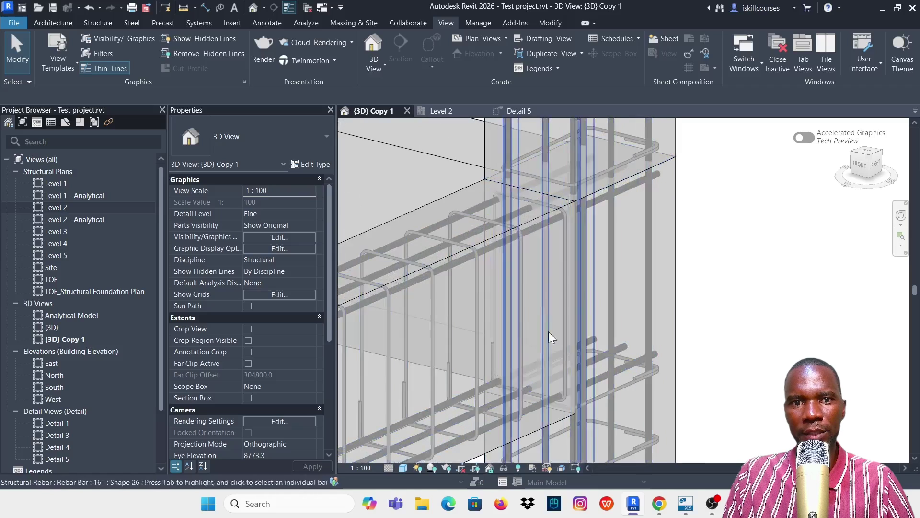
{"action": "scroll", "coordinate": [551, 337], "scroll_direction": "down", "scroll_amount": 2}
{"action": "left_click", "coordinate": [490, 258]}
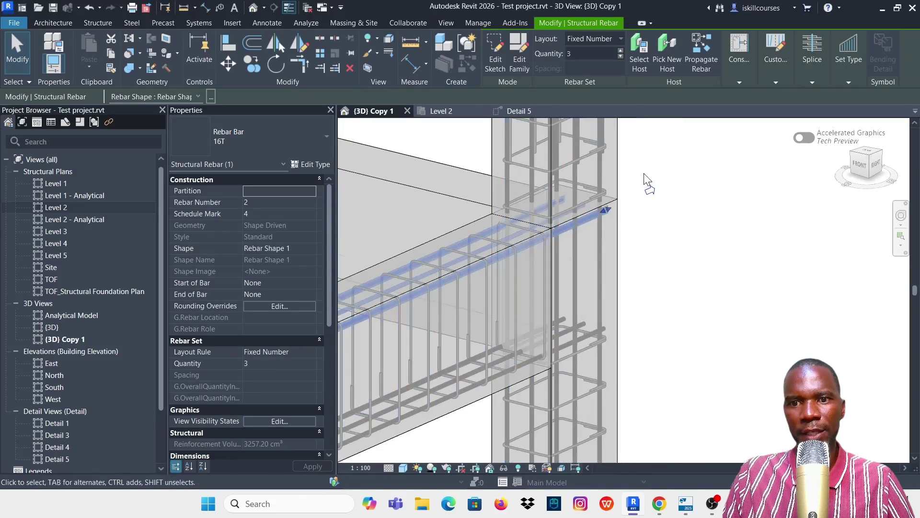
{"action": "scroll", "coordinate": [620, 265], "scroll_direction": "up", "scroll_amount": 3}
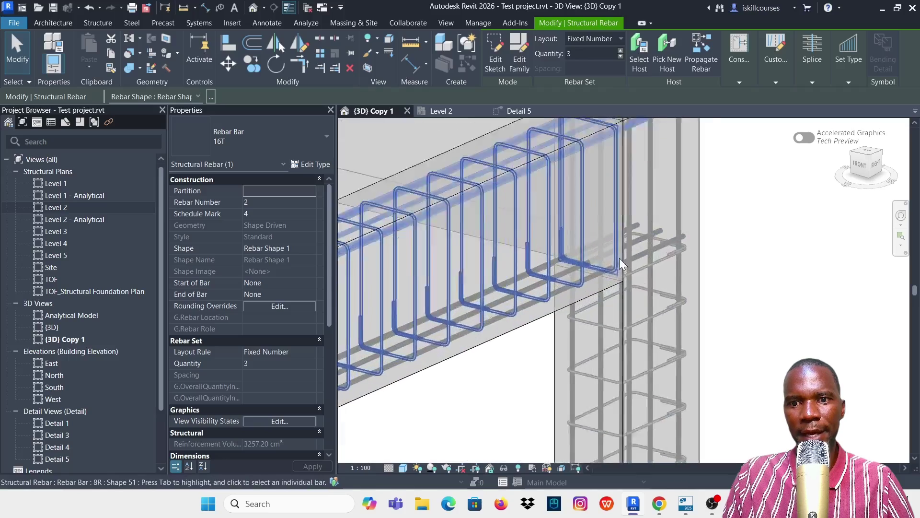
{"action": "scroll", "coordinate": [620, 265], "scroll_direction": "down", "scroll_amount": 5}
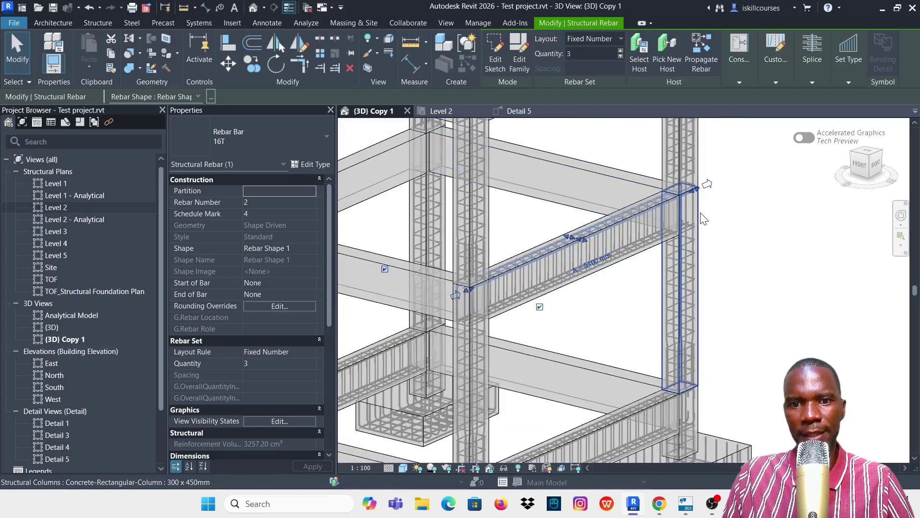
{"action": "scroll", "coordinate": [703, 218], "scroll_direction": "up", "scroll_amount": 4}
{"action": "left_click", "coordinate": [581, 324]}
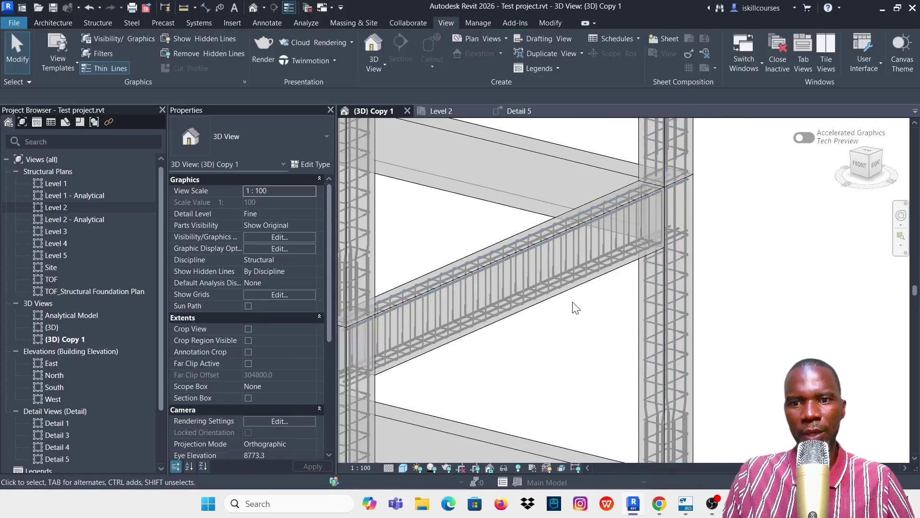
Crop the 3D view around the reinforced beam with a selection box and deselect the beam.
{"action": "left_click", "coordinate": [573, 302]}
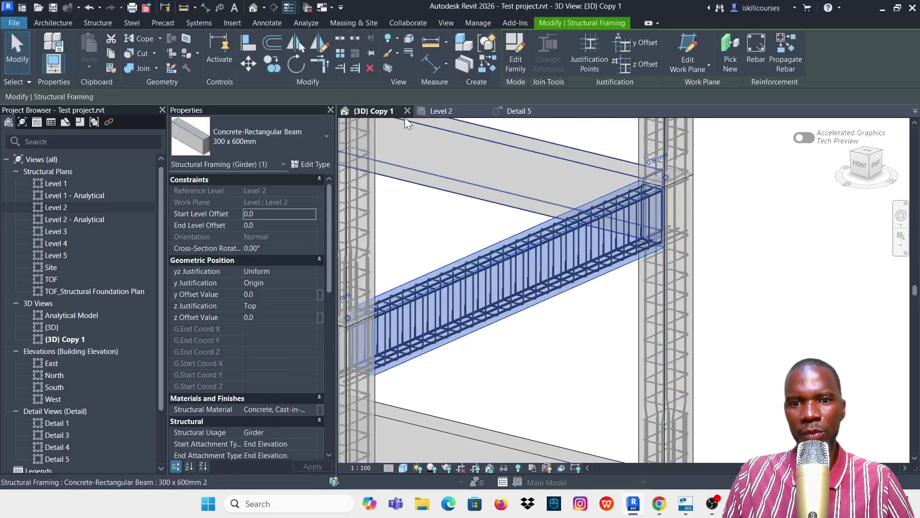
{"action": "left_click", "coordinate": [388, 69]}
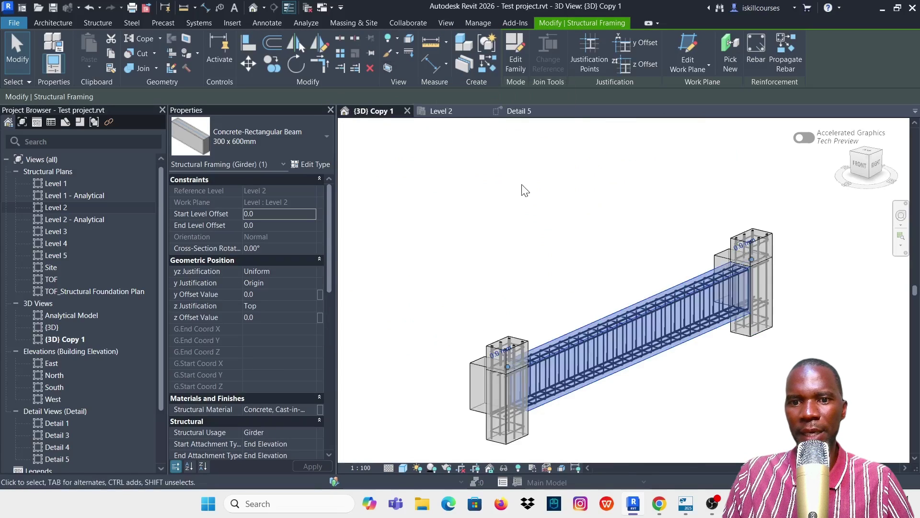
{"action": "left_click", "coordinate": [573, 197]}
Select the beam's upper set of 16T bars and set its Start of Bar to Hook.
{"action": "scroll", "coordinate": [622, 214], "scroll_direction": "up", "scroll_amount": 5}
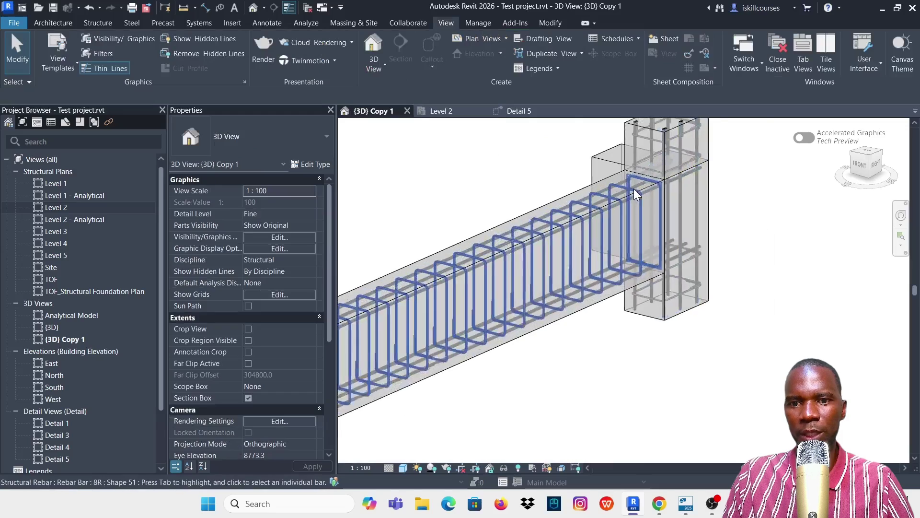
{"action": "scroll", "coordinate": [623, 215], "scroll_direction": "down", "scroll_amount": 5}
{"action": "left_click", "coordinate": [595, 217]}
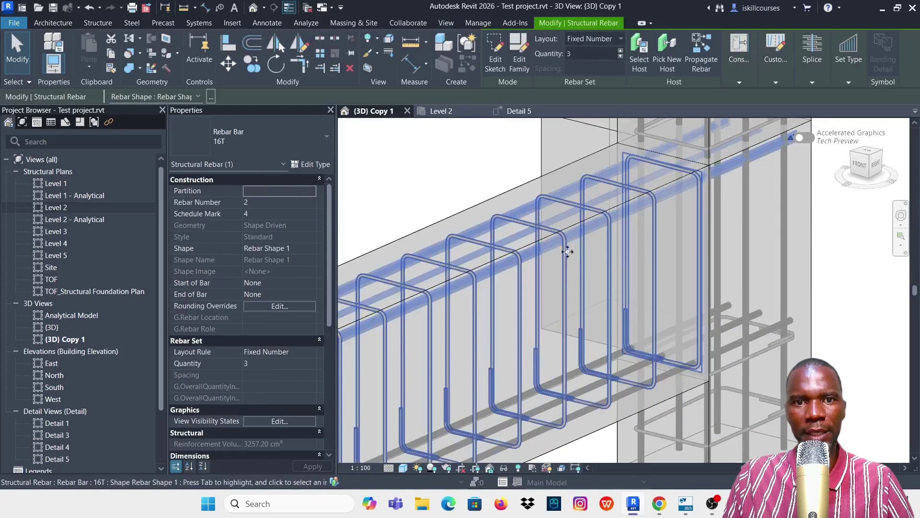
{"action": "scroll", "coordinate": [623, 218], "scroll_direction": "down", "scroll_amount": 3}
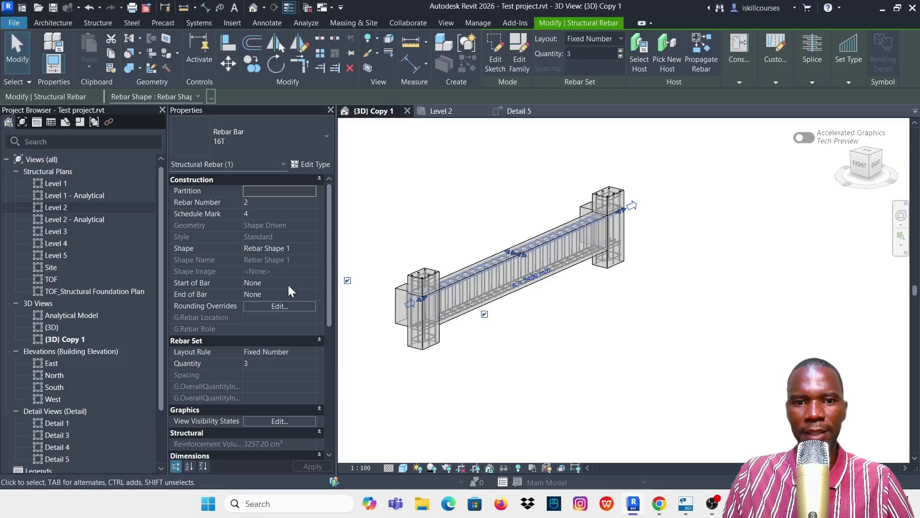
{"action": "left_click", "coordinate": [304, 283]}
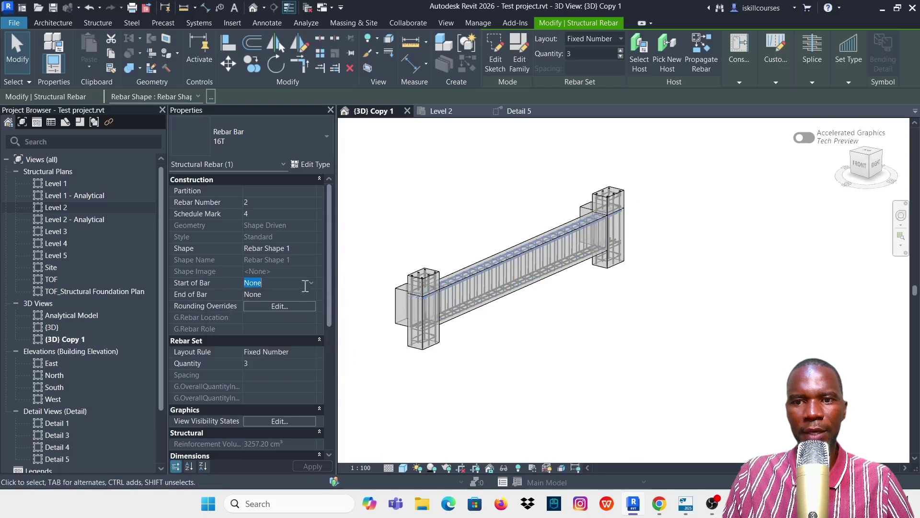
{"action": "left_click", "coordinate": [311, 284]}
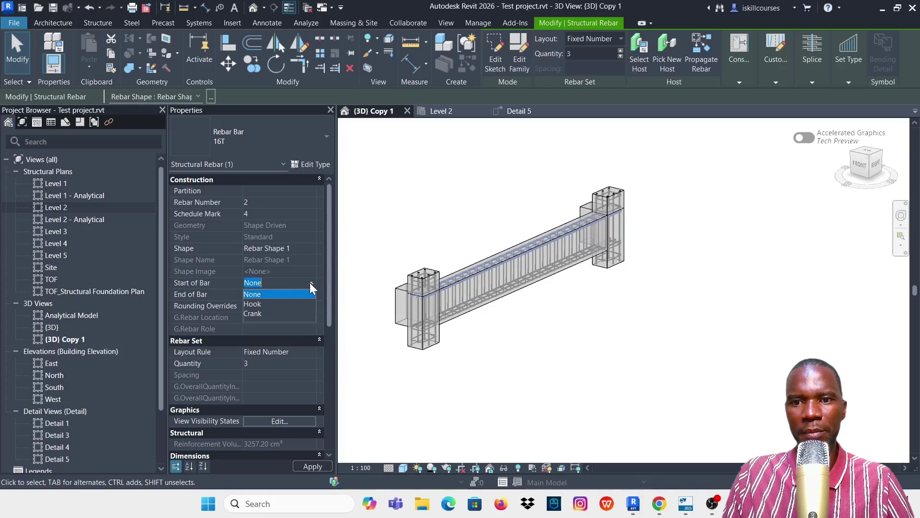
{"action": "left_click", "coordinate": [268, 304]}
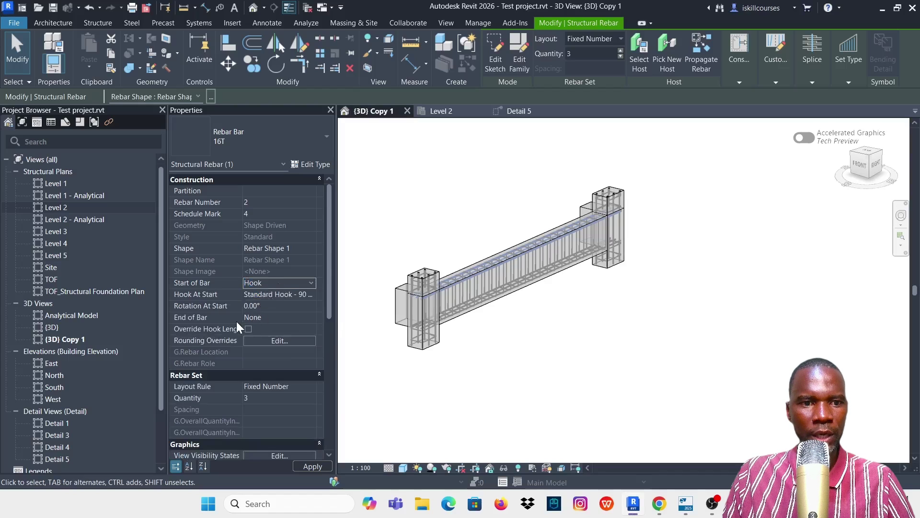
Set End of Bar to Hook for the upper 16T bars, keep the Standard Hook - 90 deg. type, and deselect them.
{"action": "left_click", "coordinate": [312, 317]}
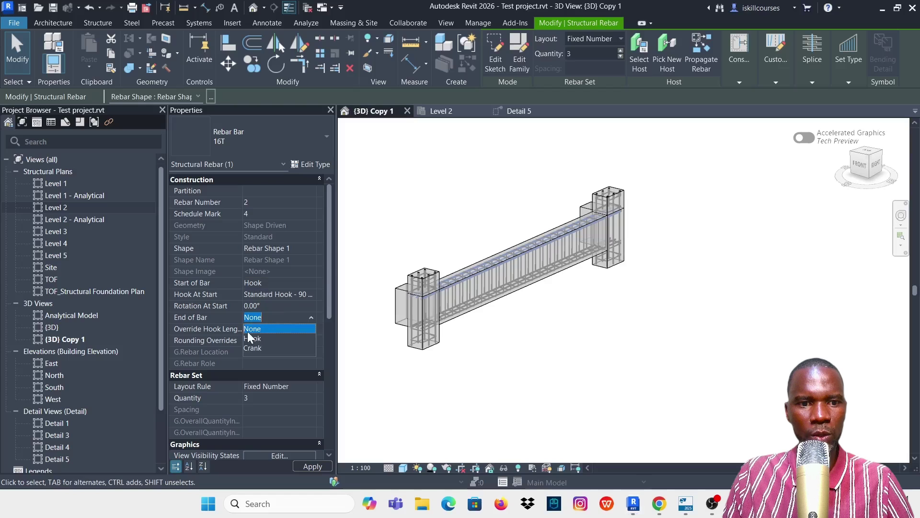
{"action": "left_click", "coordinate": [254, 339]}
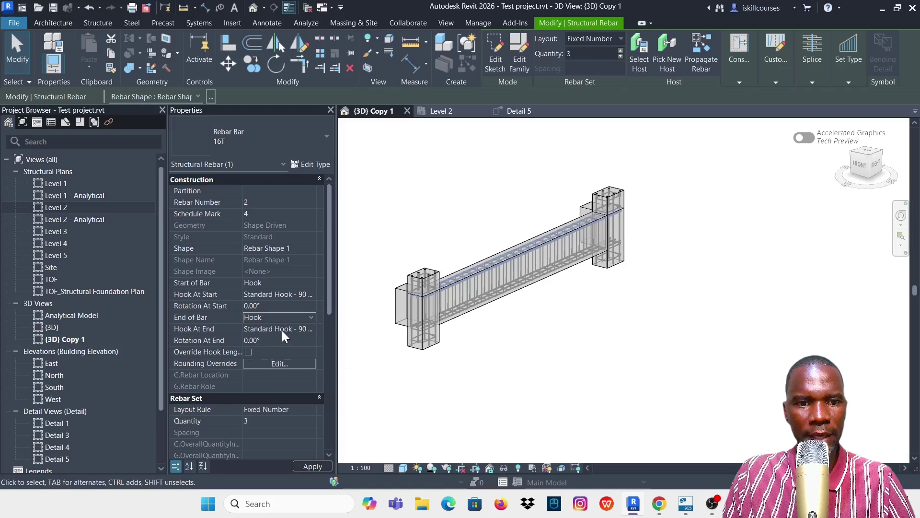
{"action": "left_click", "coordinate": [311, 330]}
{"action": "left_click", "coordinate": [311, 329]}
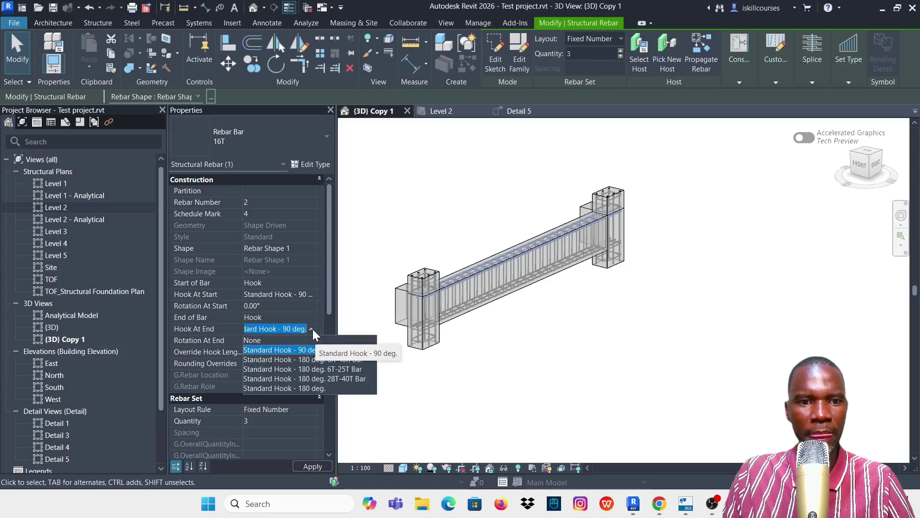
{"action": "left_click", "coordinate": [313, 331]}
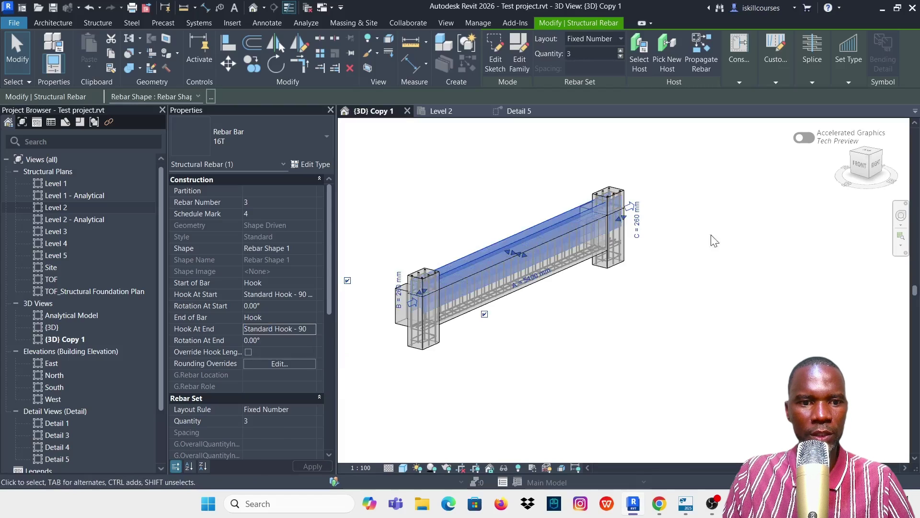
{"action": "left_click", "coordinate": [688, 239]}
Check the upper bars' hooks at both columns, set the bars' Rotation At Start to 180°, and deselect them.
{"action": "scroll", "coordinate": [618, 234], "scroll_direction": "up", "scroll_amount": 5}
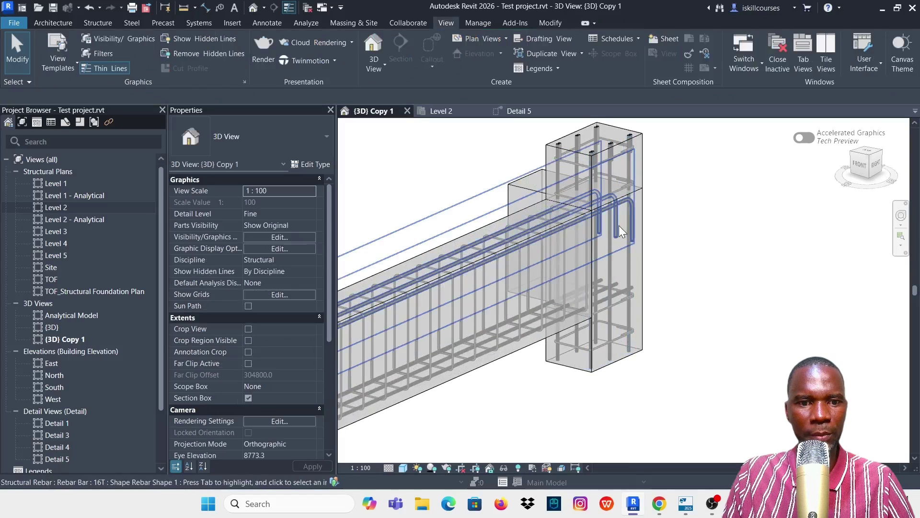
{"action": "scroll", "coordinate": [619, 232], "scroll_direction": "down", "scroll_amount": 5}
{"action": "scroll", "coordinate": [541, 232], "scroll_direction": "up", "scroll_amount": 5}
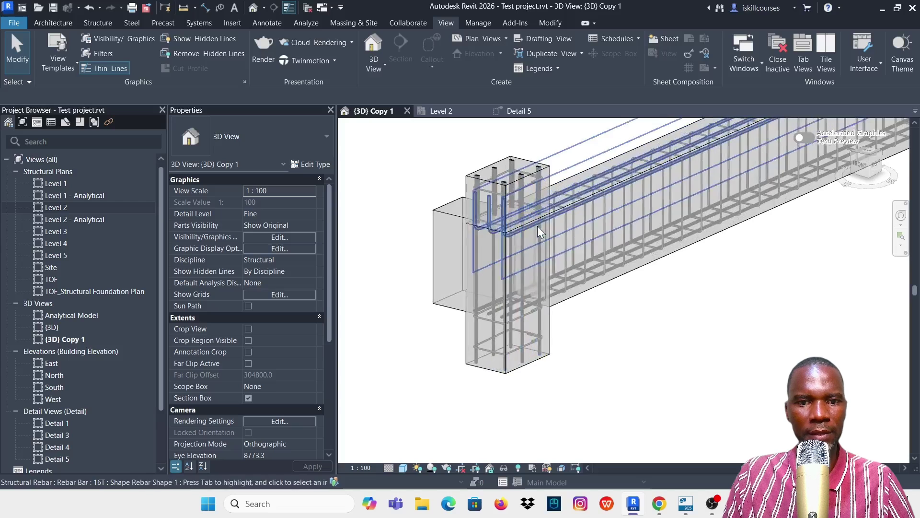
{"action": "scroll", "coordinate": [540, 232], "scroll_direction": "up", "scroll_amount": 3}
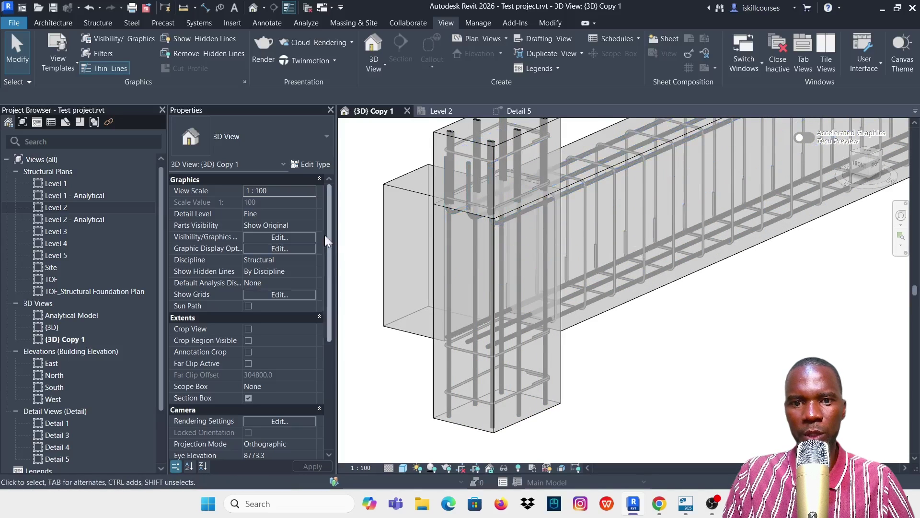
{"action": "left_click", "coordinate": [472, 223]}
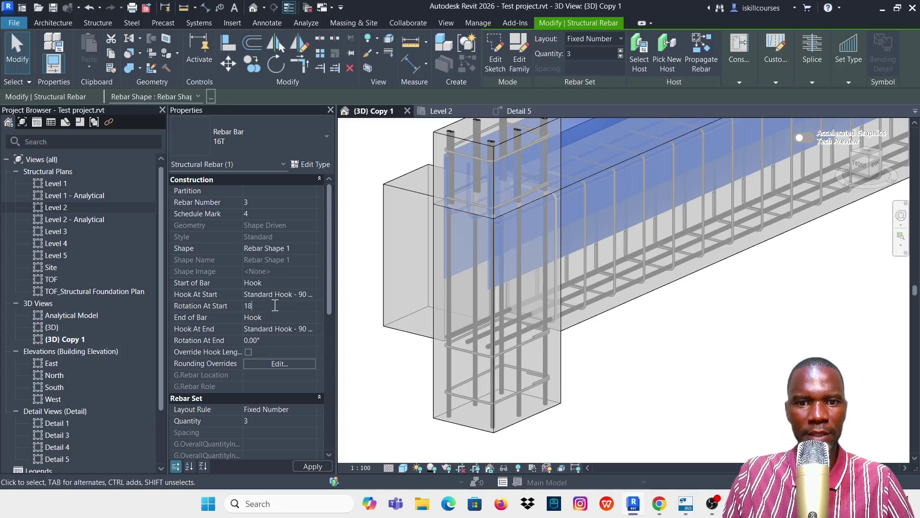
{"action": "type", "text": "0"}
{"action": "scroll", "coordinate": [527, 314], "scroll_direction": "down", "scroll_amount": 5}
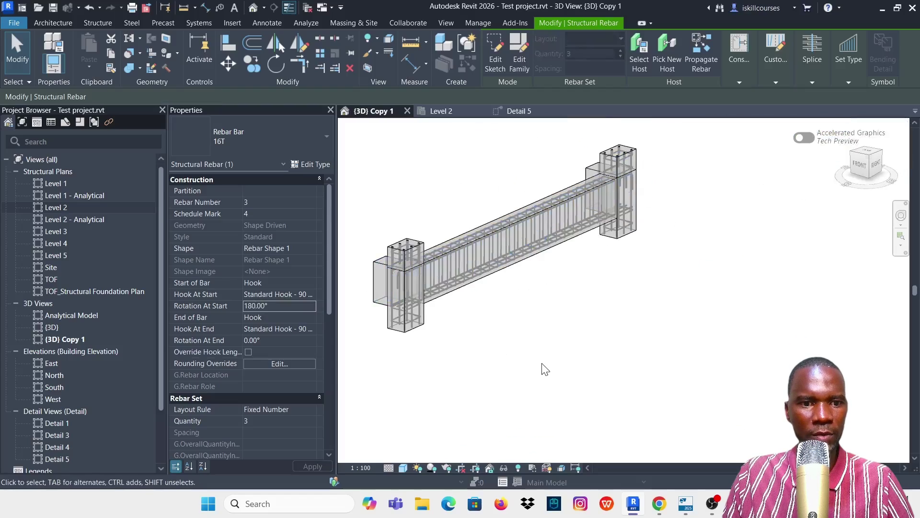
{"action": "left_click", "coordinate": [545, 369]}
Set both Start of Bar and End of Bar to Hook for the beam's lower set of 16T bars.
{"action": "scroll", "coordinate": [462, 291], "scroll_direction": "up", "scroll_amount": 6}
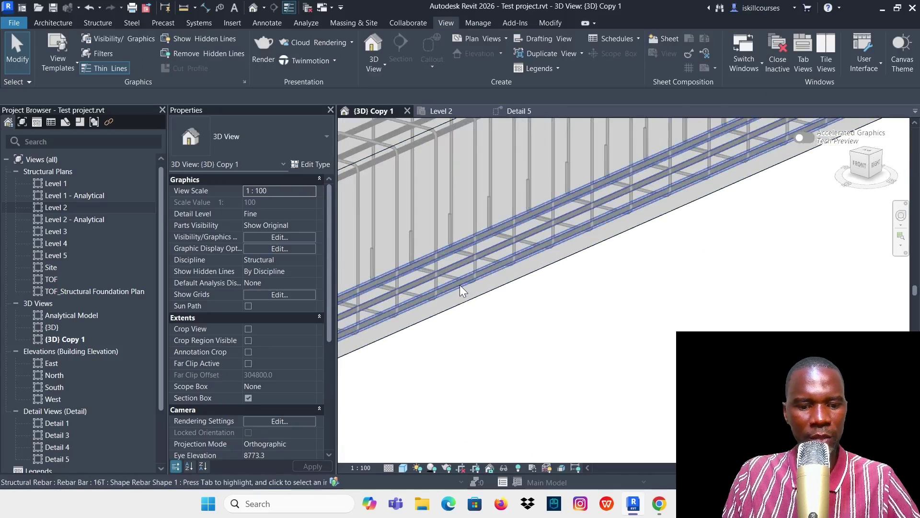
{"action": "scroll", "coordinate": [593, 225], "scroll_direction": "down", "scroll_amount": 3}
{"action": "left_click", "coordinate": [593, 224]}
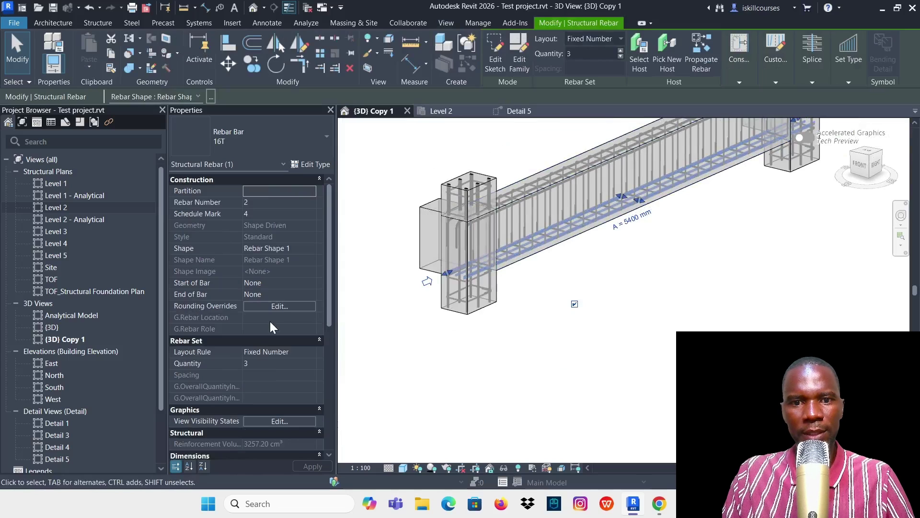
{"action": "left_click", "coordinate": [288, 283]}
{"action": "left_click", "coordinate": [311, 284]}
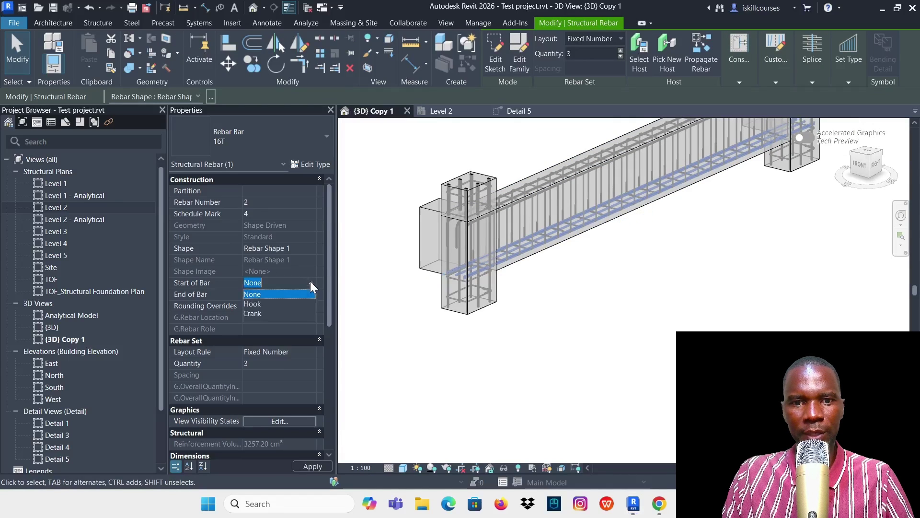
{"action": "left_click", "coordinate": [271, 304]}
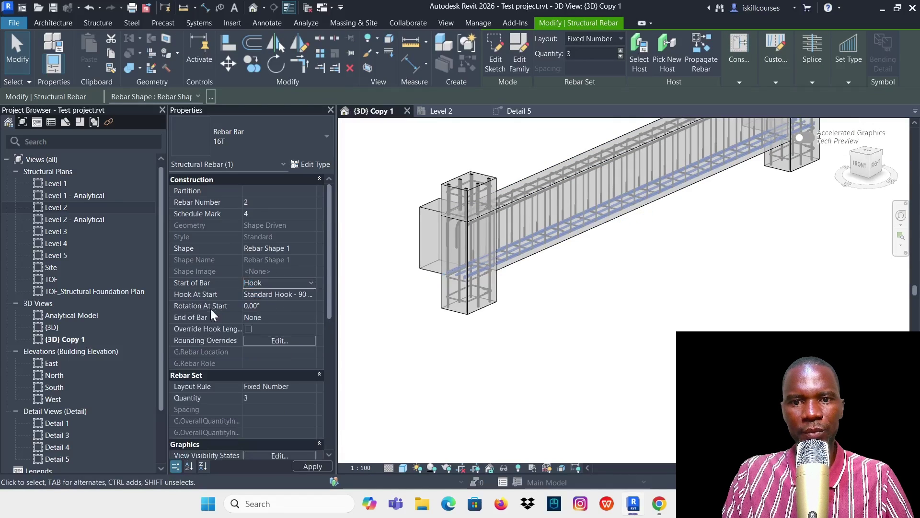
{"action": "left_click", "coordinate": [298, 320]}
{"action": "left_click", "coordinate": [310, 318]}
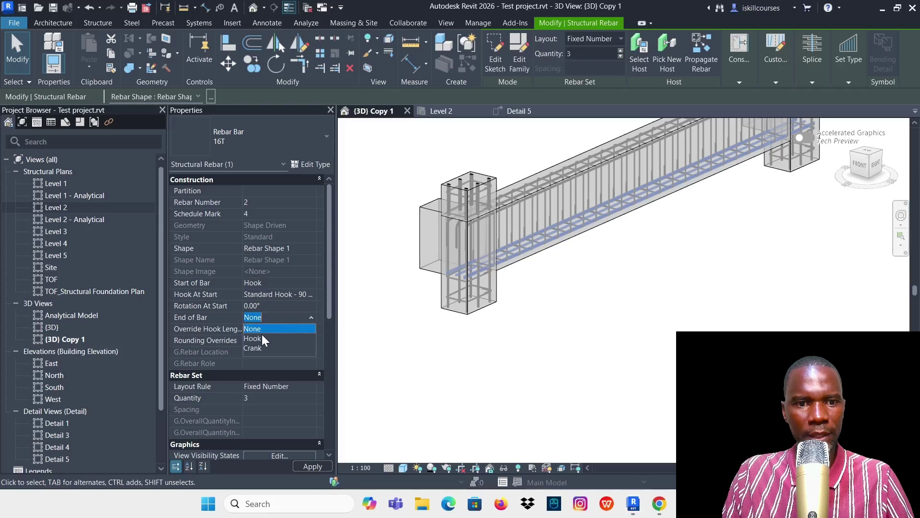
{"action": "left_click", "coordinate": [261, 340]}
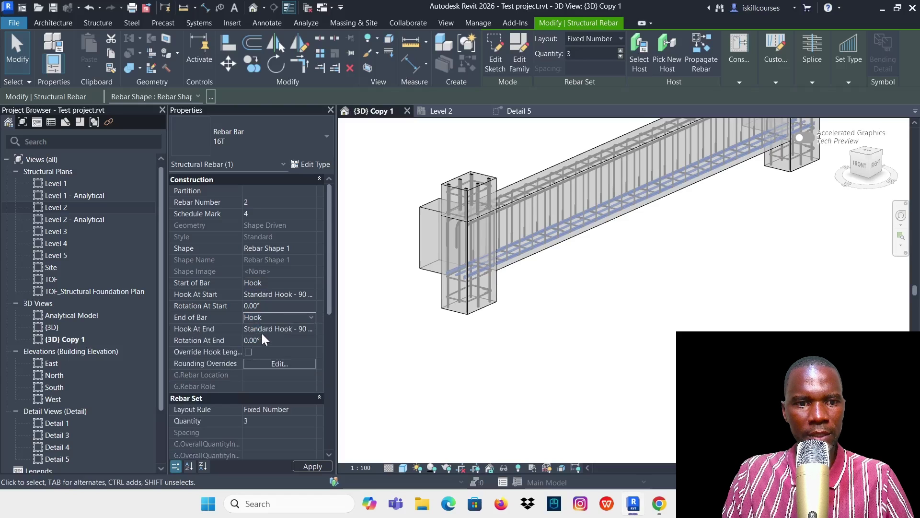
{"action": "left_click", "coordinate": [636, 324]}
Check the lower bars' hooks at both columns, set the bars' Rotation At Start to 180°, and deselect them.
{"action": "scroll", "coordinate": [683, 254], "scroll_direction": "down", "scroll_amount": 3}
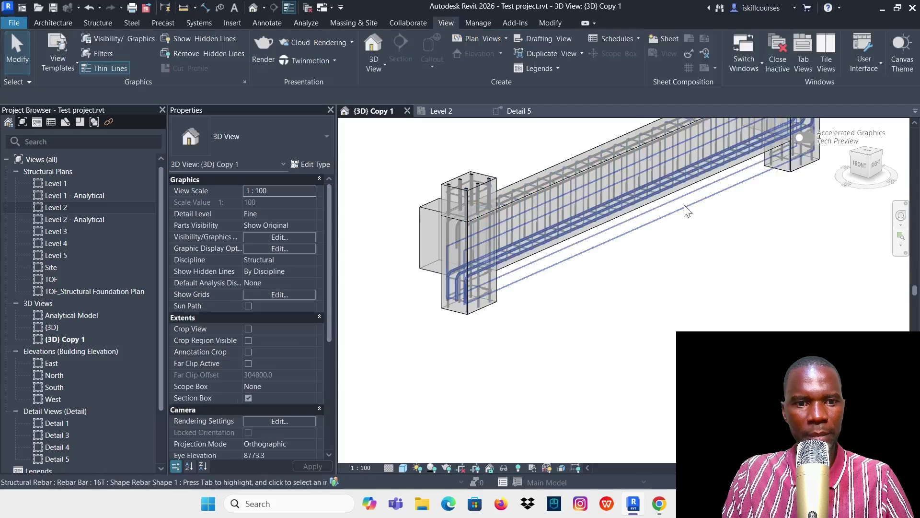
{"action": "scroll", "coordinate": [691, 182], "scroll_direction": "up", "scroll_amount": 6}
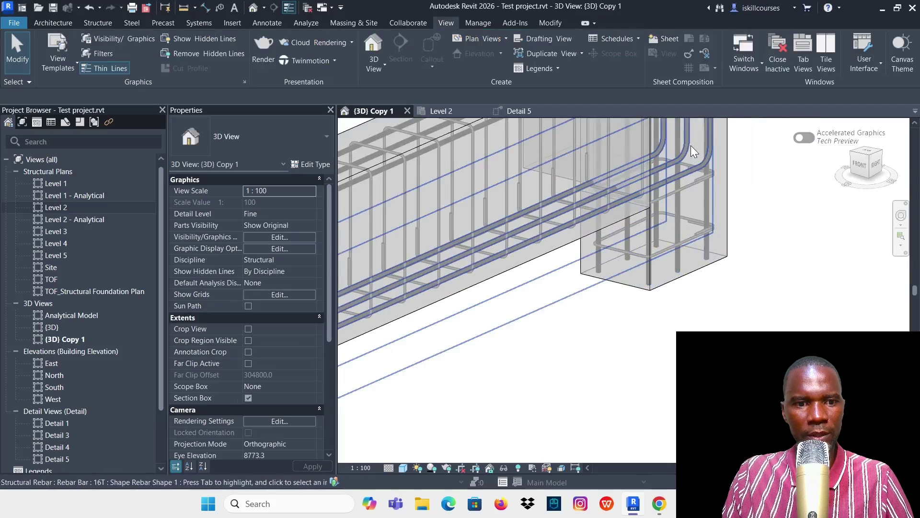
{"action": "scroll", "coordinate": [697, 182], "scroll_direction": "down", "scroll_amount": 5}
{"action": "middle_click_drag", "start_coordinate": [569, 293], "coordinate": [489, 330]}
{"action": "scroll", "coordinate": [554, 281], "scroll_direction": "up", "scroll_amount": 2}
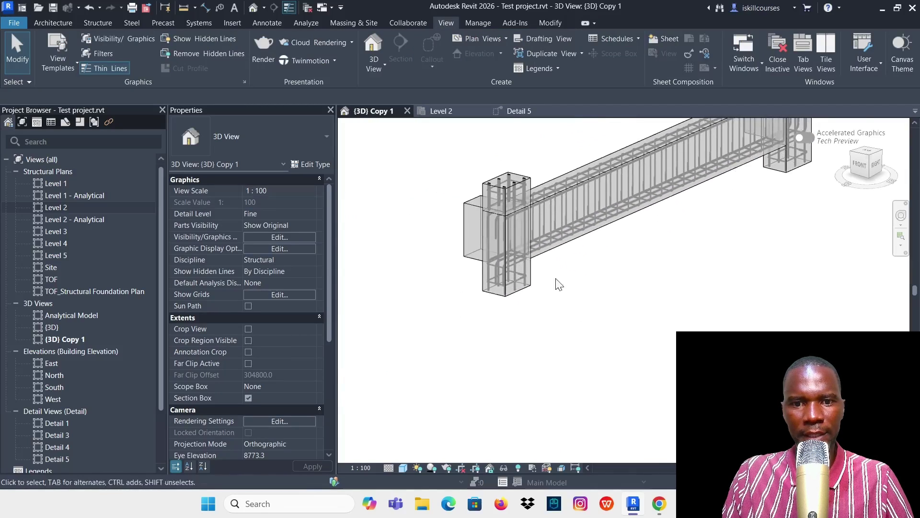
{"action": "scroll", "coordinate": [493, 263], "scroll_direction": "up", "scroll_amount": 5}
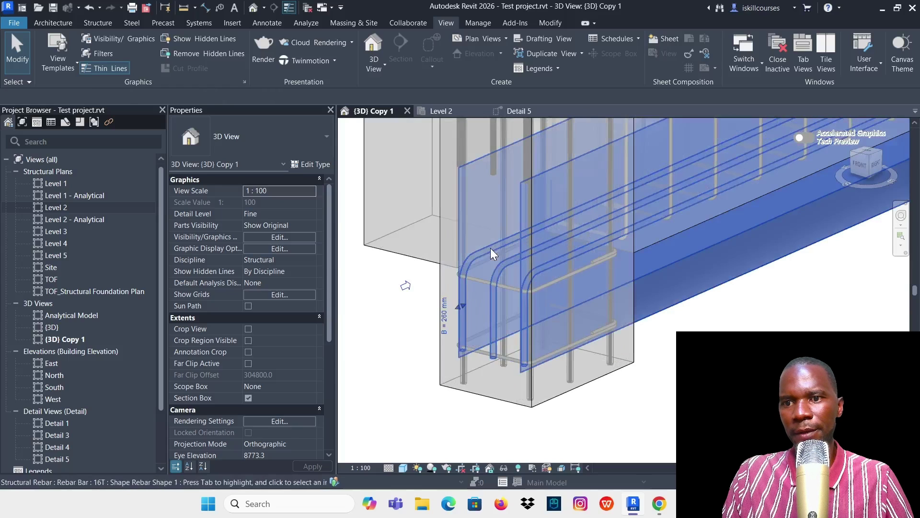
{"action": "left_click", "coordinate": [493, 255]}
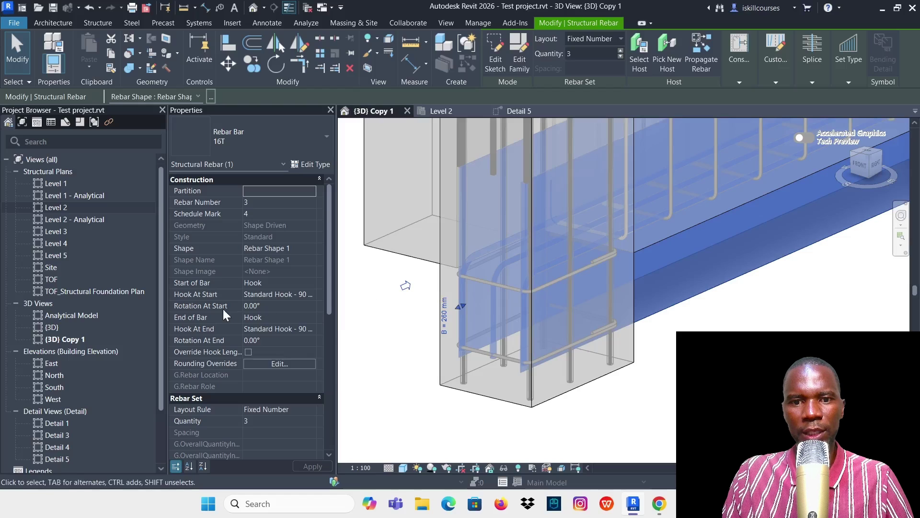
{"action": "left_click", "coordinate": [271, 306]}
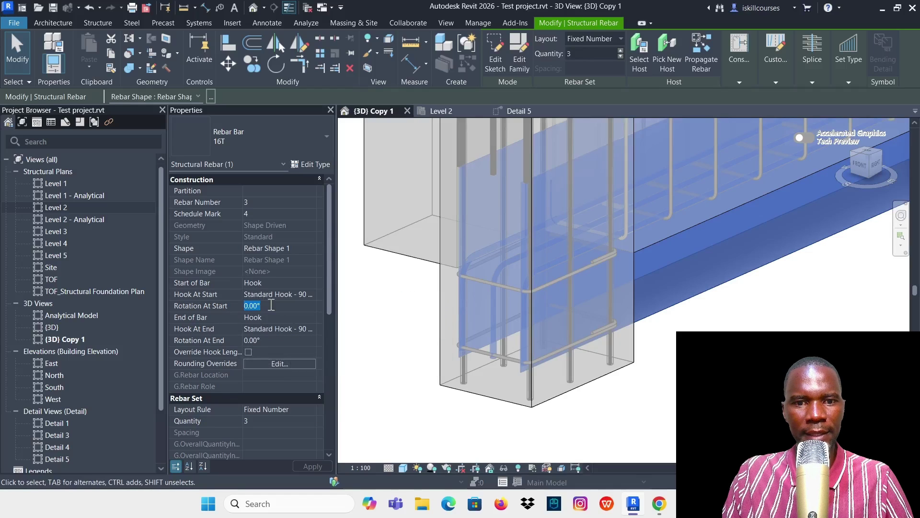
{"action": "key", "text": "Return"}
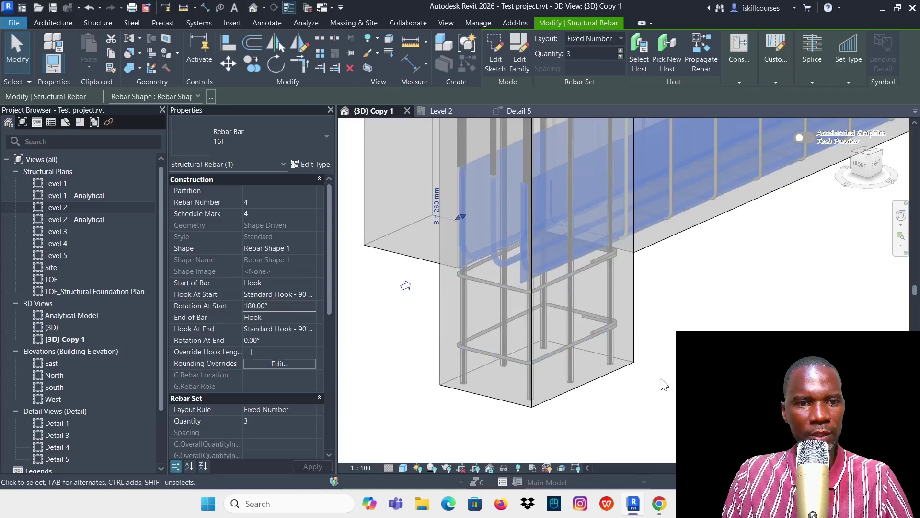
{"action": "key", "text": "Escape"}
Examine how the hooked upper and lower bars and the stirrups sit in the beam and its columns.
{"action": "middle_click_drag", "start_coordinate": [551, 230], "coordinate": [503, 221], "text": "shift"}
{"action": "scroll", "coordinate": [503, 220], "scroll_direction": "down", "scroll_amount": 5}
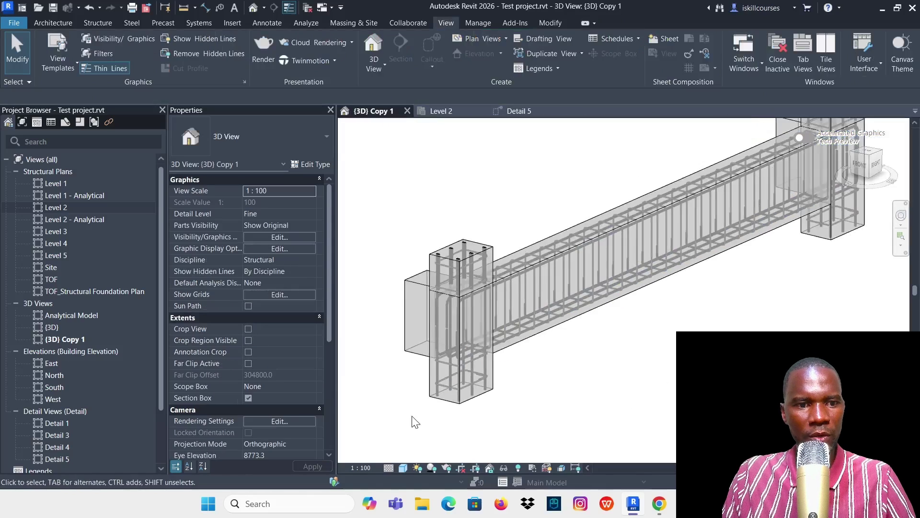
{"action": "middle_click_drag", "start_coordinate": [410, 422], "coordinate": [602, 366], "text": "shift"}
{"action": "scroll", "coordinate": [623, 312], "scroll_direction": "up", "scroll_amount": 5}
{"action": "scroll", "coordinate": [670, 253], "scroll_direction": "down", "scroll_amount": 6}
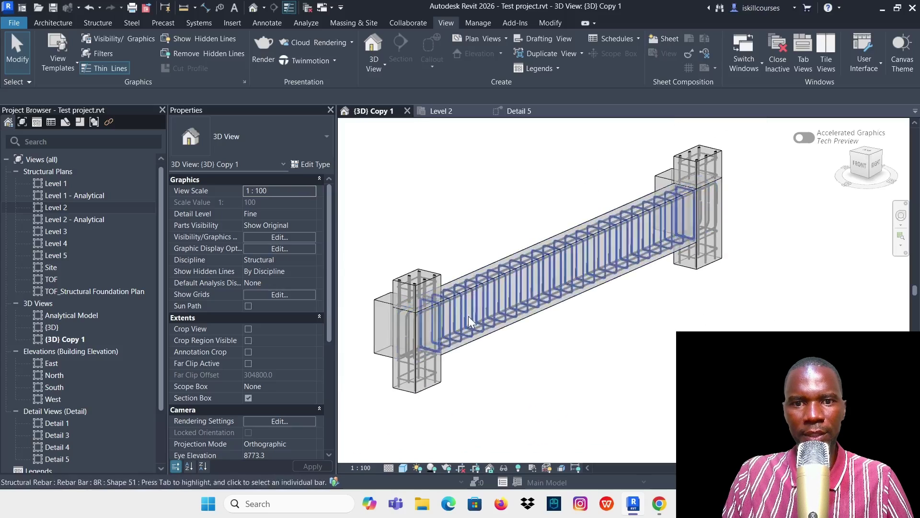
{"action": "scroll", "coordinate": [467, 317], "scroll_direction": "up", "scroll_amount": 2}
{"action": "scroll", "coordinate": [490, 234], "scroll_direction": "down", "scroll_amount": 2}
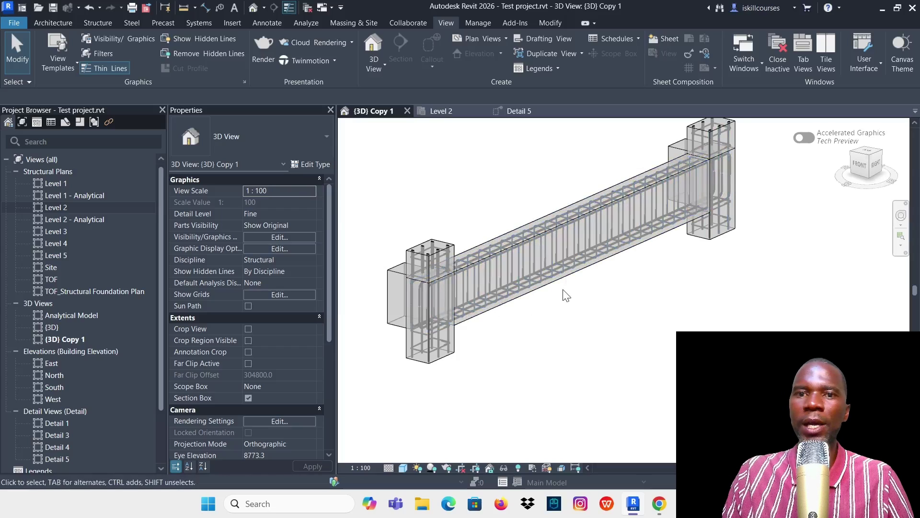
Switch to Tekla Structures and bring the whole beam with its stirrups into view.
{"action": "left_click", "coordinate": [685, 503]}
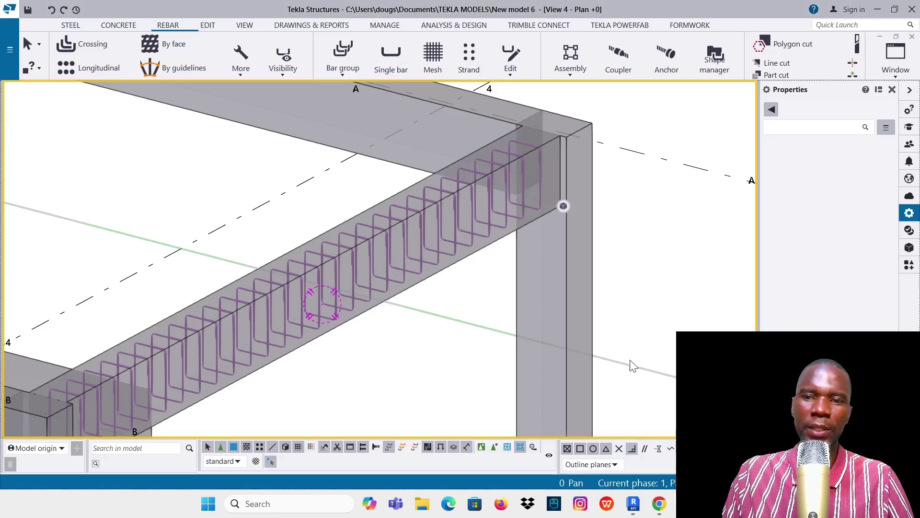
{"action": "scroll", "coordinate": [666, 226], "scroll_direction": "down", "scroll_amount": 3}
{"action": "scroll", "coordinate": [441, 295], "scroll_direction": "up", "scroll_amount": 5}
{"action": "middle_click_drag", "start_coordinate": [441, 294], "coordinate": [471, 240], "text": "ctrl"}
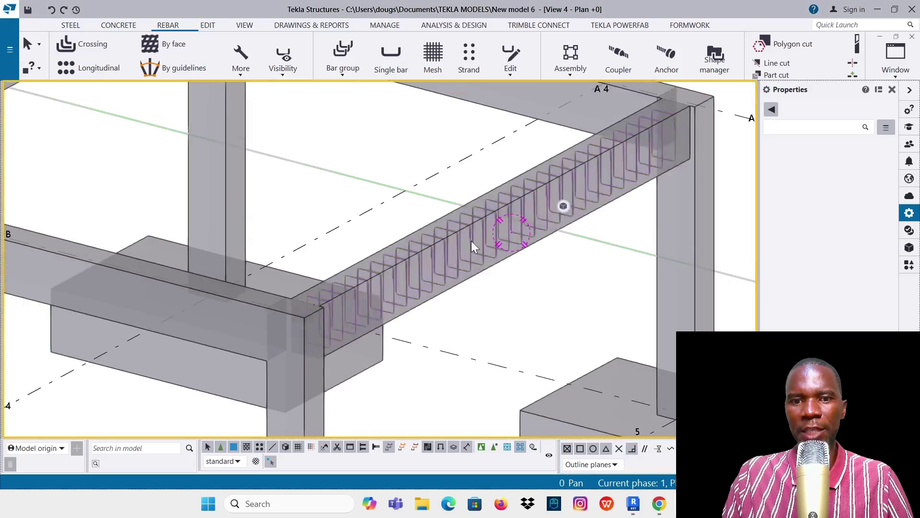
{"action": "left_click", "coordinate": [550, 218]}
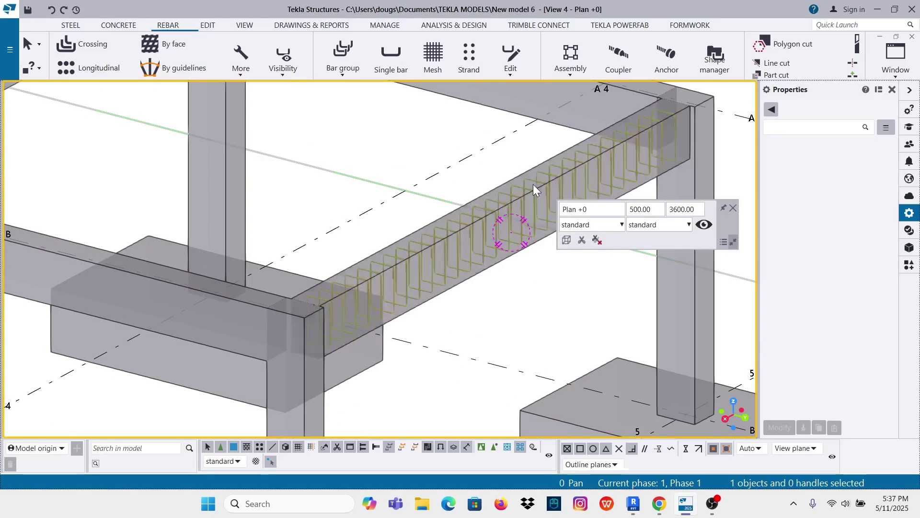
{"action": "scroll", "coordinate": [432, 252], "scroll_direction": "up", "scroll_amount": 3}
{"action": "scroll", "coordinate": [432, 251], "scroll_direction": "down", "scroll_amount": 2}
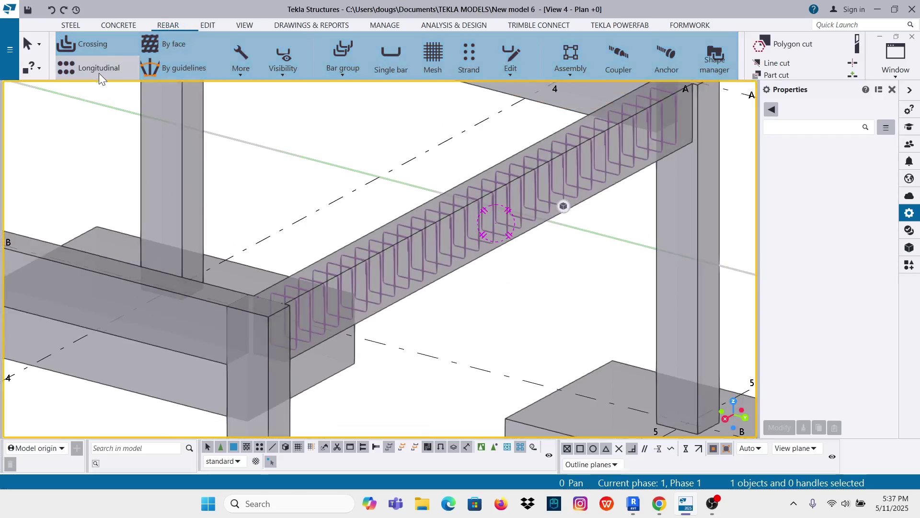
Start a longitudinal rebar set for the beam and set its grade to Y and size to 16.
{"action": "left_click", "coordinate": [95, 69]}
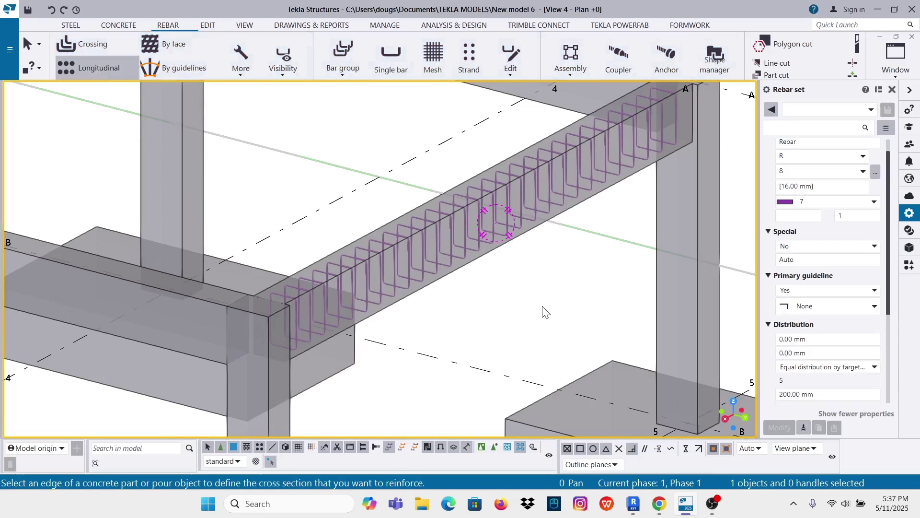
{"action": "middle_click_drag", "start_coordinate": [545, 312], "coordinate": [483, 316], "text": "ctrl"}
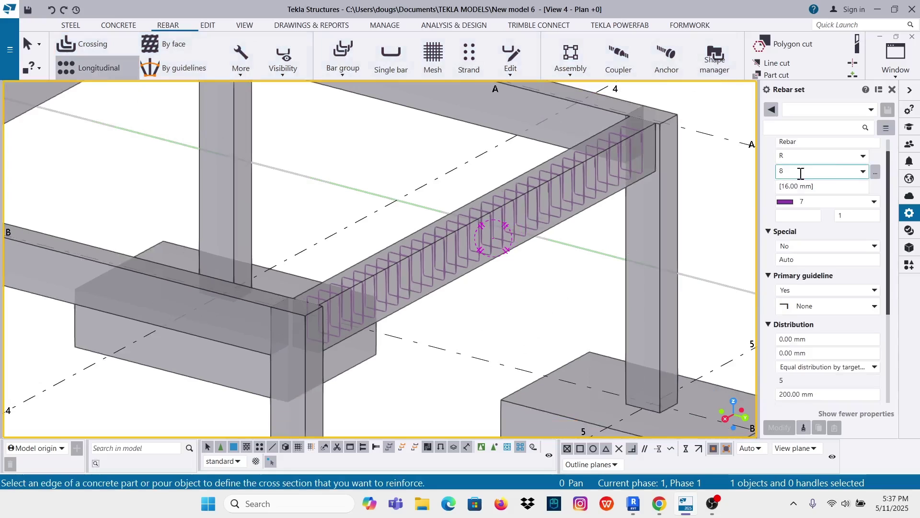
{"action": "left_click", "coordinate": [861, 156]}
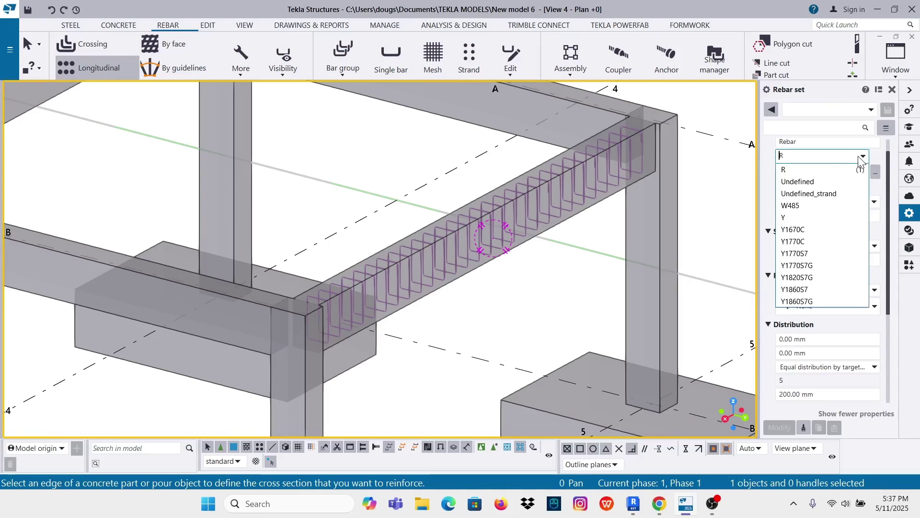
{"action": "left_click", "coordinate": [789, 217]}
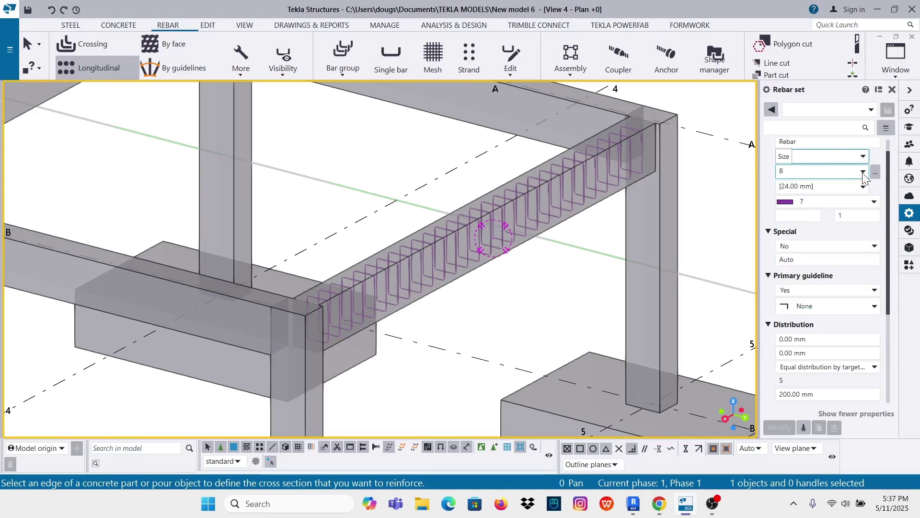
{"action": "left_click", "coordinate": [863, 173]}
{"action": "left_click", "coordinate": [795, 233]}
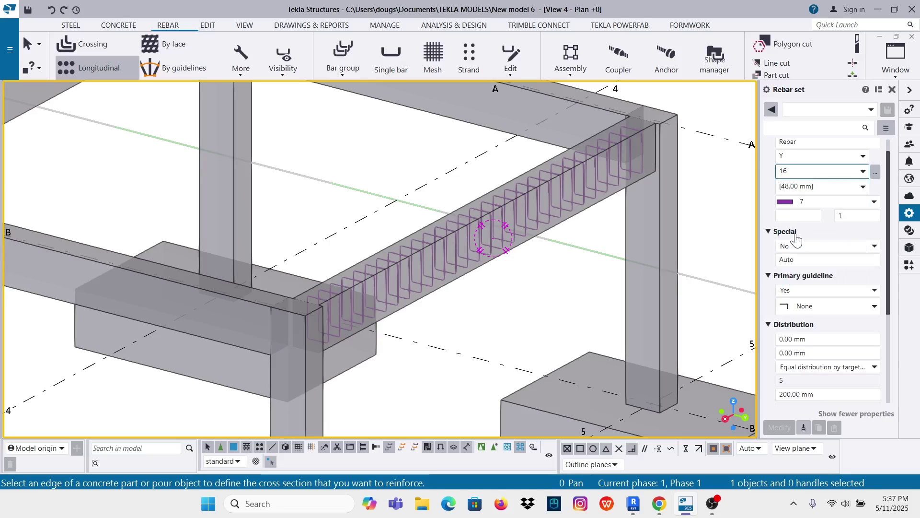
Set the class of the longitudinal bars to 3, the green colour.
{"action": "left_click", "coordinate": [872, 206]}
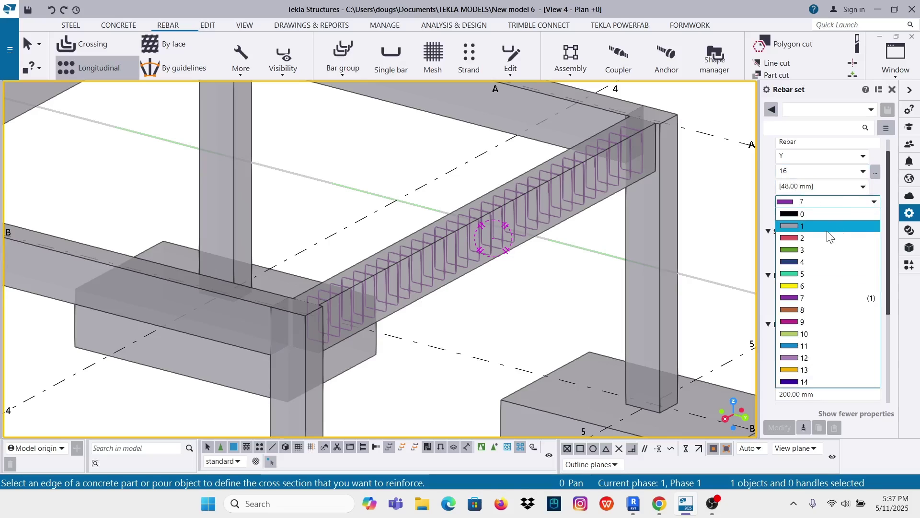
{"action": "left_click", "coordinate": [791, 321]}
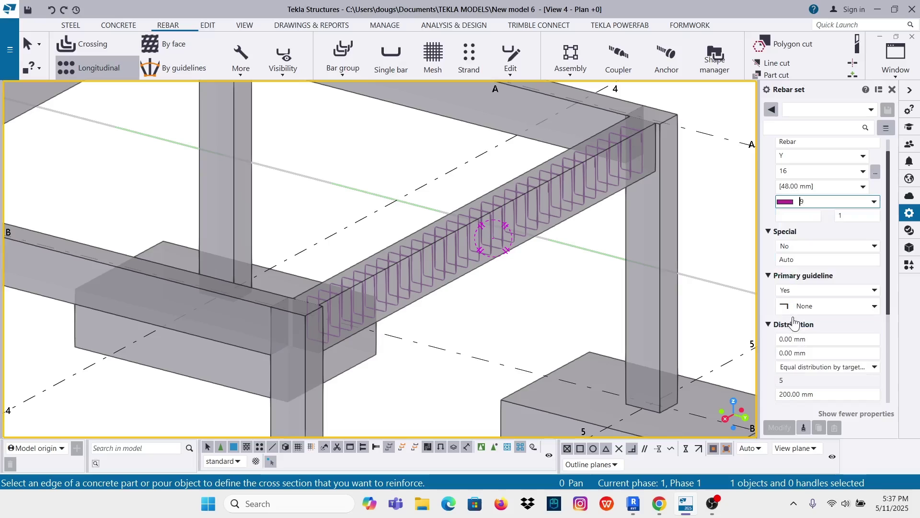
{"action": "left_click", "coordinate": [872, 205]}
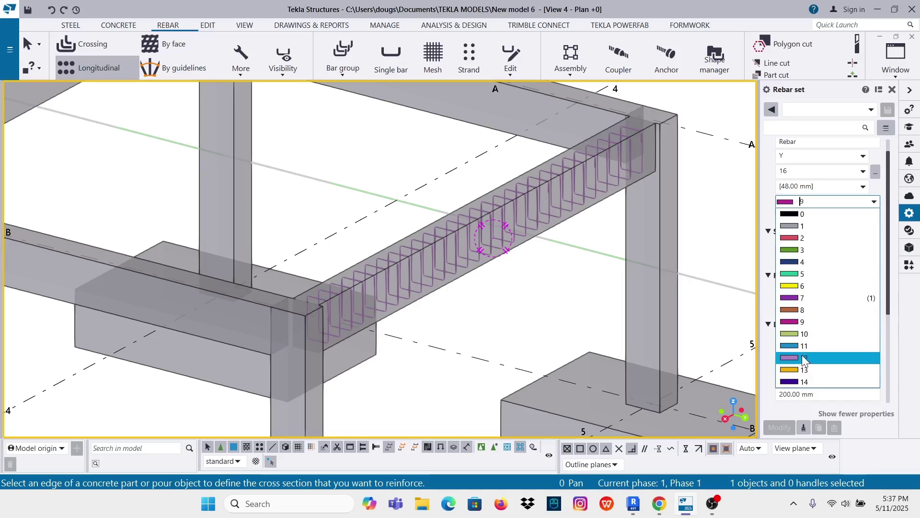
{"action": "left_click", "coordinate": [794, 250]}
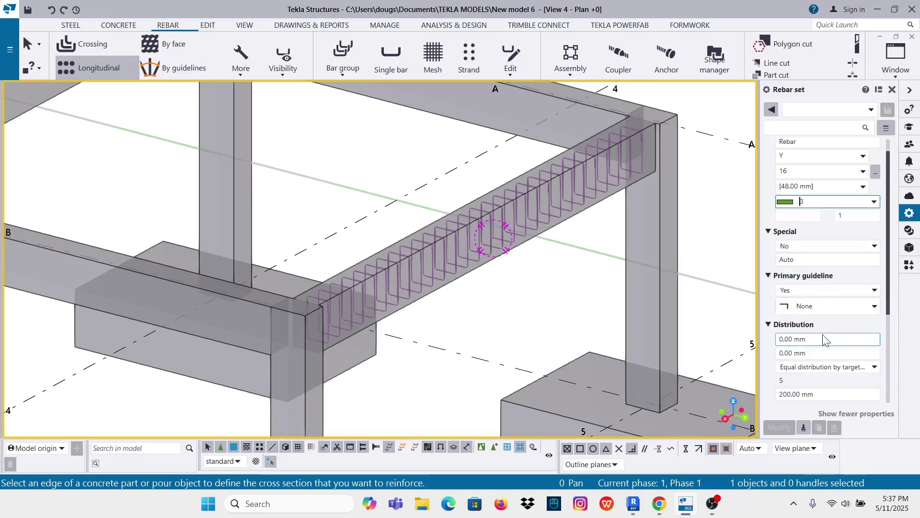
Choose the beam's cross section along its upper edge and define bar legs on its bottom and top faces.
{"action": "middle_click_drag", "start_coordinate": [581, 311], "coordinate": [460, 194], "text": "ctrl"}
{"action": "scroll", "coordinate": [501, 210], "scroll_direction": "up", "scroll_amount": 4}
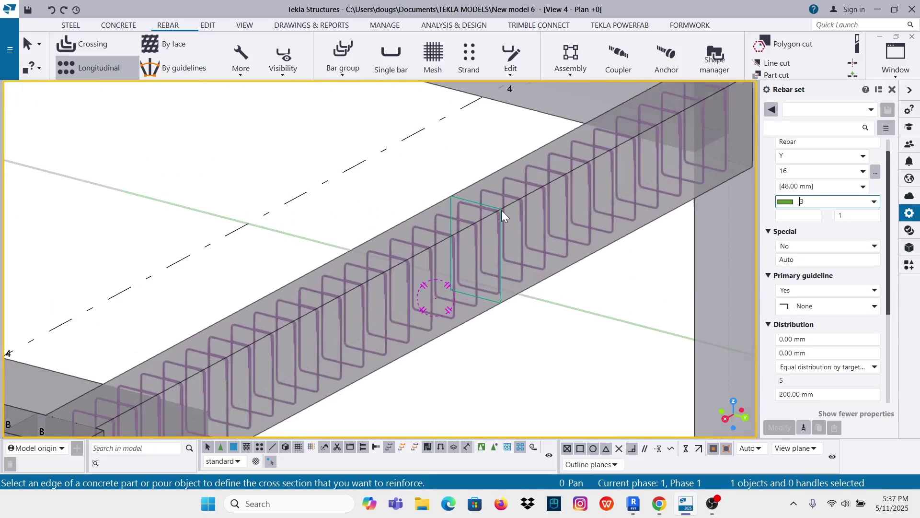
{"action": "scroll", "coordinate": [470, 187], "scroll_direction": "up", "scroll_amount": 2}
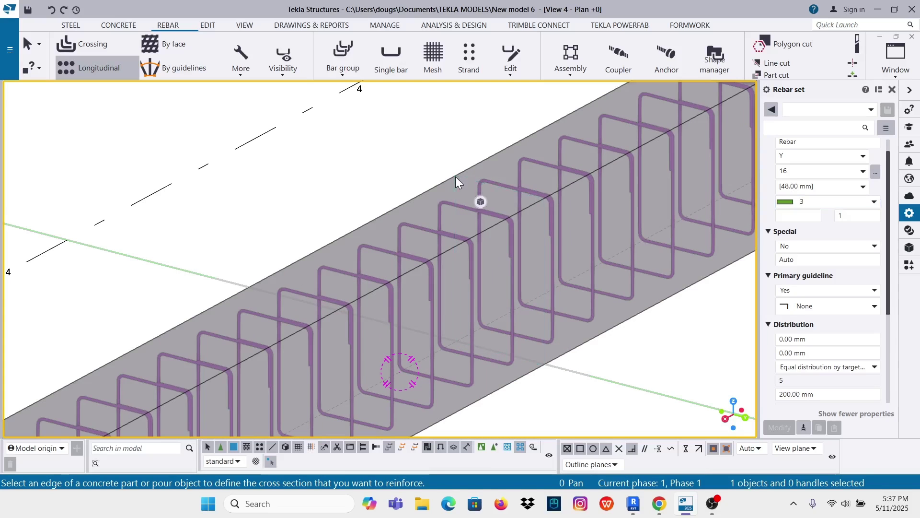
{"action": "left_click", "coordinate": [455, 176]}
{"action": "scroll", "coordinate": [508, 358], "scroll_direction": "up", "scroll_amount": 2}
{"action": "scroll", "coordinate": [527, 362], "scroll_direction": "up", "scroll_amount": 3}
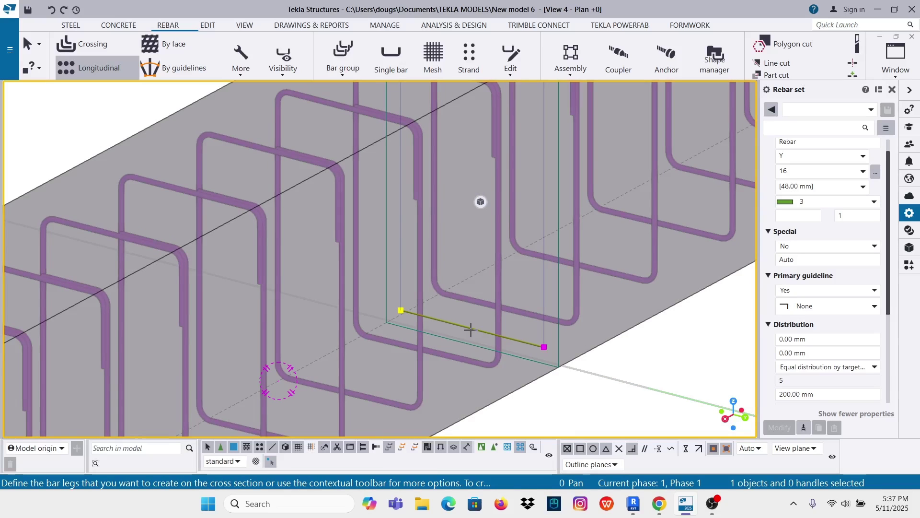
{"action": "scroll", "coordinate": [466, 369], "scroll_direction": "down", "scroll_amount": 4}
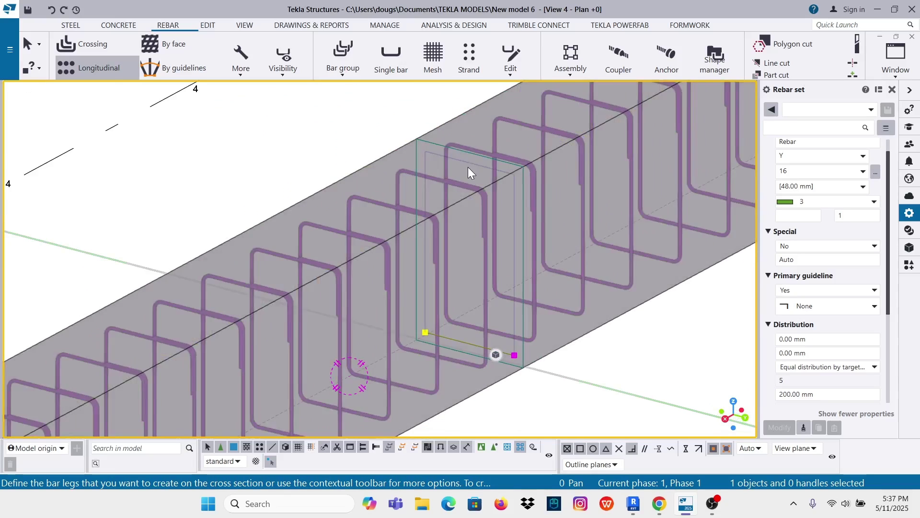
{"action": "scroll", "coordinate": [469, 168], "scroll_direction": "up", "scroll_amount": 2}
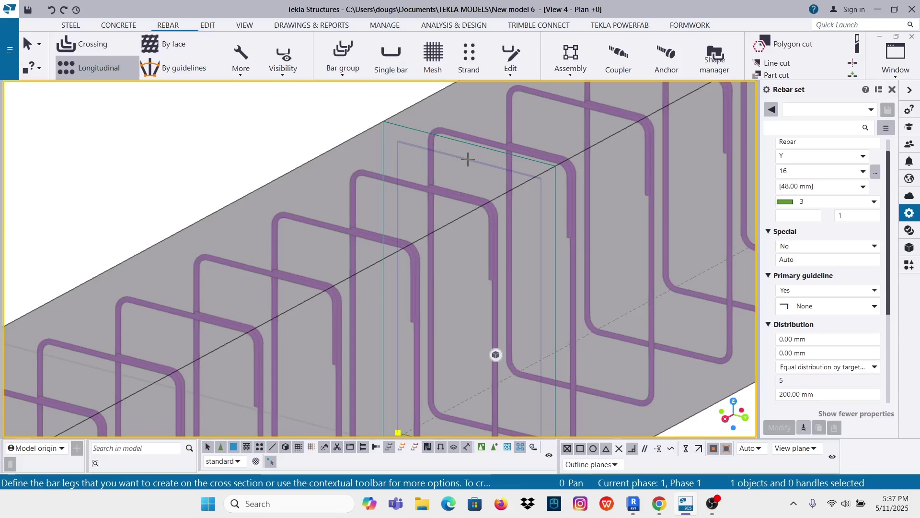
{"action": "scroll", "coordinate": [445, 148], "scroll_direction": "down", "scroll_amount": 2}
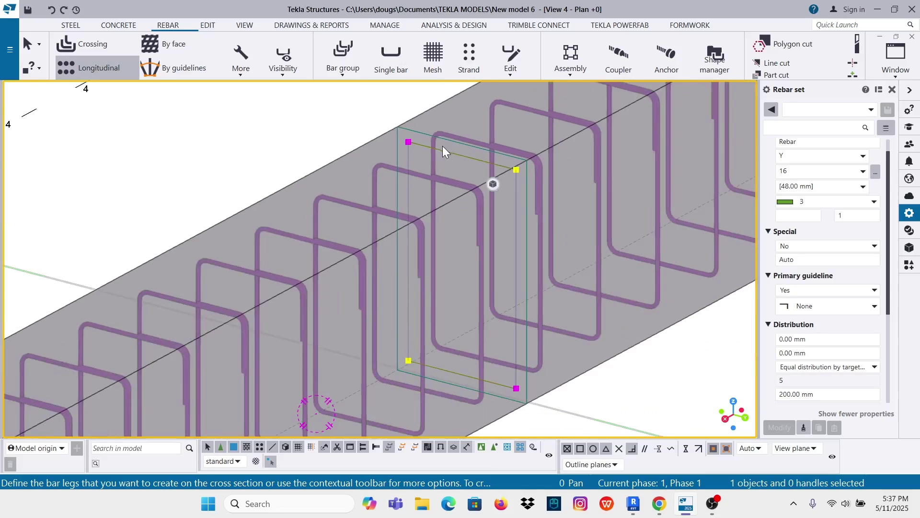
{"action": "scroll", "coordinate": [350, 249], "scroll_direction": "down", "scroll_amount": 2}
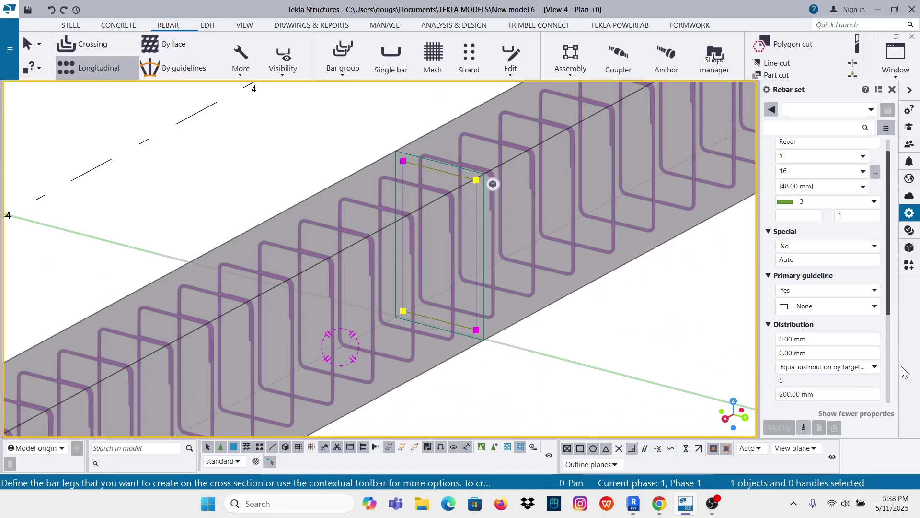
Distribute the longitudinal bars with Equal distribution by number of reinforcing bars, using 5 bars.
{"action": "scroll", "coordinate": [826, 259], "scroll_direction": "down", "scroll_amount": 3}
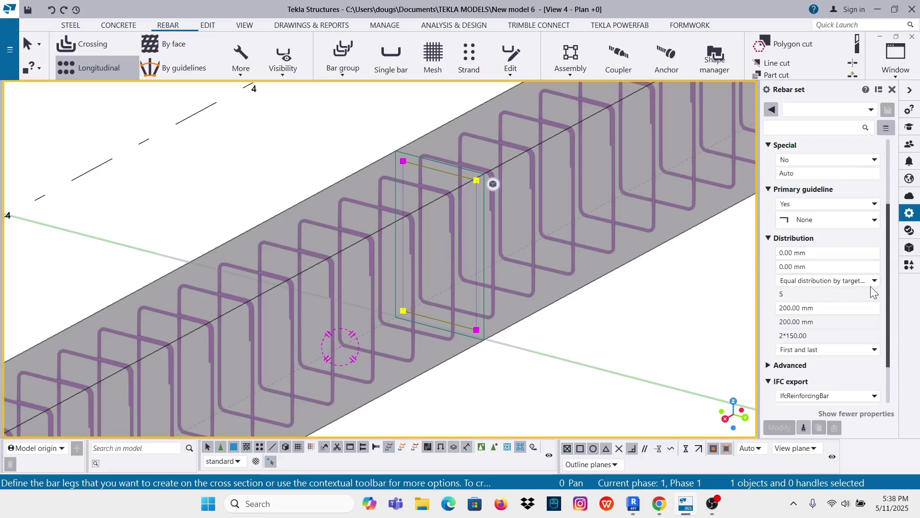
{"action": "left_click", "coordinate": [873, 283]}
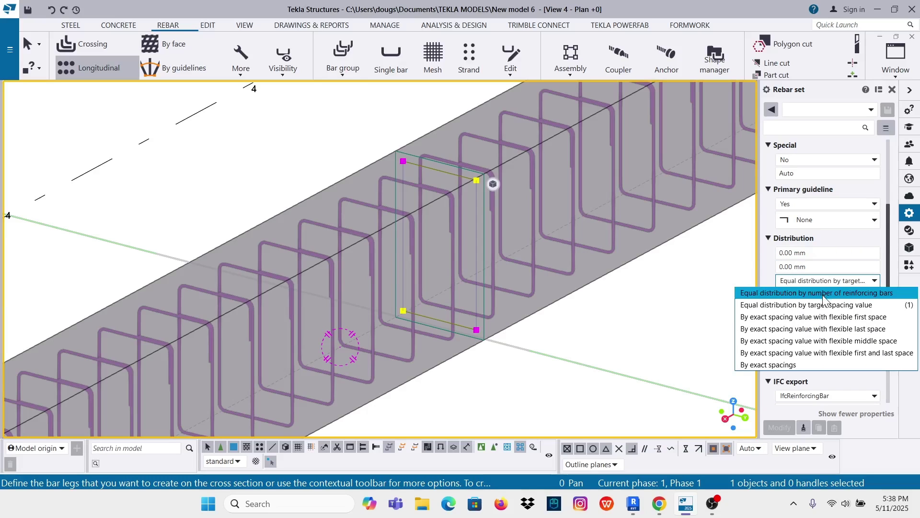
{"action": "left_click", "coordinate": [844, 292]}
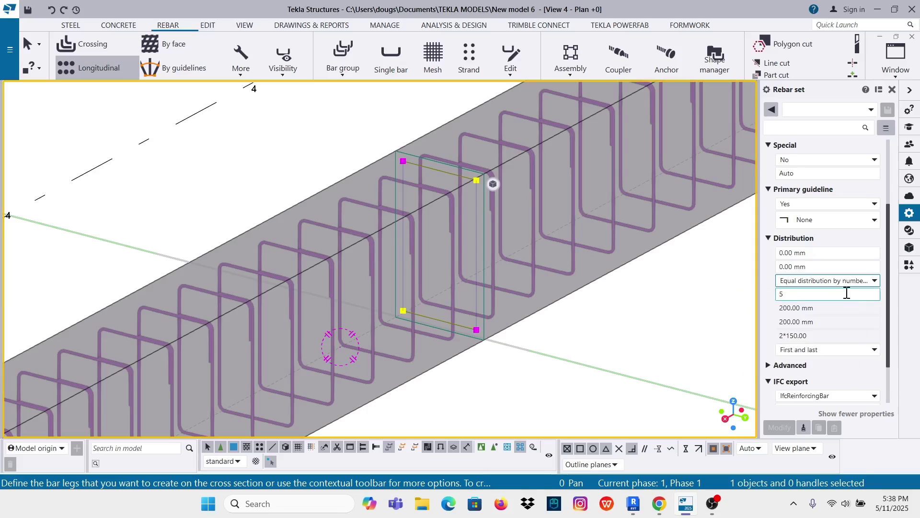
{"action": "left_click", "coordinate": [798, 294]}
{"action": "type", "text": "5"}
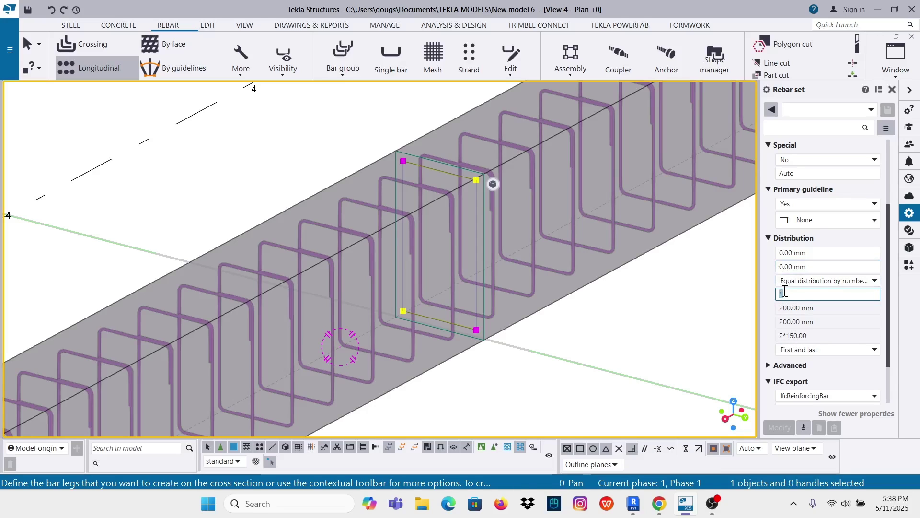
{"action": "key", "text": "BackSpace"}
Create the top and bottom longitudinal bars through the beam's stirrups and end the command.
{"action": "scroll", "coordinate": [368, 234], "scroll_direction": "down", "scroll_amount": 2}
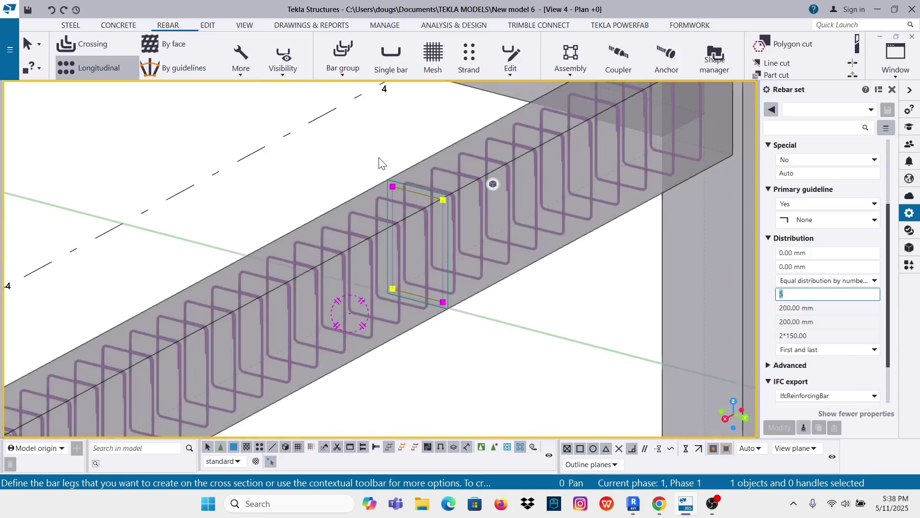
{"action": "middle_click", "coordinate": [380, 160]}
{"action": "scroll", "coordinate": [368, 276], "scroll_direction": "down", "scroll_amount": 2}
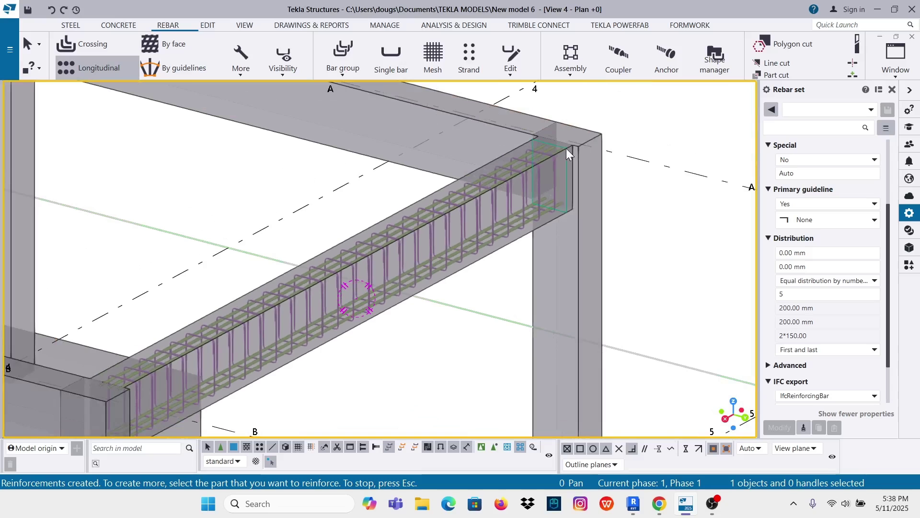
{"action": "scroll", "coordinate": [564, 148], "scroll_direction": "up", "scroll_amount": 3}
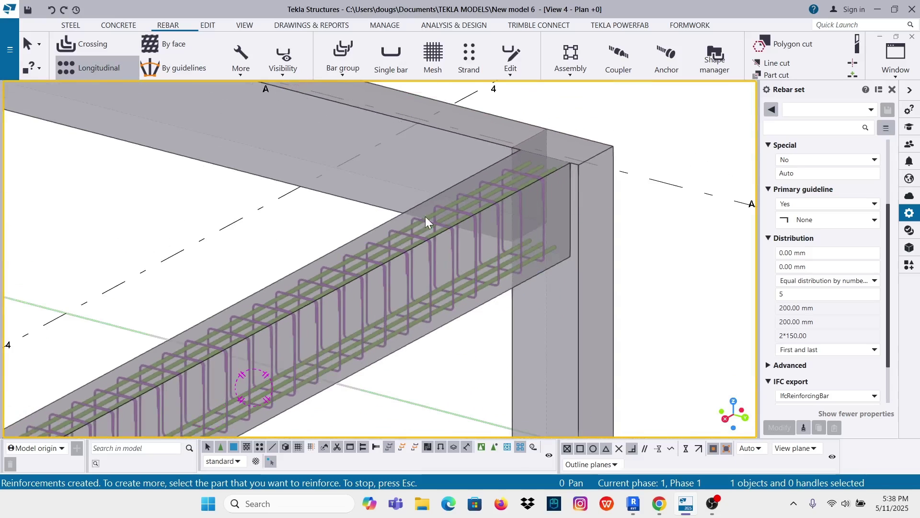
{"action": "key", "text": "Escape"}
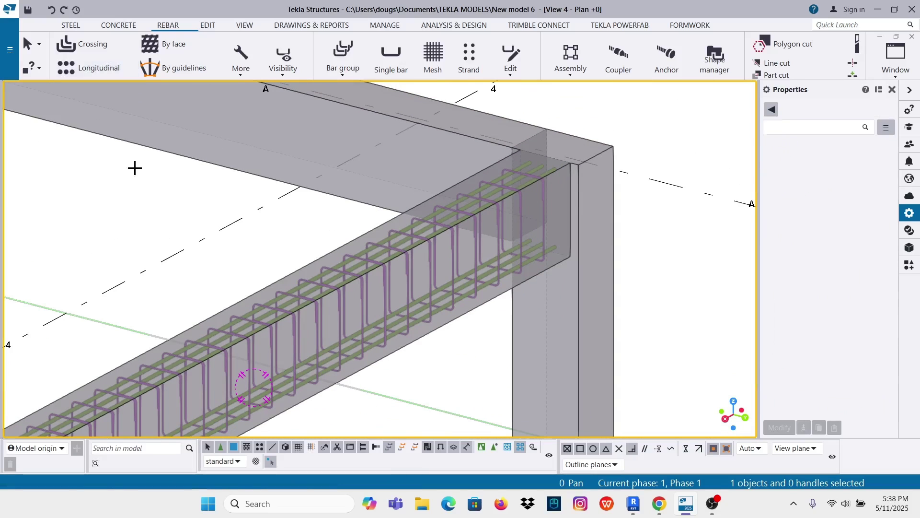
Display the concrete parts as wireframe and inspect the longitudinal bar ends and stirrups where the beam meets the column.
{"action": "scroll", "coordinate": [464, 119], "scroll_direction": "down", "scroll_amount": 3}
{"action": "scroll", "coordinate": [425, 283], "scroll_direction": "up", "scroll_amount": 2}
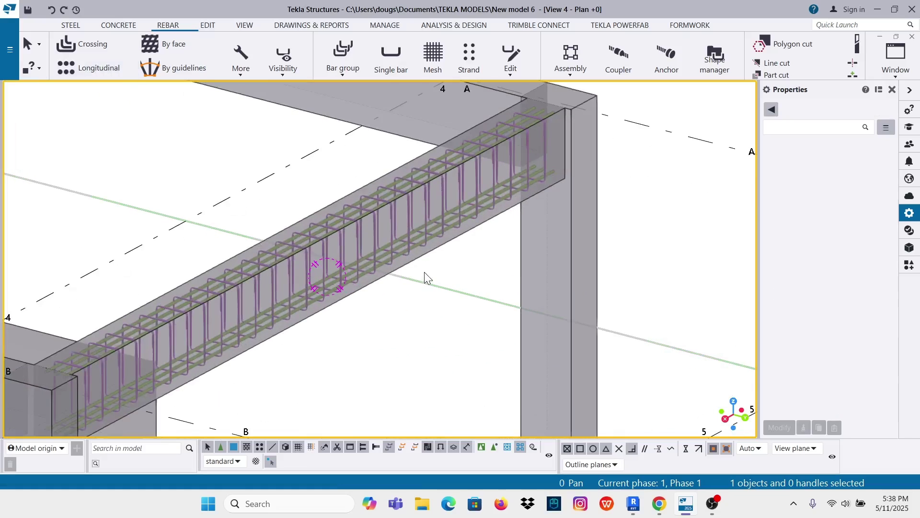
{"action": "key", "text": "ctrl+1"}
{"action": "scroll", "coordinate": [538, 108], "scroll_direction": "up", "scroll_amount": 3}
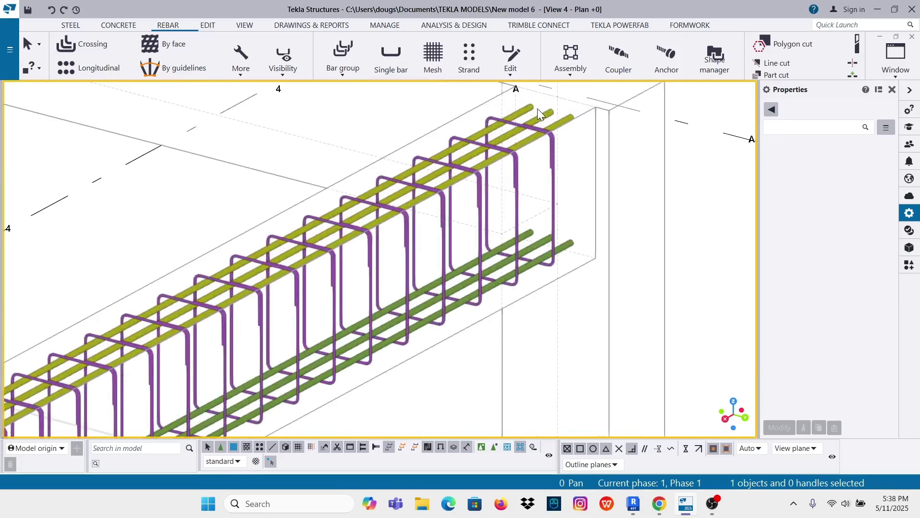
{"action": "scroll", "coordinate": [536, 108], "scroll_direction": "up", "scroll_amount": 2}
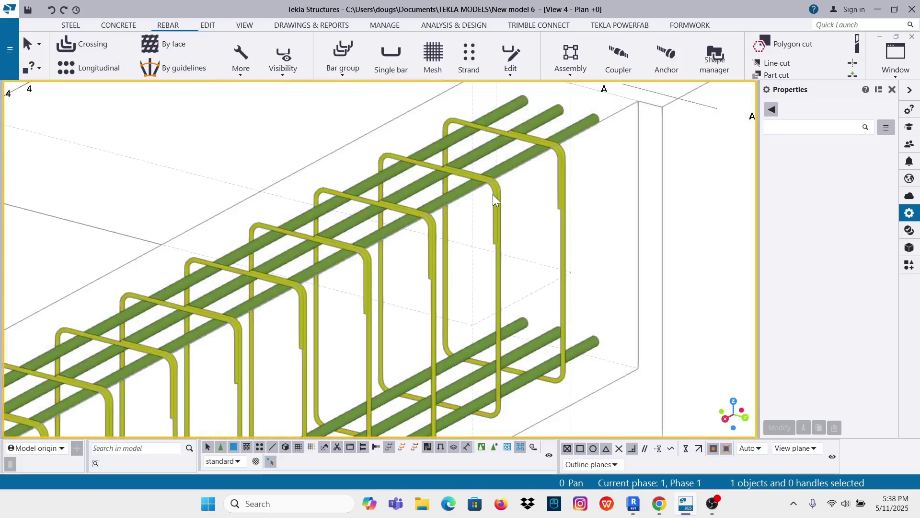
{"action": "scroll", "coordinate": [520, 165], "scroll_direction": "down", "scroll_amount": 3}
{"action": "middle_click_drag", "start_coordinate": [523, 167], "coordinate": [539, 165], "text": "ctrl"}
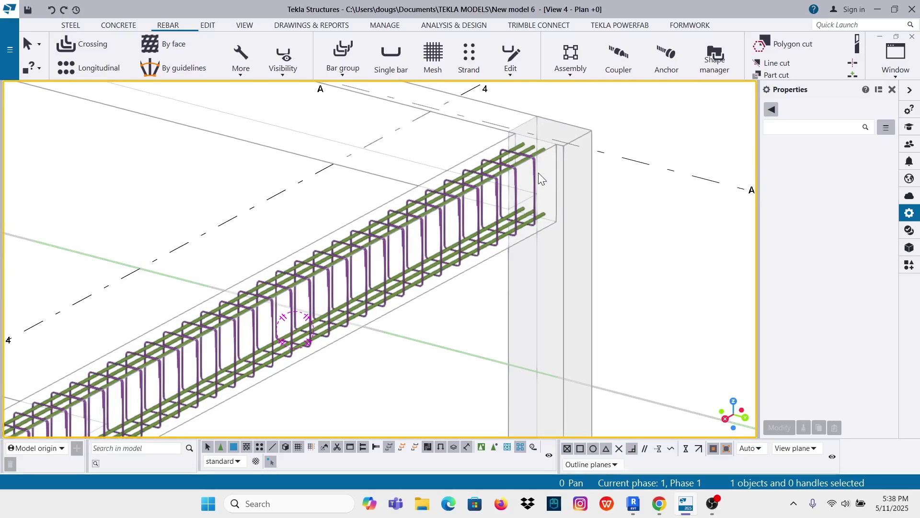
{"action": "middle_click_drag", "start_coordinate": [539, 173], "coordinate": [663, 134], "text": "ctrl"}
{"action": "scroll", "coordinate": [591, 129], "scroll_direction": "up", "scroll_amount": 4}
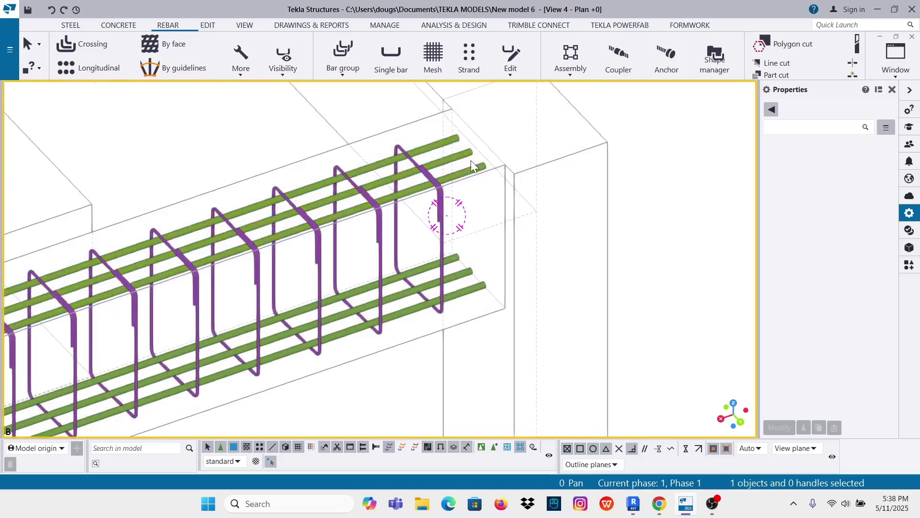
Select the beam's upper longitudinal rebar set and check that leg faces are enabled in the rebar visibility options.
{"action": "left_click", "coordinate": [465, 173]}
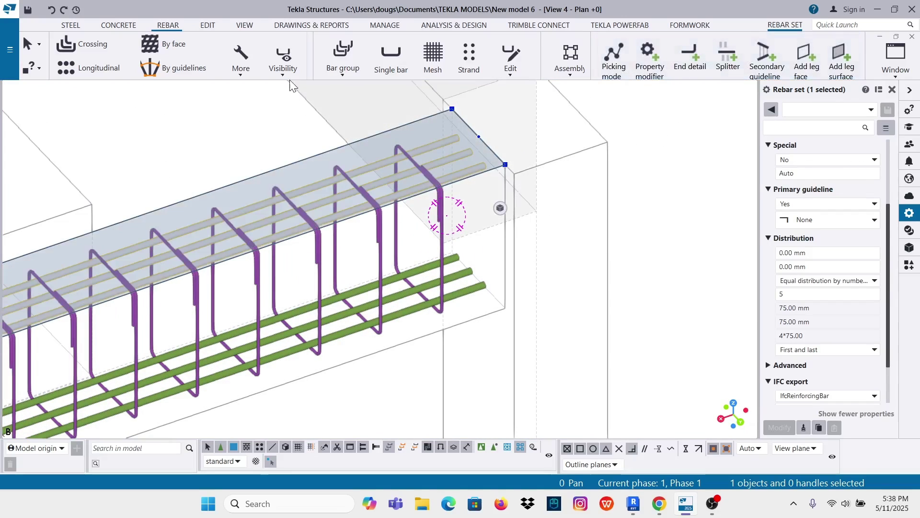
{"action": "left_click", "coordinate": [282, 71]}
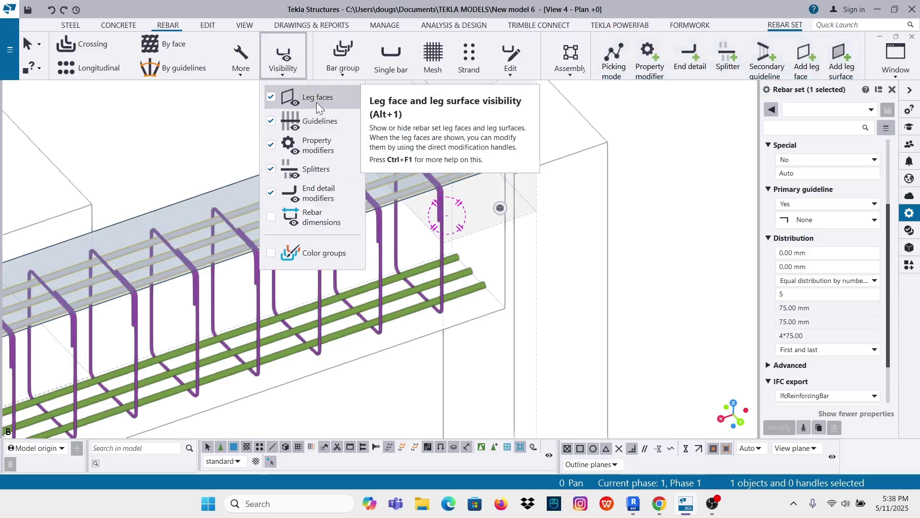
{"action": "left_click", "coordinate": [684, 257]}
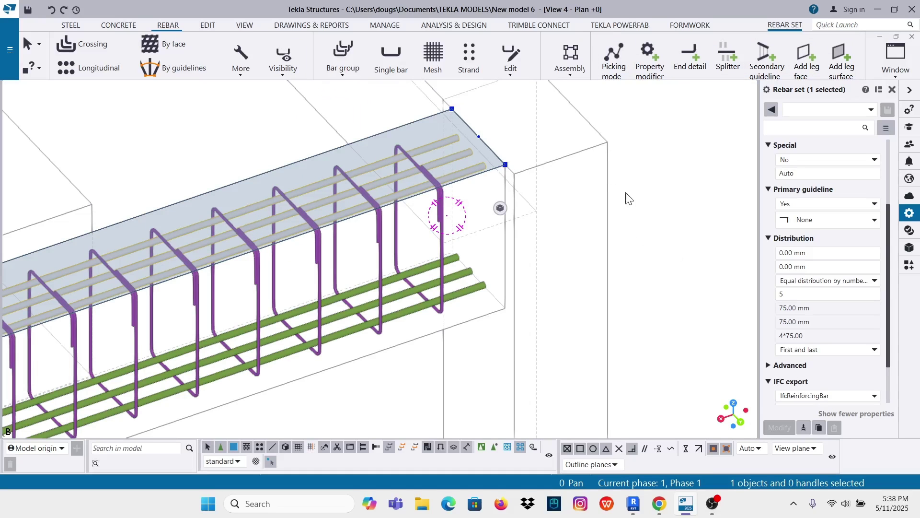
Extend the upper bars' leg face into the column by moving its end edge close to the column's outer face.
{"action": "scroll", "coordinate": [540, 218], "scroll_direction": "down", "scroll_amount": 2}
{"action": "scroll", "coordinate": [546, 240], "scroll_direction": "up", "scroll_amount": 3}
{"action": "left_click", "coordinate": [497, 191]}
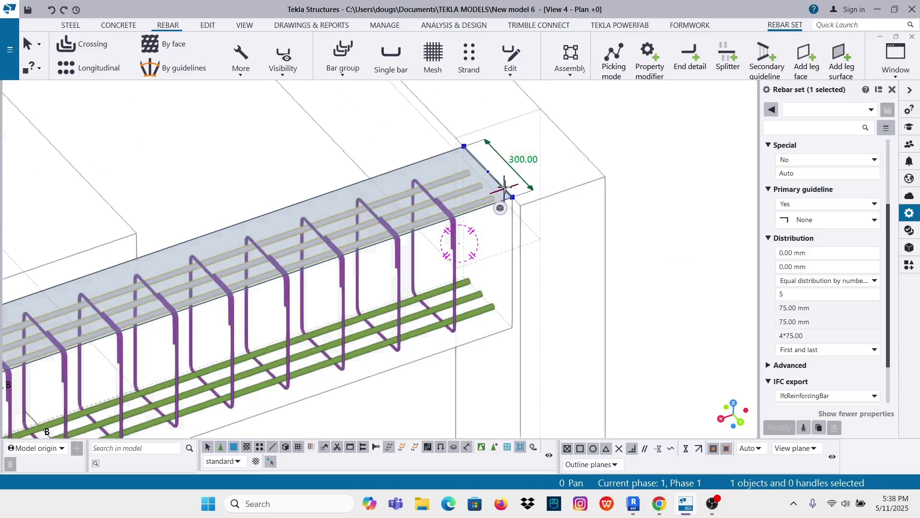
{"action": "left_click_drag", "start_coordinate": [497, 191], "coordinate": [572, 165]}
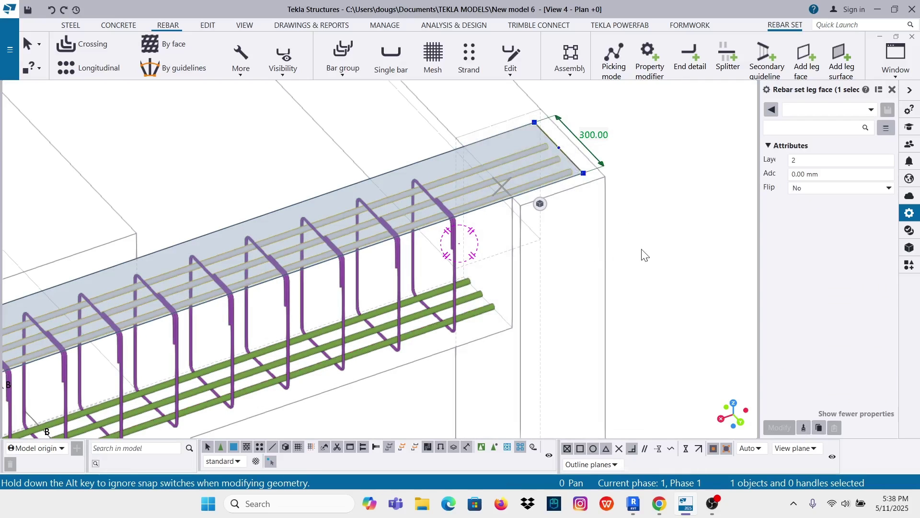
{"action": "left_click", "coordinate": [663, 205]}
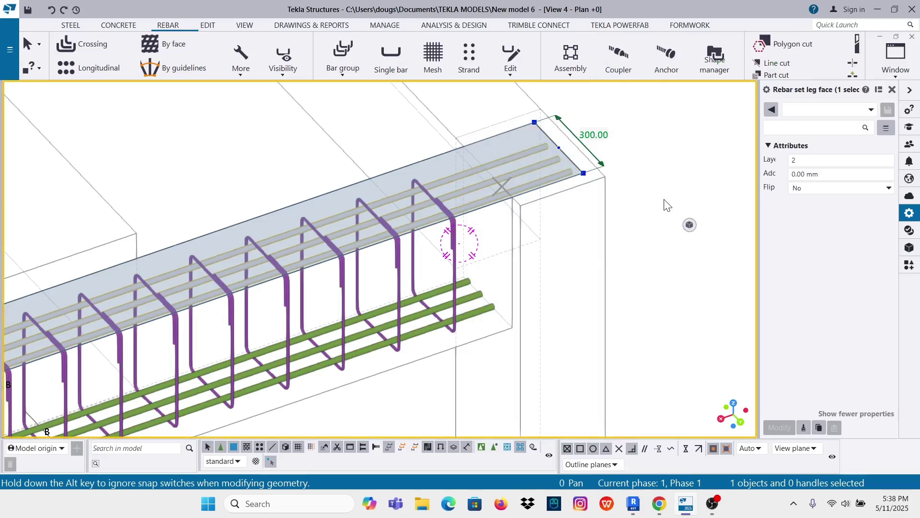
Add an end detail with a standard 90-degree hook along the upper bars' end edge inside the column.
{"action": "left_click", "coordinate": [554, 177]}
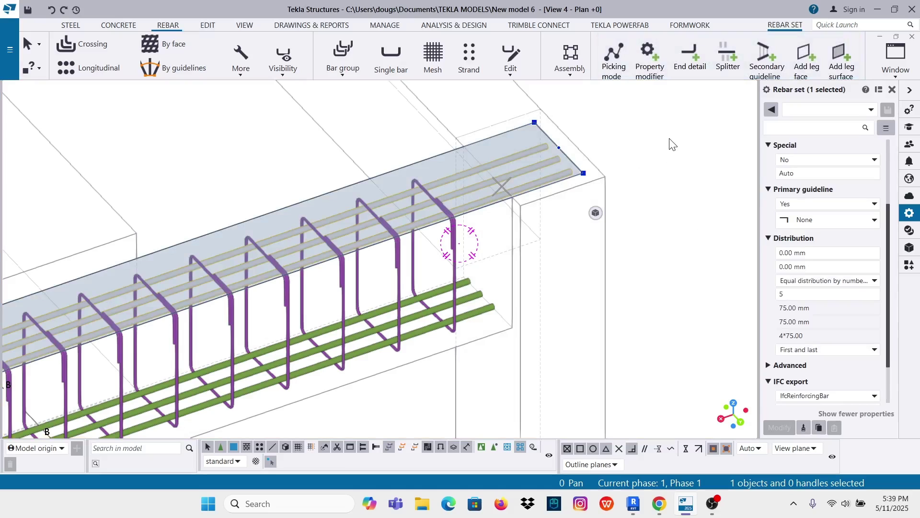
{"action": "left_click", "coordinate": [691, 56]}
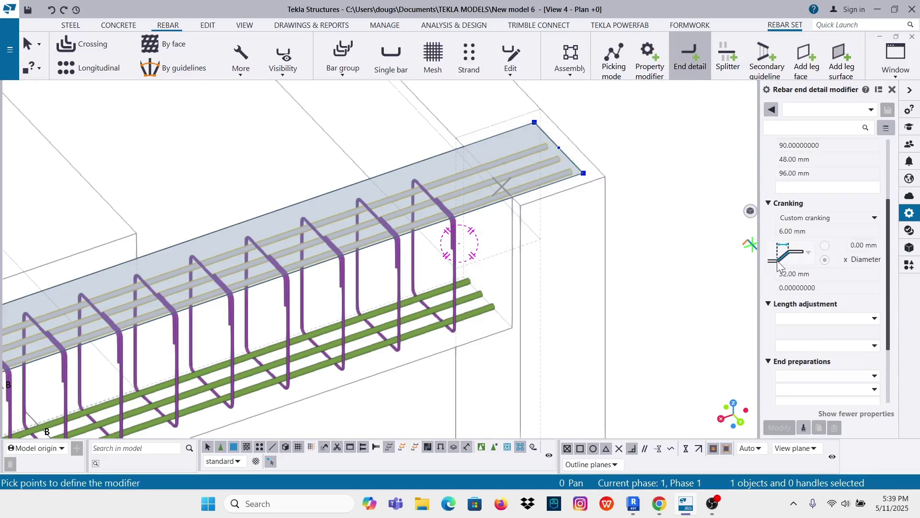
{"action": "scroll", "coordinate": [803, 287], "scroll_direction": "up", "scroll_amount": 4}
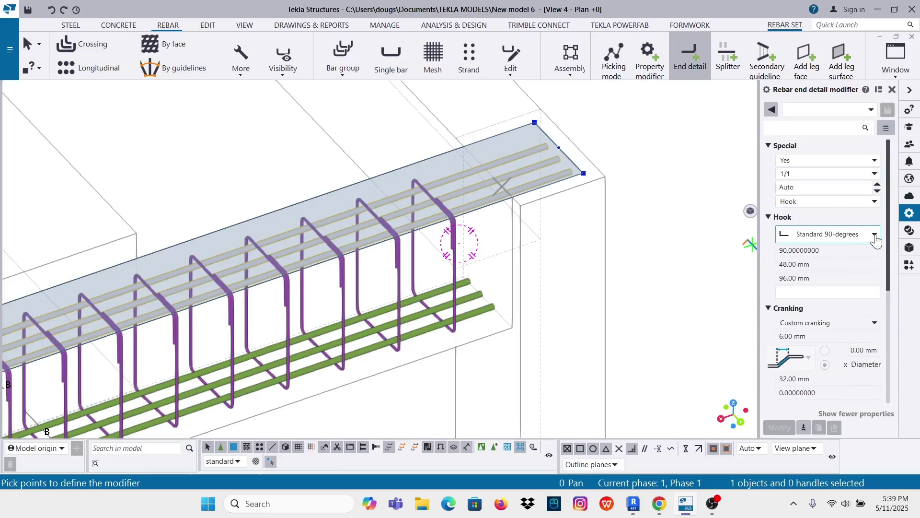
{"action": "left_click", "coordinate": [875, 233]}
{"action": "left_click", "coordinate": [830, 234]}
{"action": "scroll", "coordinate": [592, 161], "scroll_direction": "up", "scroll_amount": 1}
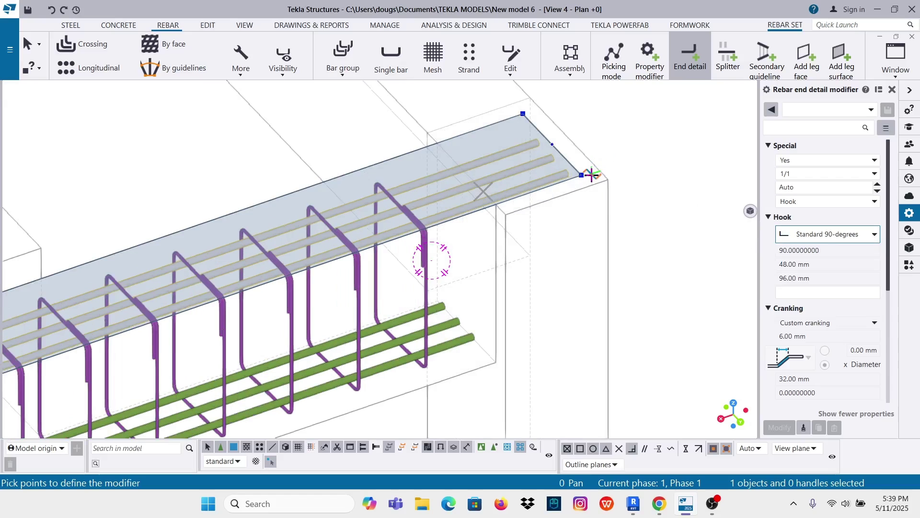
{"action": "left_click", "coordinate": [582, 177]}
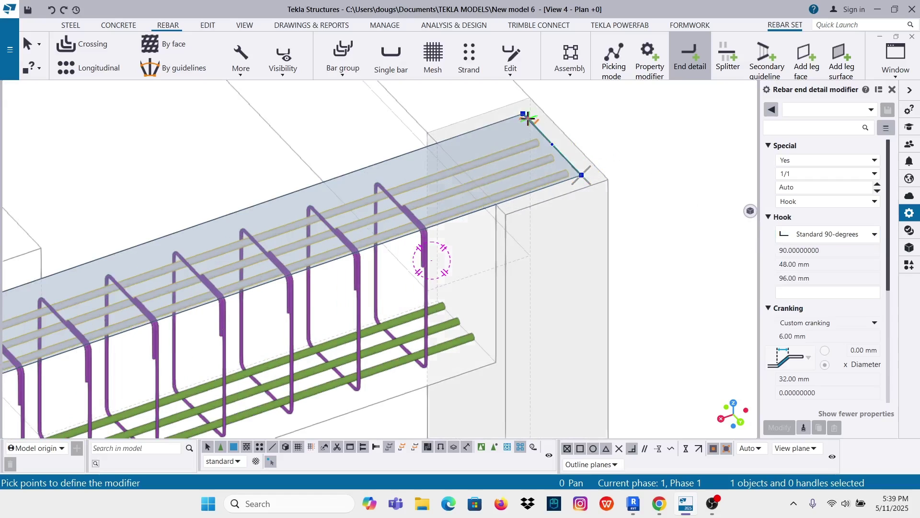
{"action": "left_click", "coordinate": [521, 114]}
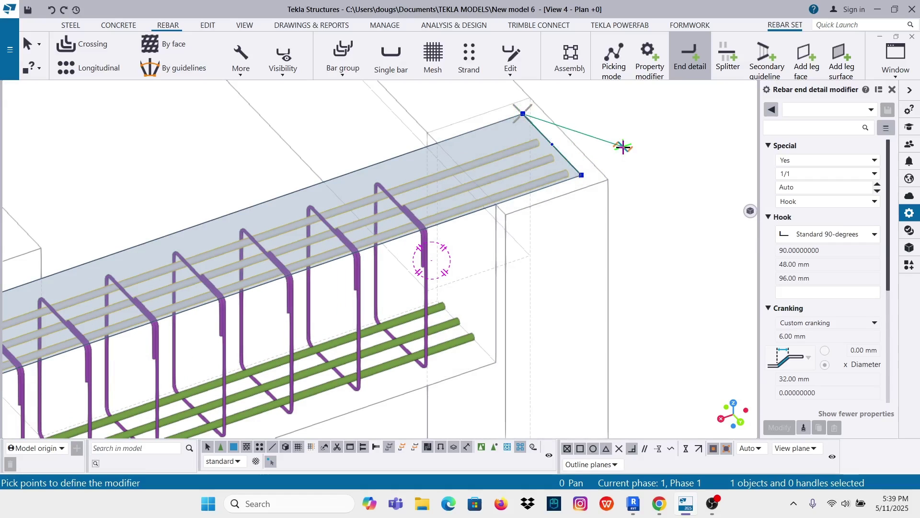
{"action": "scroll", "coordinate": [623, 148], "scroll_direction": "down", "scroll_amount": 3}
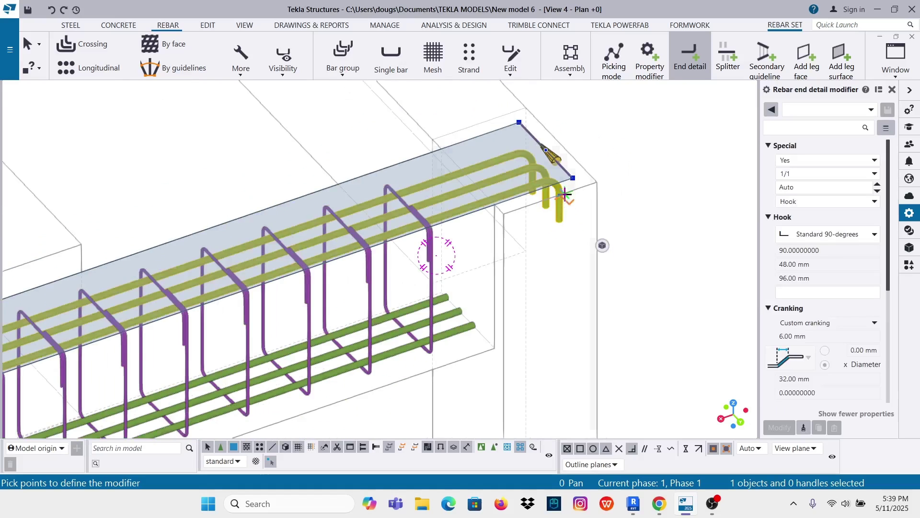
{"action": "key", "text": "Escape"}
{"action": "scroll", "coordinate": [592, 199], "scroll_direction": "up", "scroll_amount": 2}
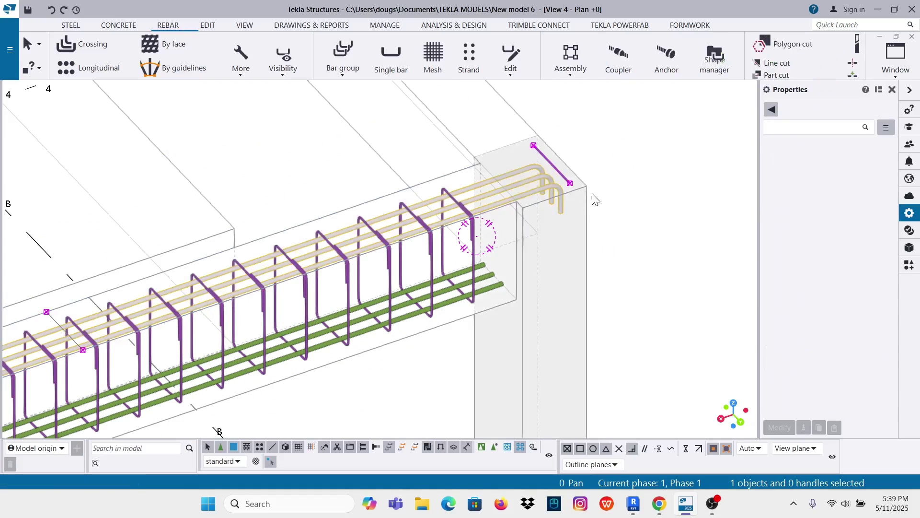
{"action": "scroll", "coordinate": [580, 158], "scroll_direction": "down", "scroll_amount": 2}
{"action": "scroll", "coordinate": [566, 158], "scroll_direction": "up", "scroll_amount": 2}
{"action": "left_click", "coordinate": [578, 142]}
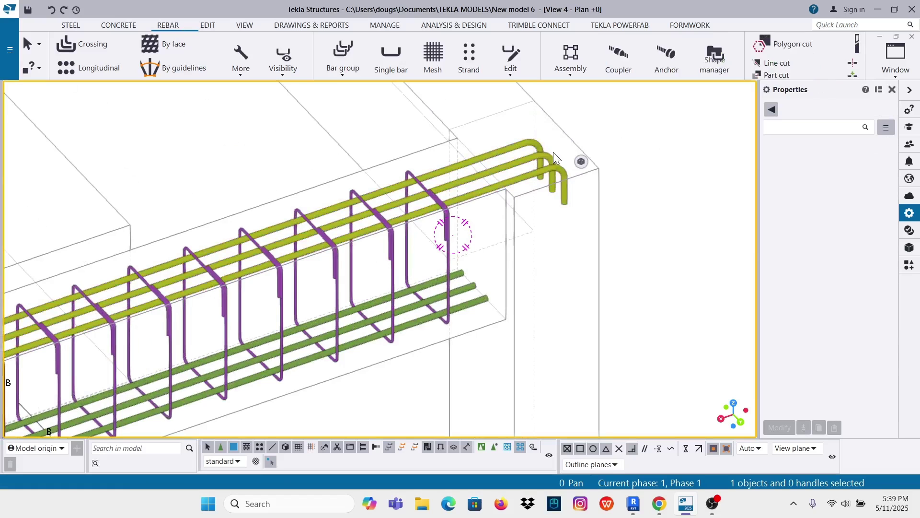
Extend the lower longitudinal bars' leg face into the column by moving its end edge close to the column's outer face.
{"action": "middle_click_drag", "start_coordinate": [553, 151], "coordinate": [512, 282], "text": "ctrl"}
{"action": "scroll", "coordinate": [521, 224], "scroll_direction": "up", "scroll_amount": 4}
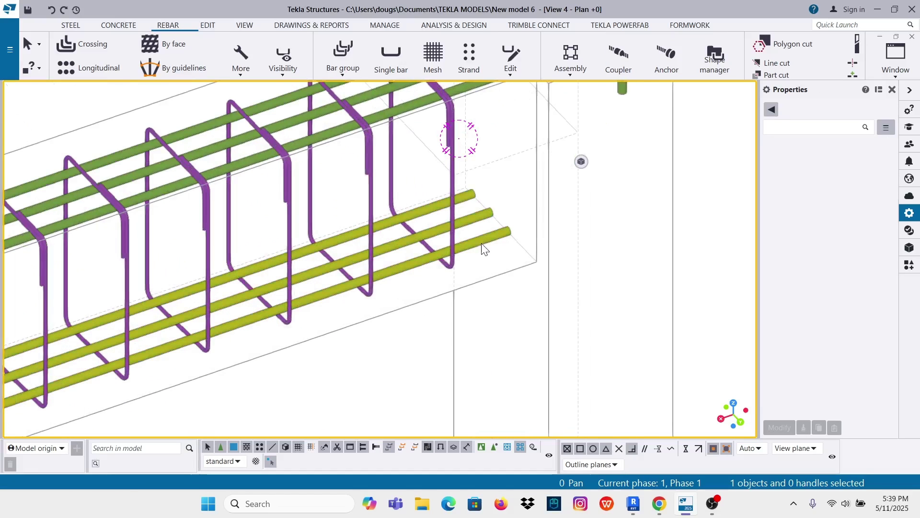
{"action": "left_click", "coordinate": [482, 242]}
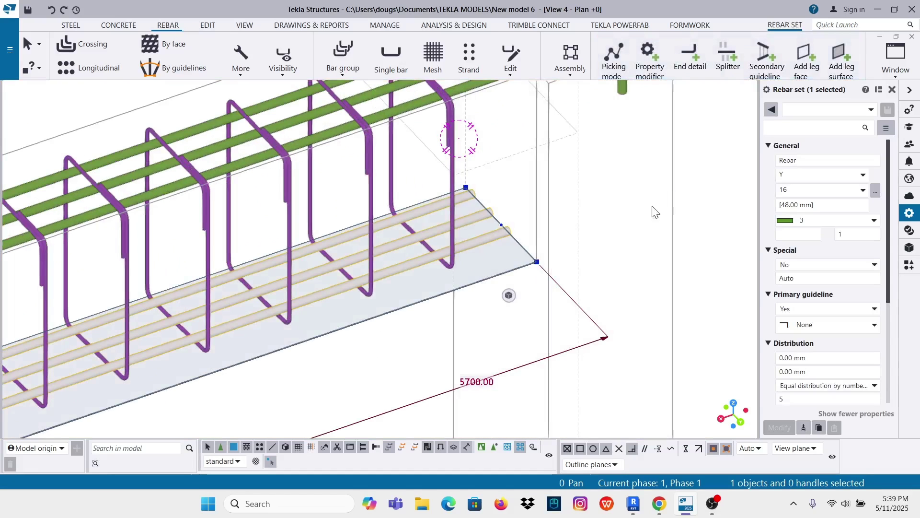
{"action": "middle_click_drag", "start_coordinate": [547, 280], "coordinate": [639, 219], "text": "ctrl"}
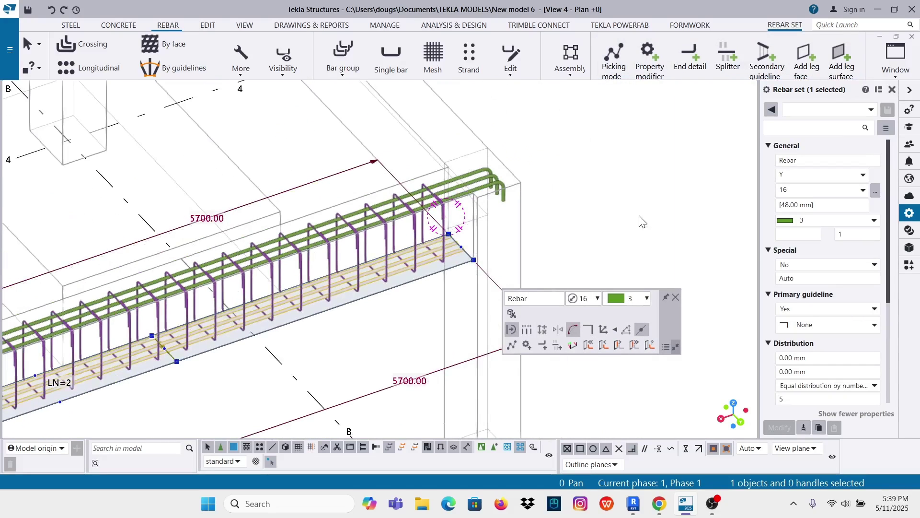
{"action": "left_click", "coordinate": [589, 259]}
{"action": "middle_click_drag", "start_coordinate": [591, 259], "coordinate": [482, 251], "text": "ctrl"}
{"action": "right_click", "coordinate": [597, 160]}
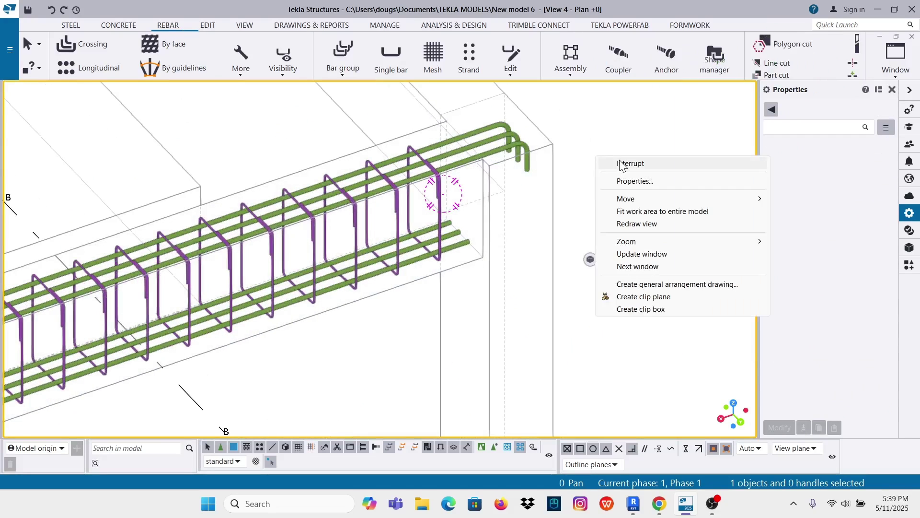
{"action": "scroll", "coordinate": [442, 232], "scroll_direction": "up", "scroll_amount": 3}
{"action": "left_click", "coordinate": [416, 228]}
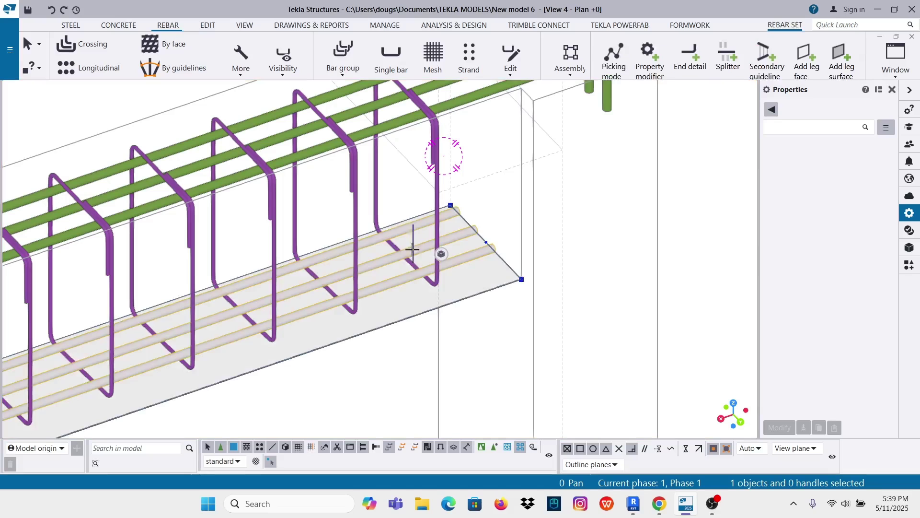
{"action": "middle_click_drag", "start_coordinate": [411, 242], "coordinate": [458, 276], "text": "ctrl"}
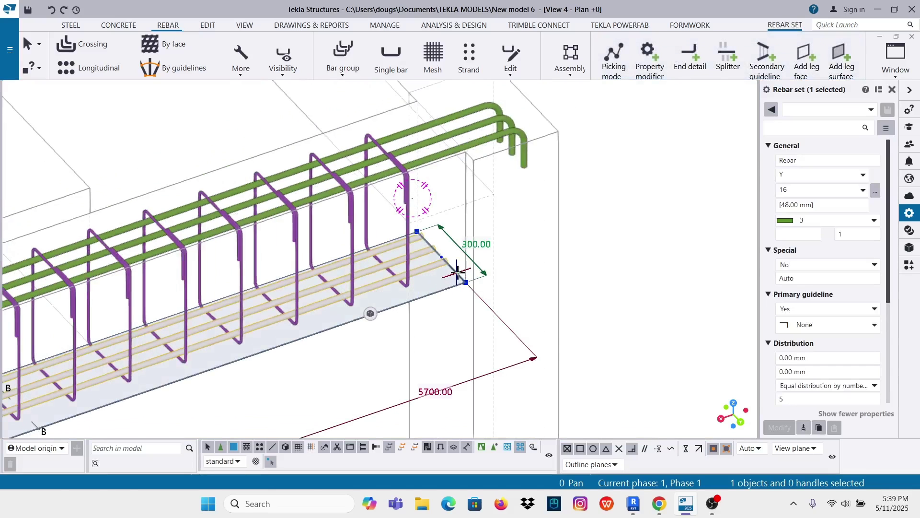
{"action": "left_click_drag", "start_coordinate": [457, 271], "coordinate": [522, 239]}
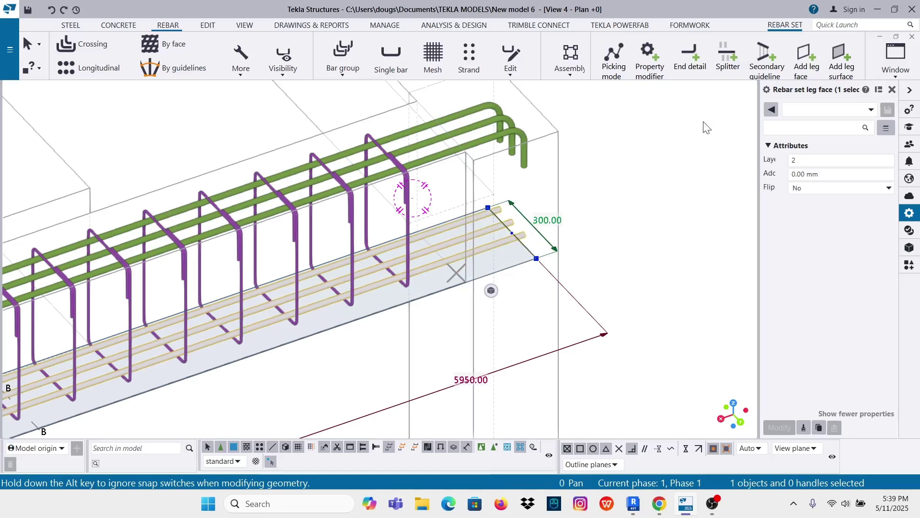
Add an end detail with a standard 90-degree hook along the lower bars' end edge inside the column.
{"action": "left_click", "coordinate": [693, 56]}
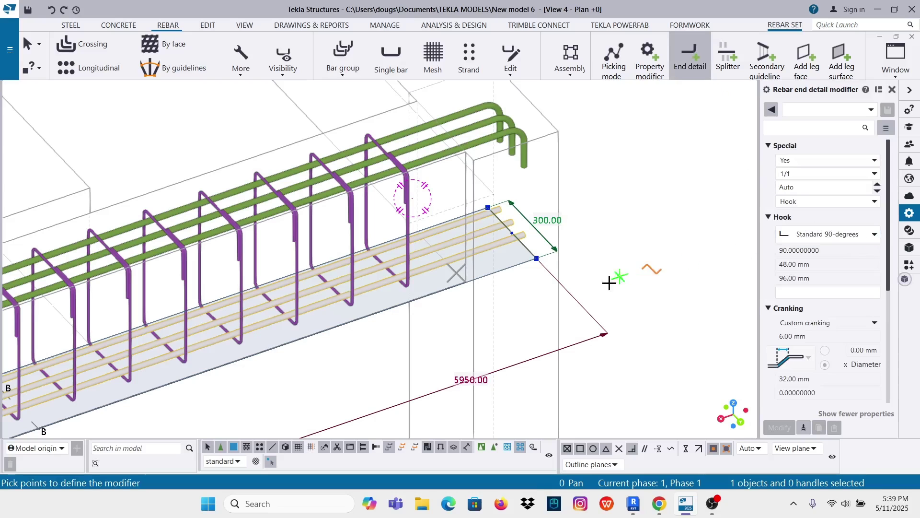
{"action": "scroll", "coordinate": [542, 222], "scroll_direction": "up", "scroll_amount": 2}
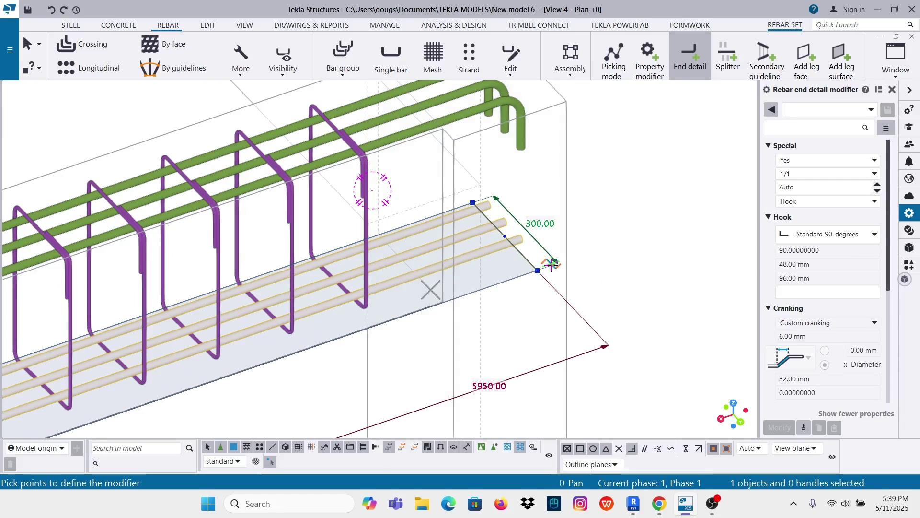
{"action": "left_click", "coordinate": [473, 202]}
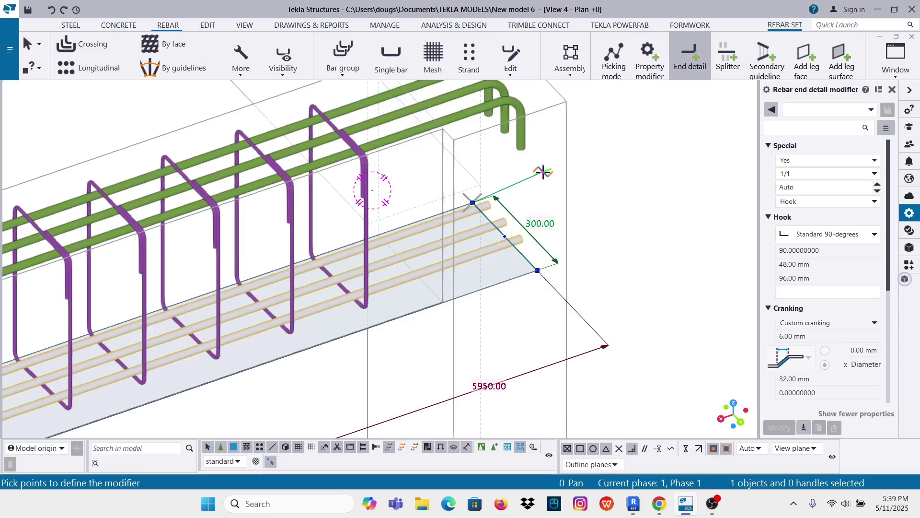
{"action": "scroll", "coordinate": [536, 242], "scroll_direction": "down", "scroll_amount": 5}
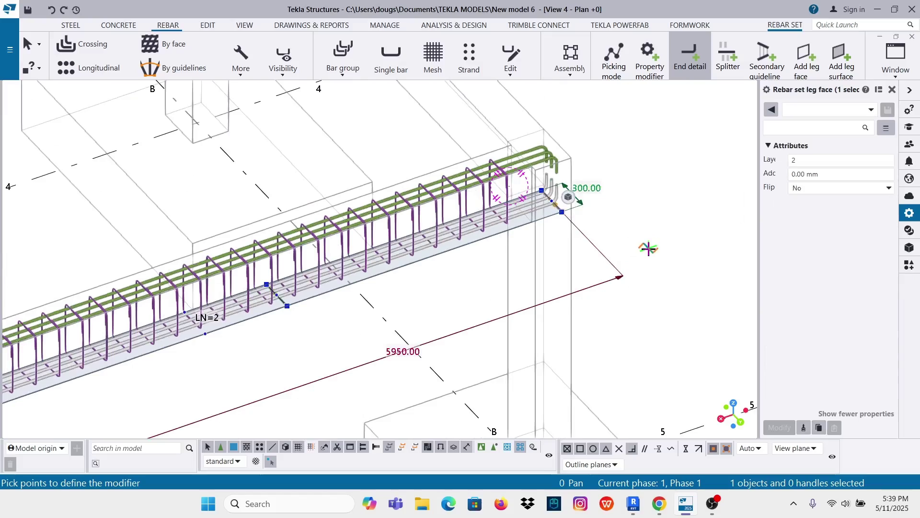
Examine the upper and lower bar ends where the beam meets the opposite column.
{"action": "middle_click_drag", "start_coordinate": [648, 248], "coordinate": [662, 189], "text": "ctrl"}
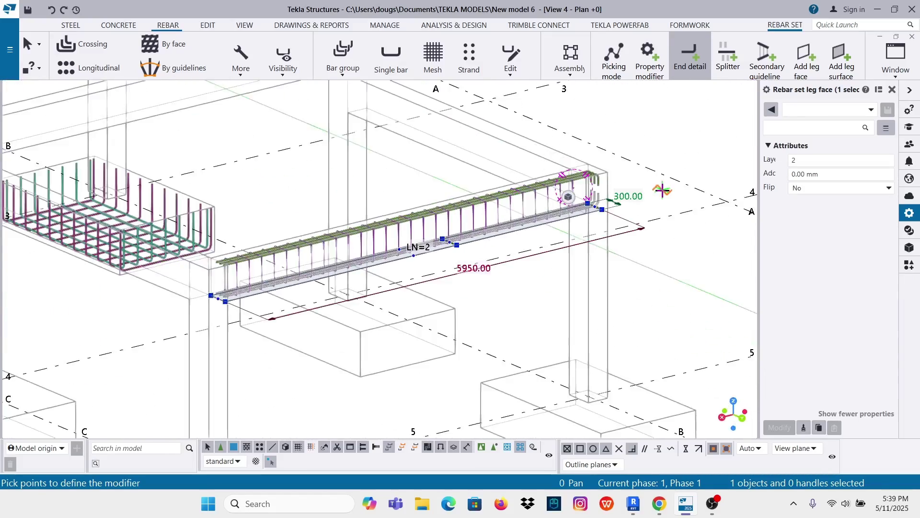
{"action": "scroll", "coordinate": [663, 190], "scroll_direction": "down", "scroll_amount": 3}
{"action": "scroll", "coordinate": [296, 285], "scroll_direction": "up", "scroll_amount": 8}
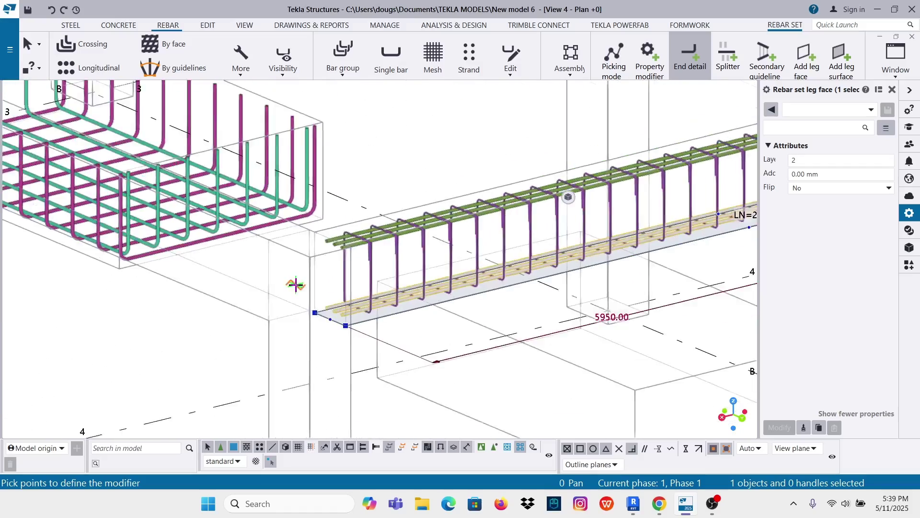
{"action": "scroll", "coordinate": [295, 284], "scroll_direction": "down", "scroll_amount": 3}
{"action": "scroll", "coordinate": [312, 283], "scroll_direction": "up", "scroll_amount": 5}
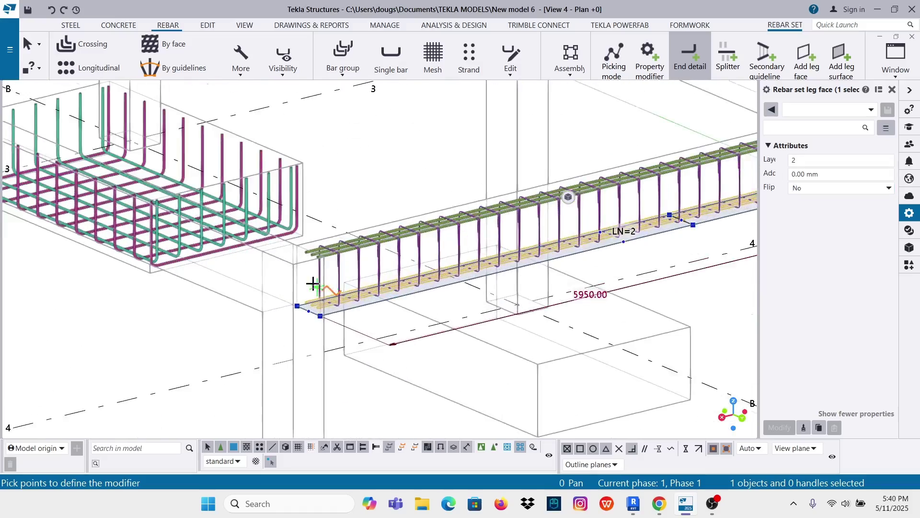
{"action": "key", "text": "Escape"}
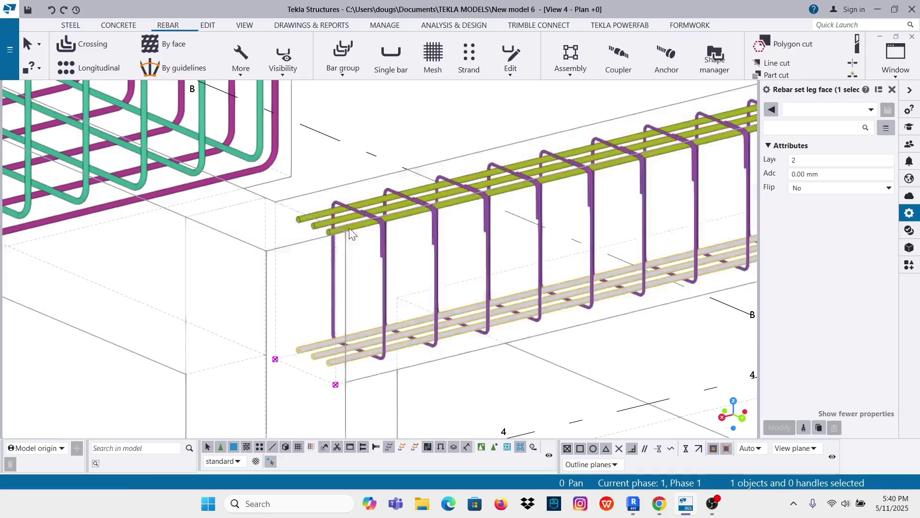
{"action": "scroll", "coordinate": [336, 220], "scroll_direction": "down", "scroll_amount": 3}
{"action": "scroll", "coordinate": [527, 248], "scroll_direction": "up", "scroll_amount": 3}
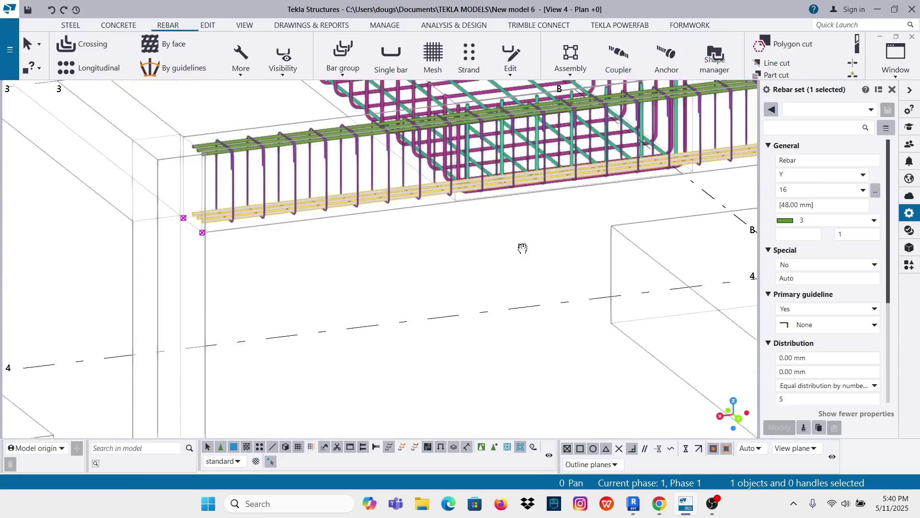
{"action": "scroll", "coordinate": [175, 211], "scroll_direction": "up", "scroll_amount": 2}
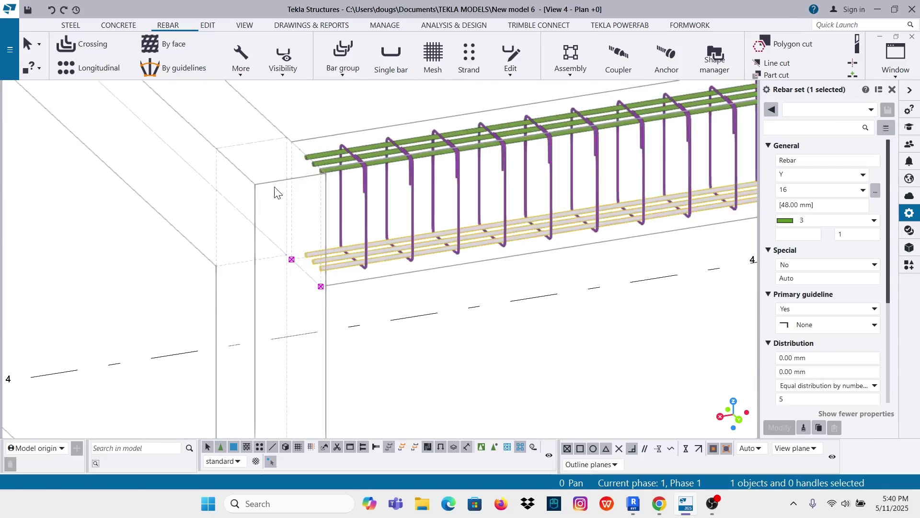
Inspect the hooked ends of the upper and lower bars inside the column at the beam's opposite end.
{"action": "key", "text": "Return"}
{"action": "scroll", "coordinate": [275, 191], "scroll_direction": "down", "scroll_amount": 5}
{"action": "scroll", "coordinate": [360, 256], "scroll_direction": "up", "scroll_amount": 4}
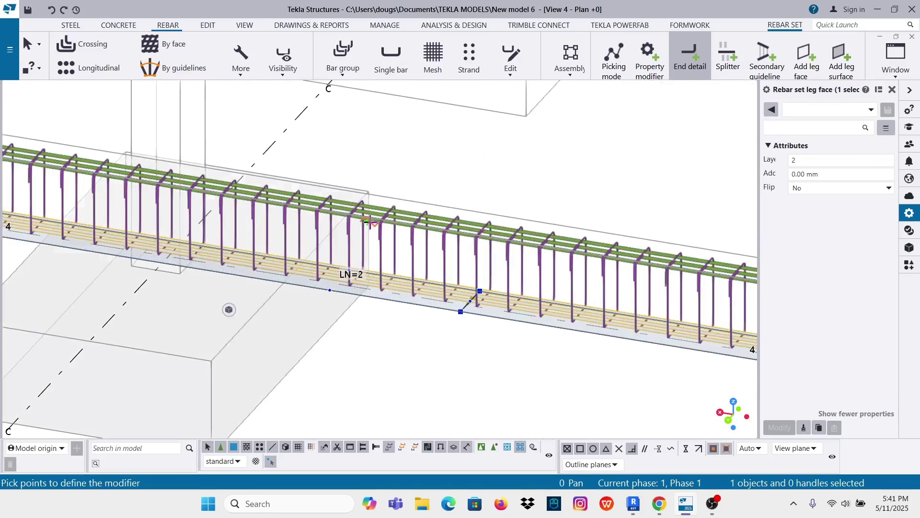
{"action": "scroll", "coordinate": [365, 235], "scroll_direction": "down", "scroll_amount": 4}
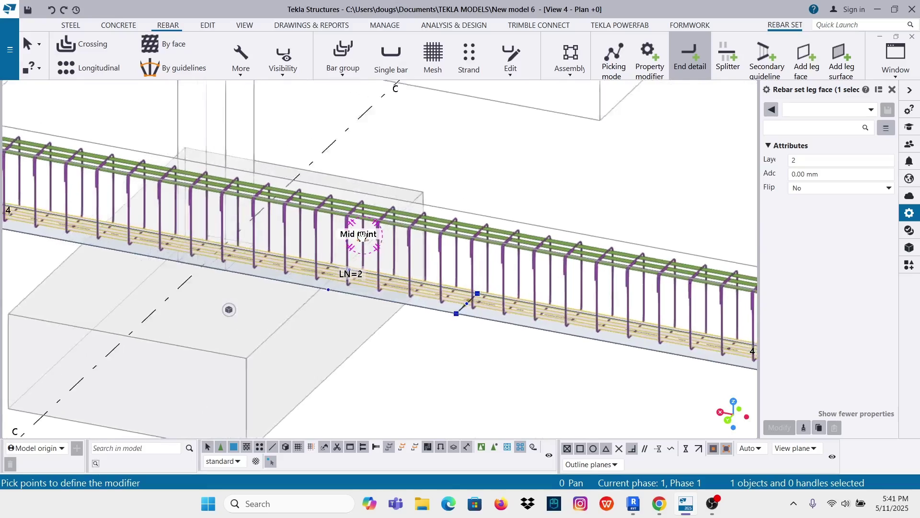
{"action": "scroll", "coordinate": [494, 266], "scroll_direction": "down", "scroll_amount": 2}
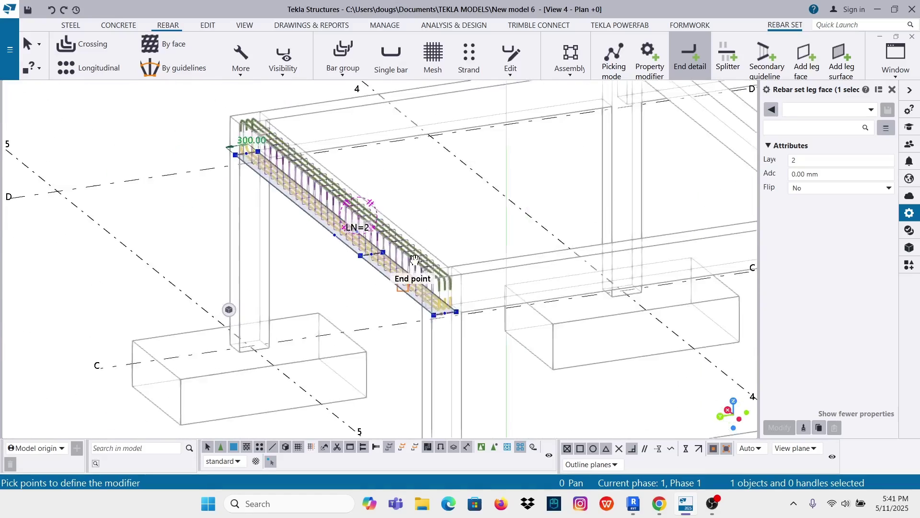
{"action": "scroll", "coordinate": [479, 316], "scroll_direction": "up", "scroll_amount": 6}
{"action": "scroll", "coordinate": [568, 267], "scroll_direction": "down", "scroll_amount": 4}
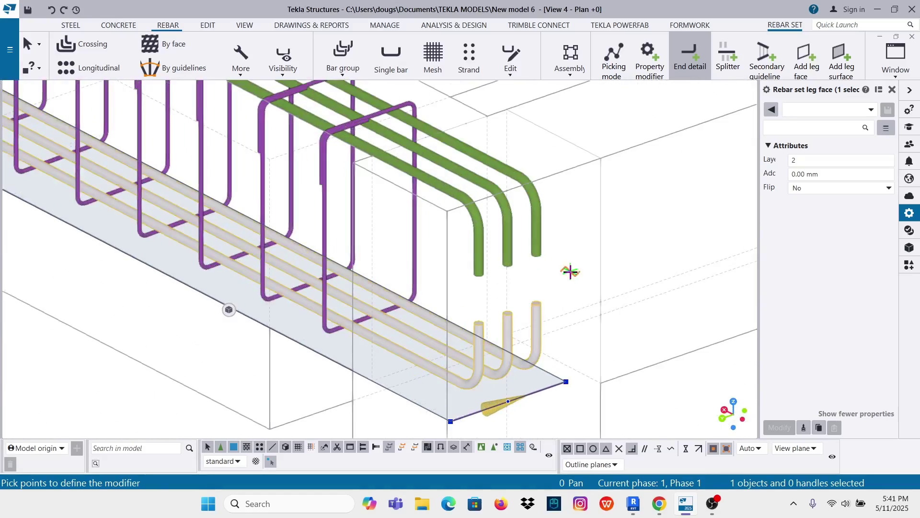
{"action": "scroll", "coordinate": [594, 335], "scroll_direction": "up", "scroll_amount": 3}
{"action": "scroll", "coordinate": [597, 309], "scroll_direction": "down", "scroll_amount": 4}
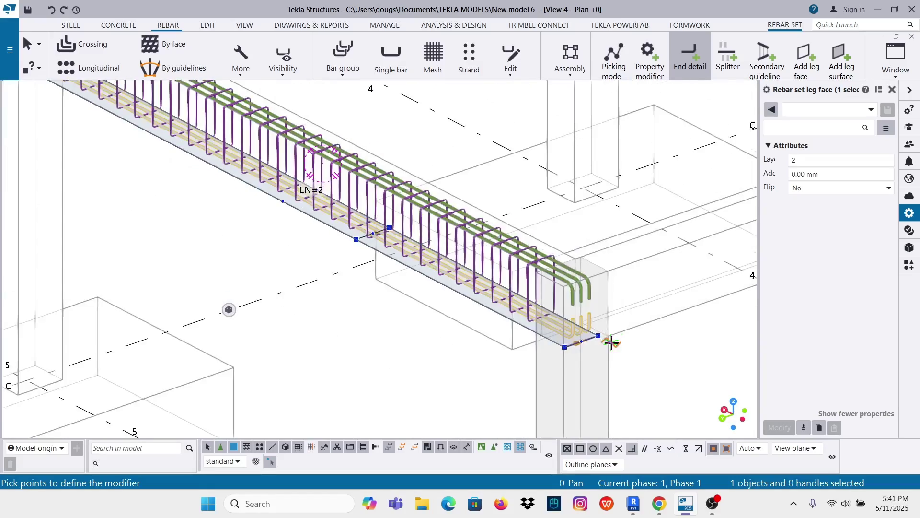
{"action": "scroll", "coordinate": [335, 240], "scroll_direction": "up", "scroll_amount": 5}
{"action": "scroll", "coordinate": [303, 197], "scroll_direction": "down", "scroll_amount": 3}
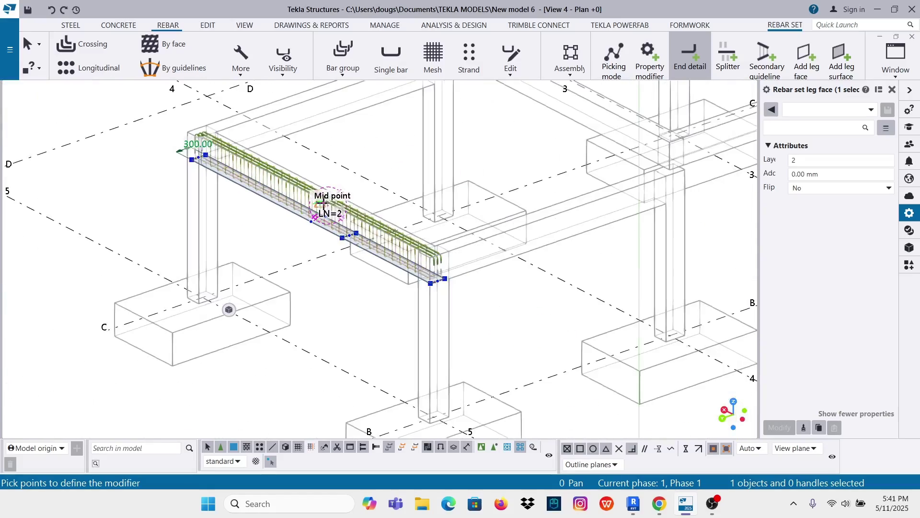
Review the stirrups and longitudinal bars along the whole beam, up to the hooks in the first column.
{"action": "middle_click_drag", "start_coordinate": [352, 225], "coordinate": [447, 214], "text": "ctrl"}
{"action": "scroll", "coordinate": [314, 206], "scroll_direction": "up", "scroll_amount": 6}
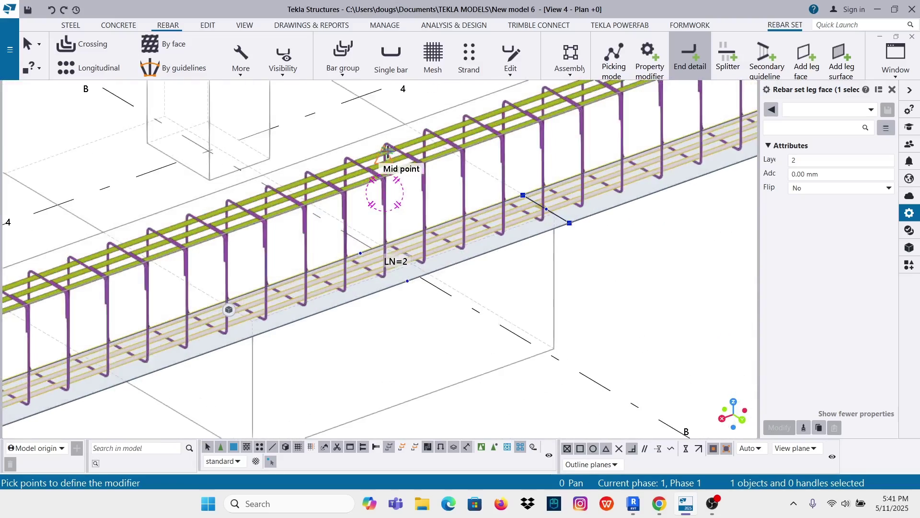
{"action": "scroll", "coordinate": [376, 257], "scroll_direction": "down", "scroll_amount": 5}
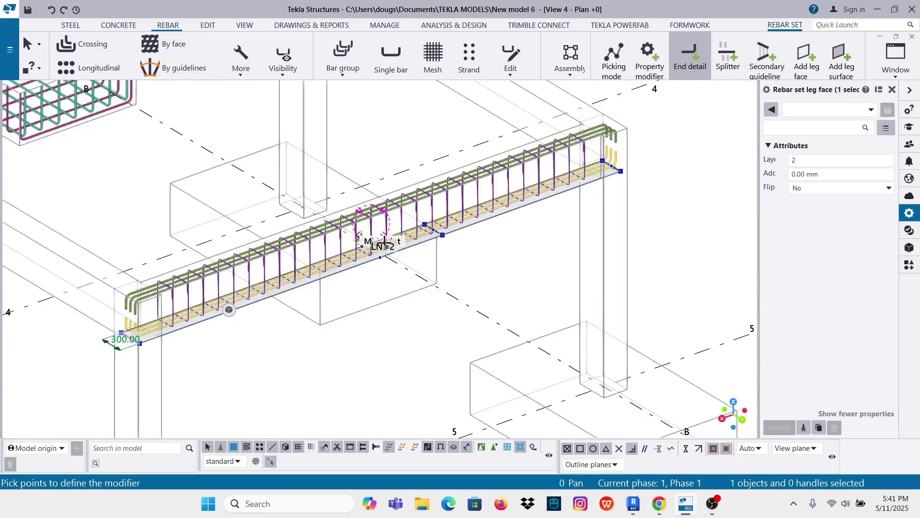
{"action": "scroll", "coordinate": [585, 158], "scroll_direction": "up", "scroll_amount": 1}
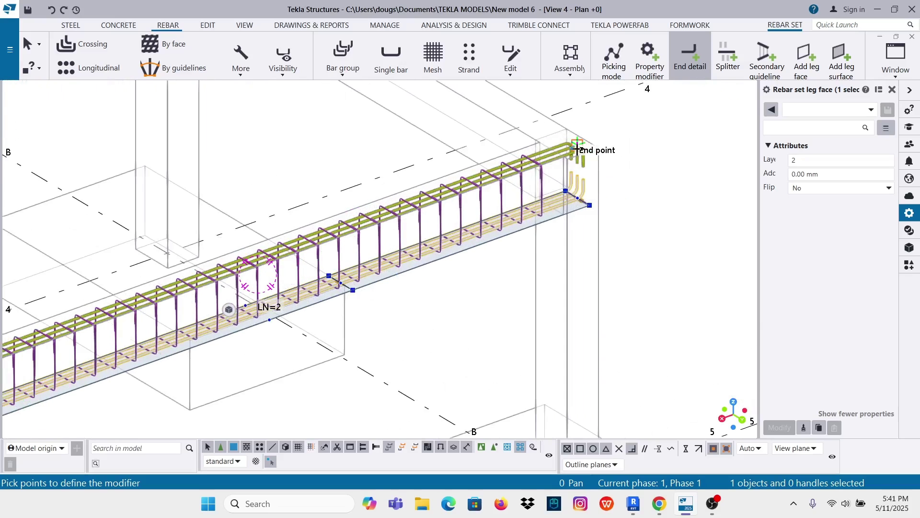
{"action": "scroll", "coordinate": [591, 187], "scroll_direction": "up", "scroll_amount": 3}
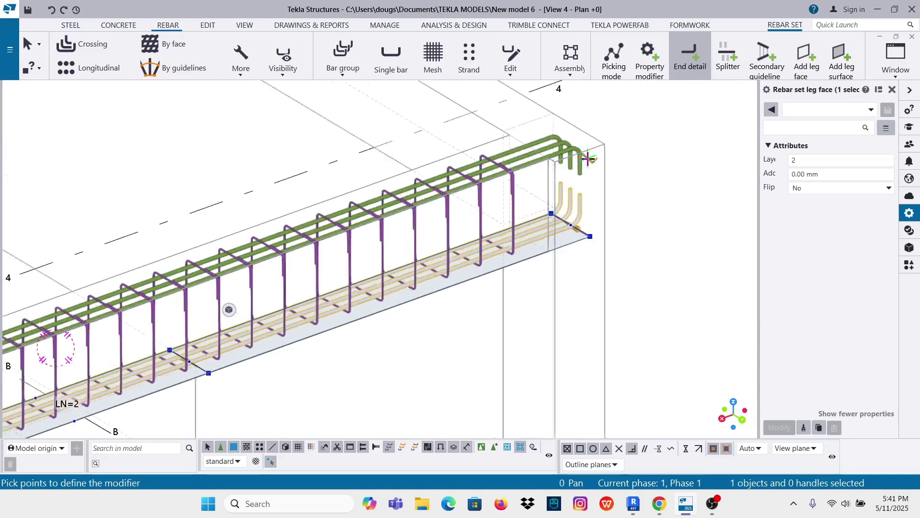
{"action": "left_click", "coordinate": [497, 167]}
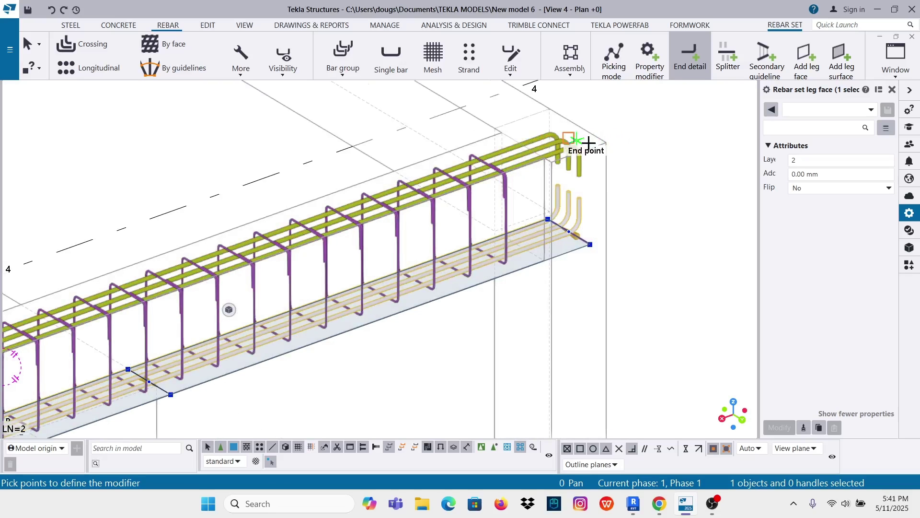
{"action": "left_click", "coordinate": [589, 143]}
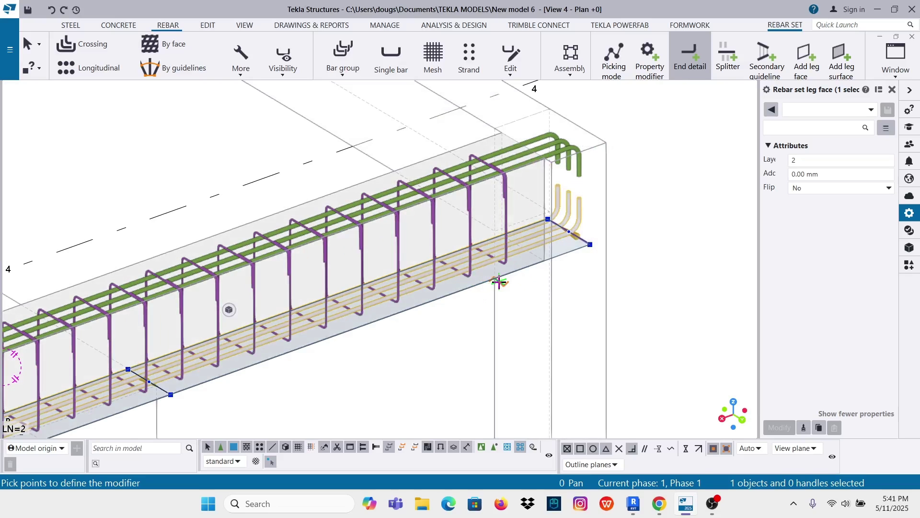
{"action": "scroll", "coordinate": [545, 236], "scroll_direction": "down", "scroll_amount": 1}
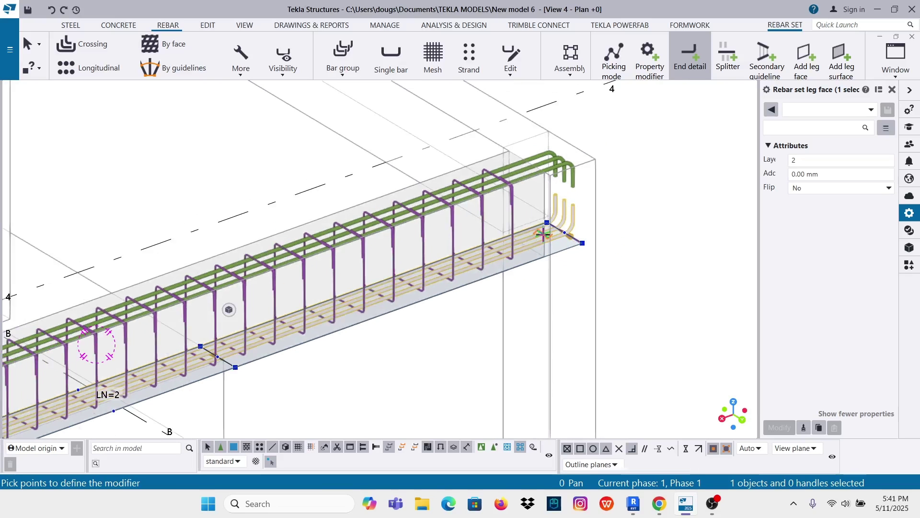